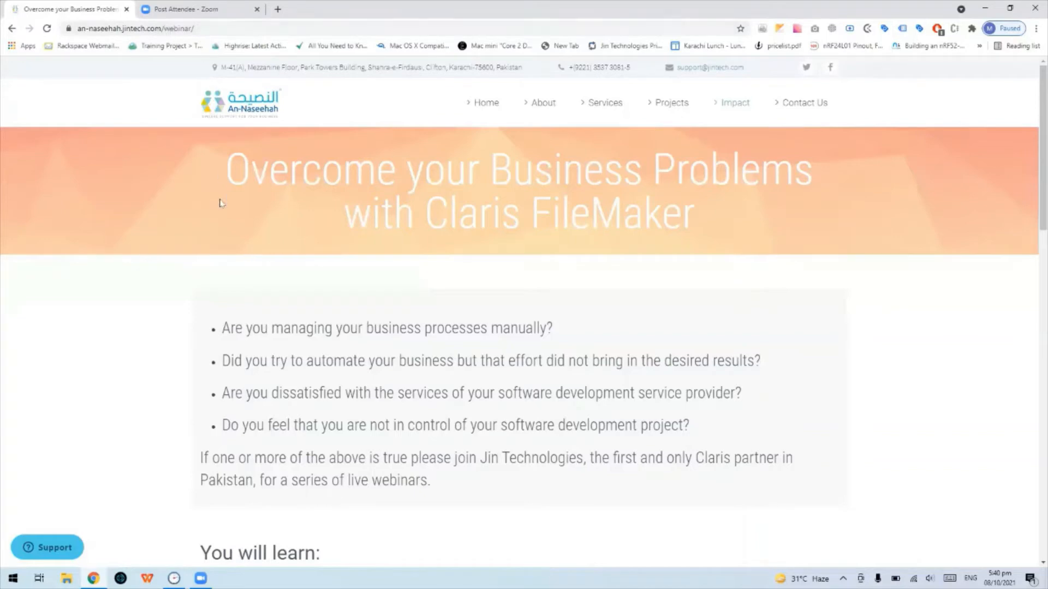
# Scroll down the webinar page, then minimise Chrome to reveal the desktop
pyautogui.scroll(-15, 213, 363)
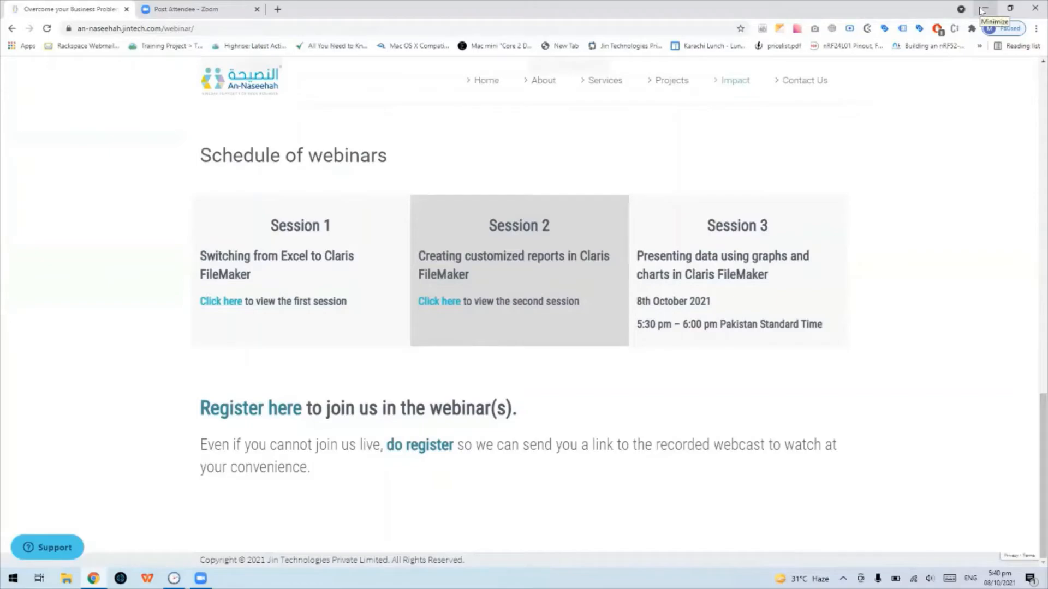
pyautogui.click(982, 10)
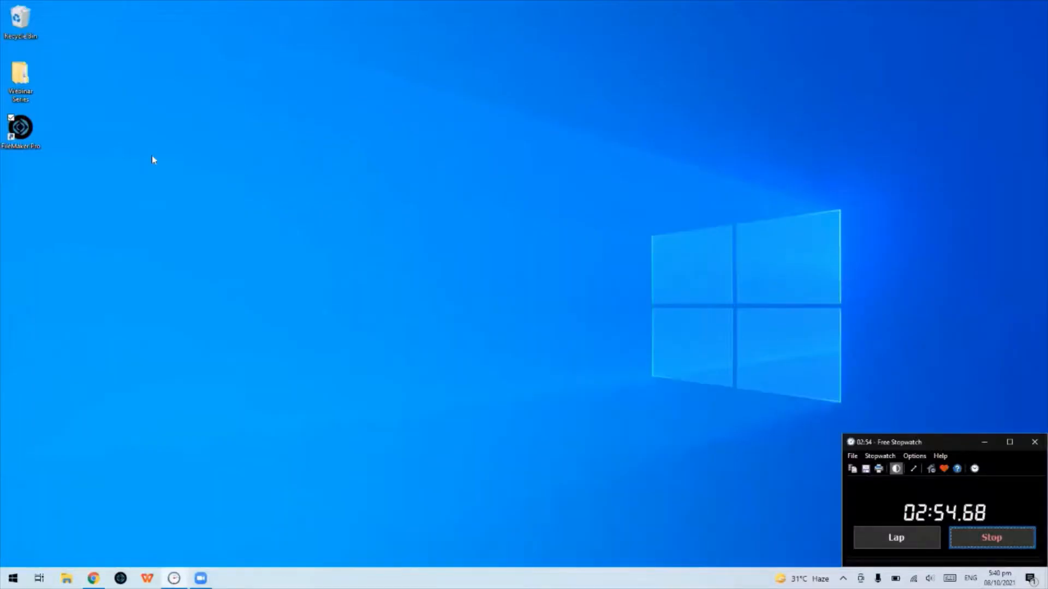
# Launch FileMaker Pro and open the Sales_Demo file
pyautogui.click(18, 135)
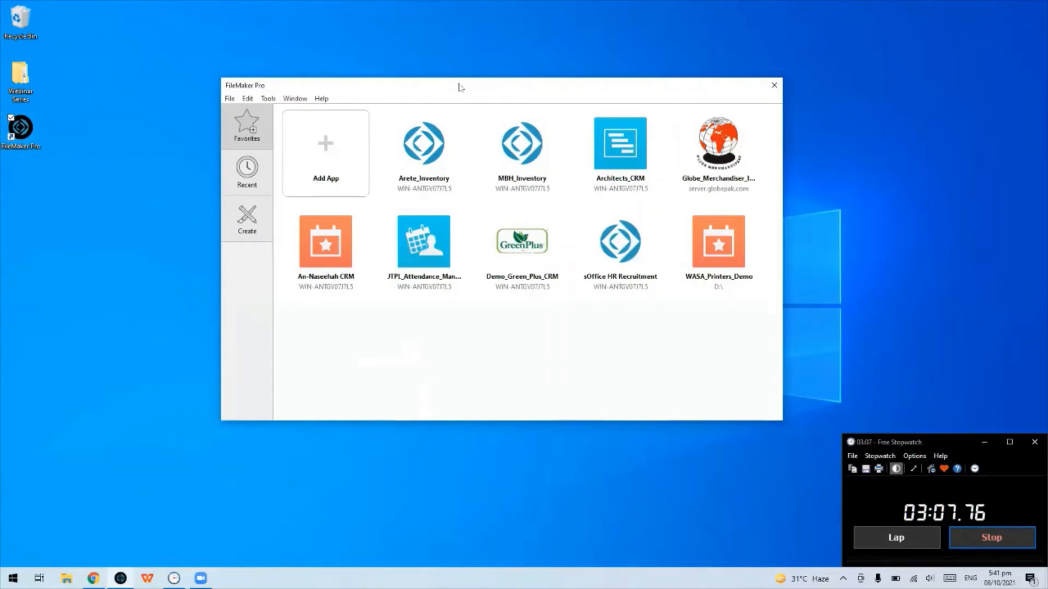
pyautogui.moveTo(458, 88); pyautogui.dragTo(506, 143)
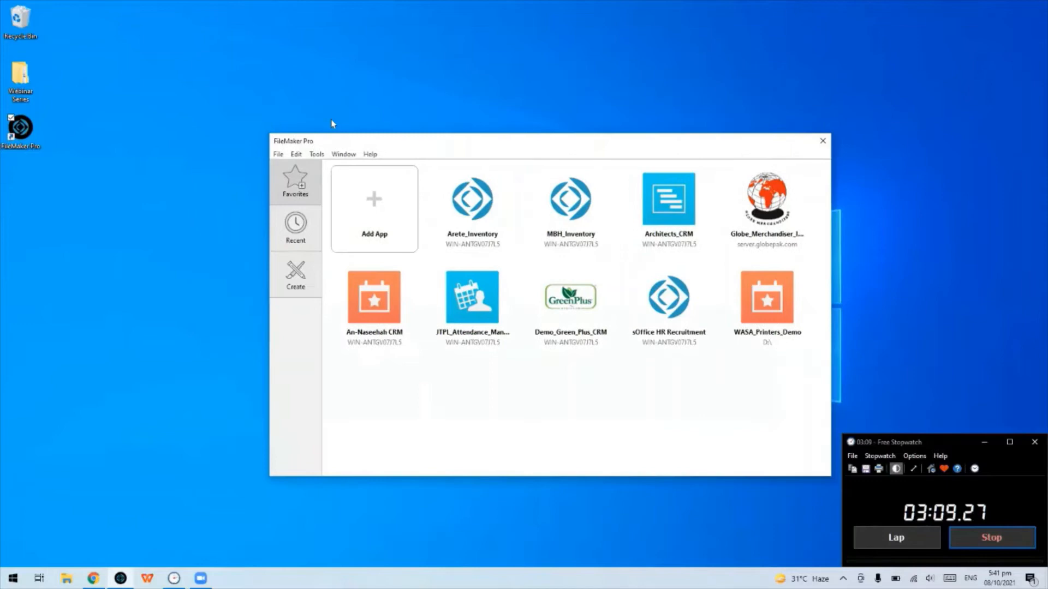
pyautogui.click(278, 154)
pyautogui.click(252, 217)
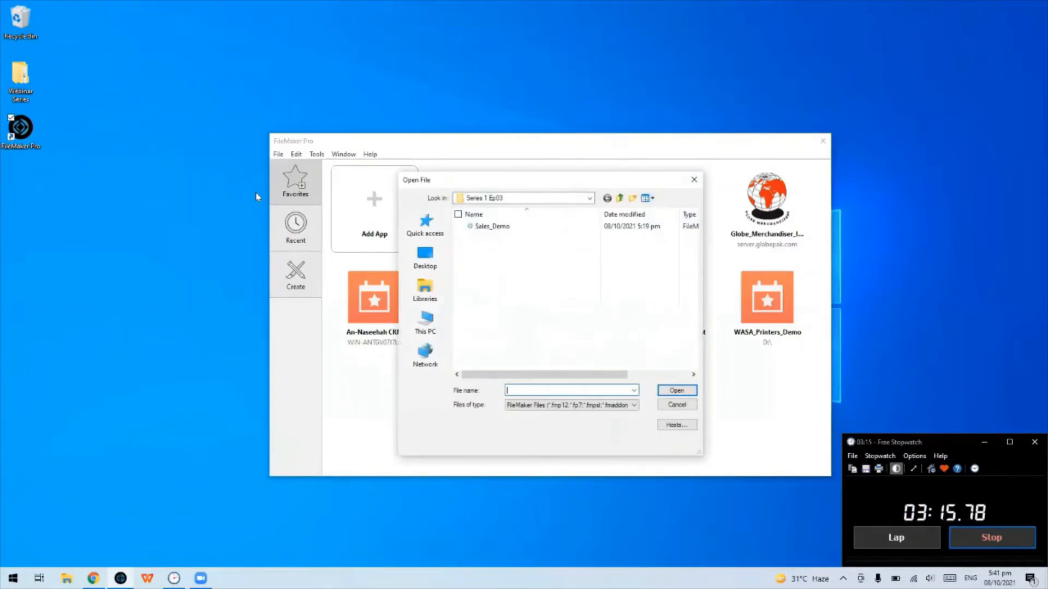
pyautogui.click(481, 230)
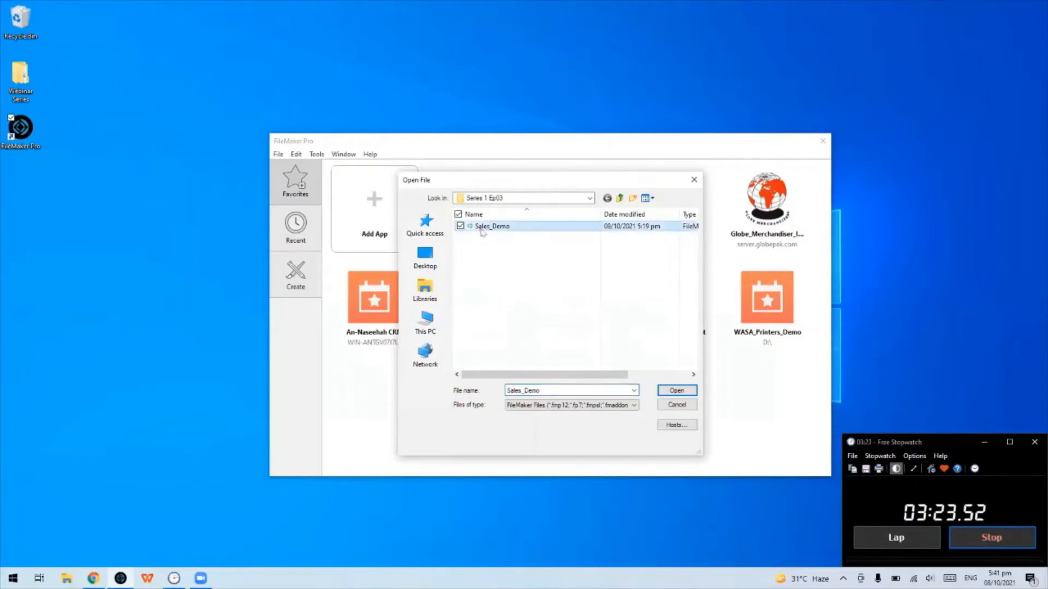
pyautogui.click(663, 394)
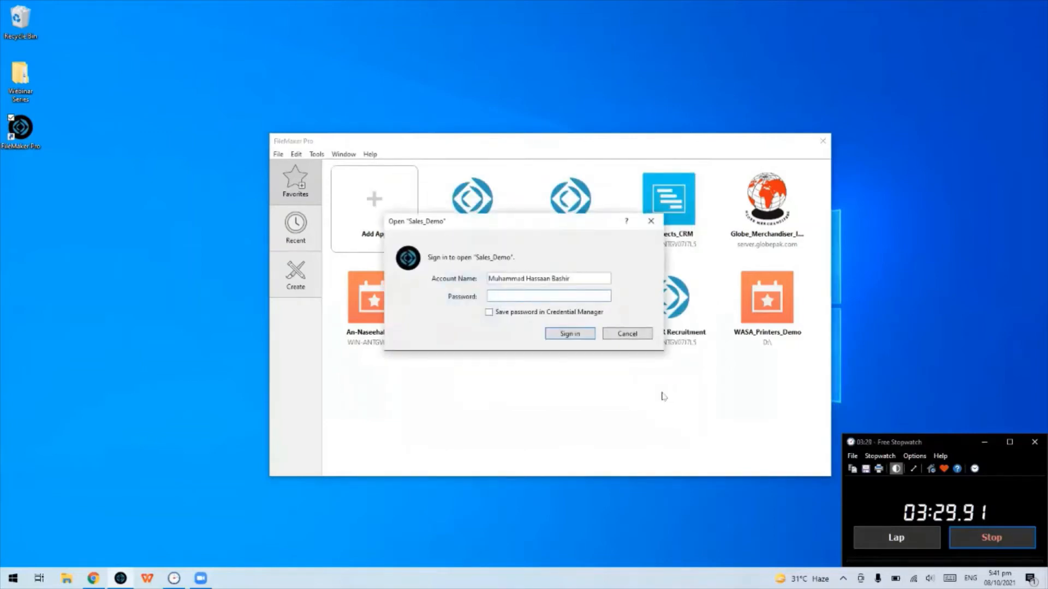
# Sign in to Sales_Demo with the account name admin
pyautogui.moveTo(599, 280); pyautogui.dragTo(411, 274)
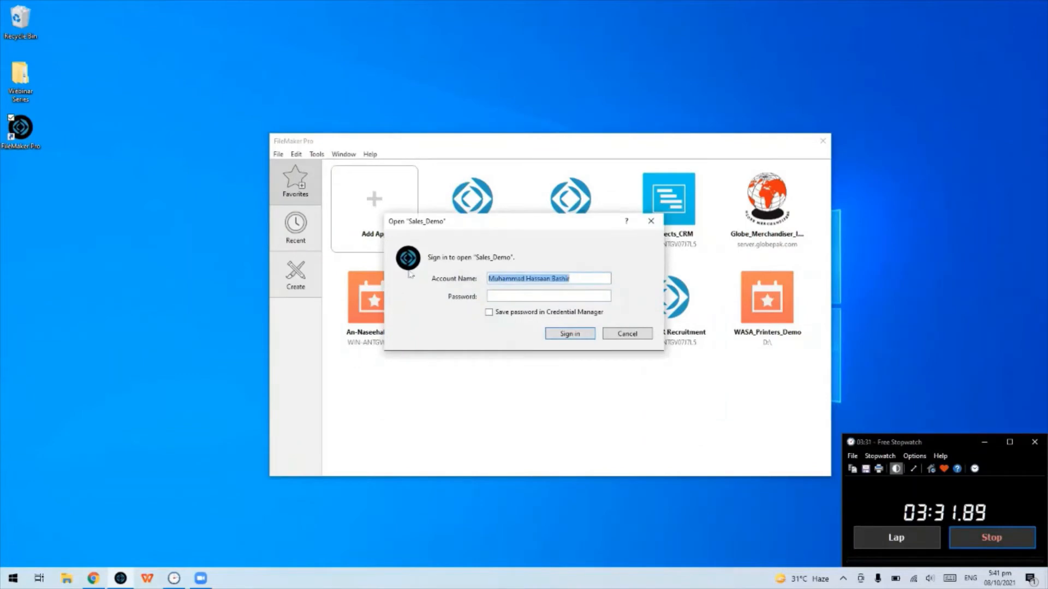
pyautogui.write('admin')
pyautogui.press('Return')
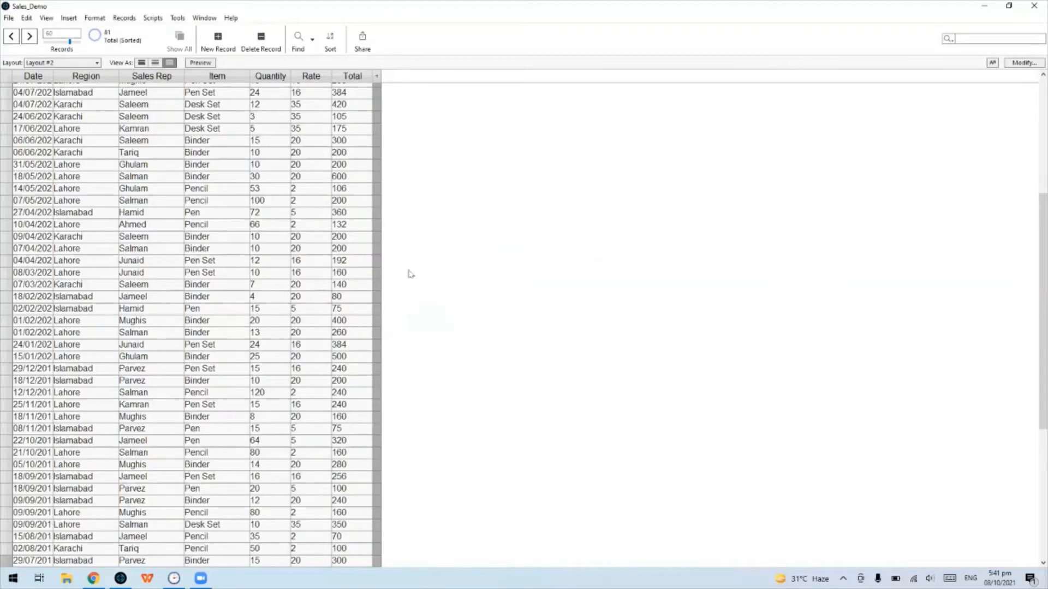
# Look over the records table, then switch to the Layout #1 single-record form
pyautogui.scroll(5, 351, 233)
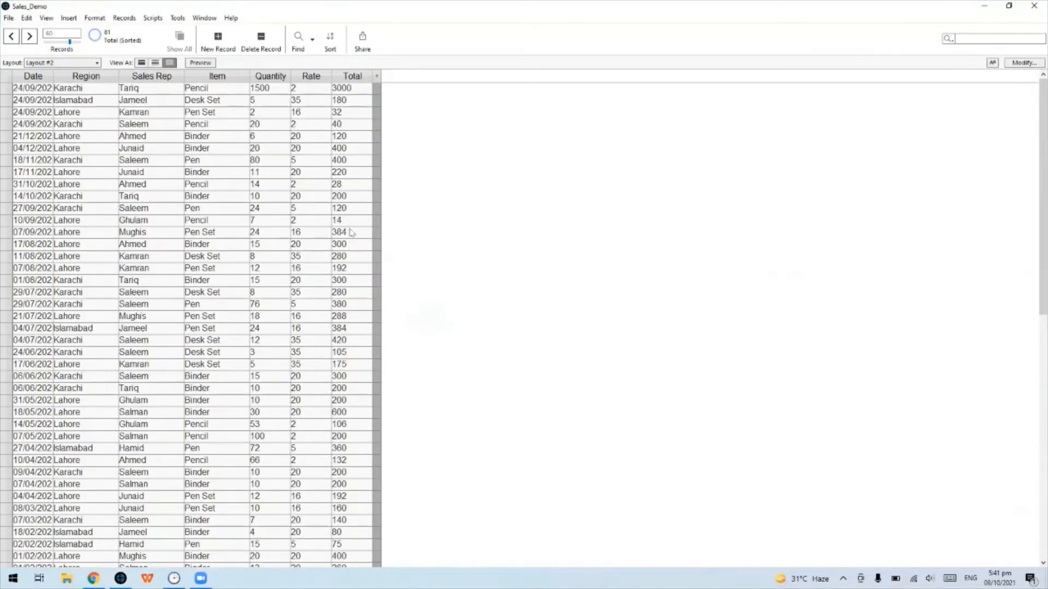
pyautogui.scroll(-12, 351, 232)
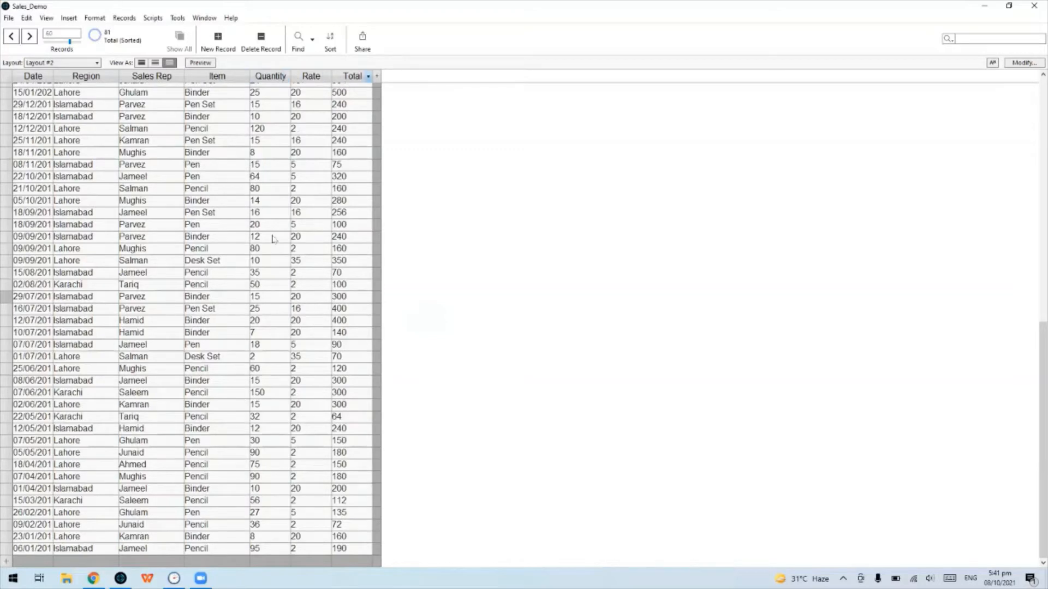
pyautogui.scroll(10, 248, 297)
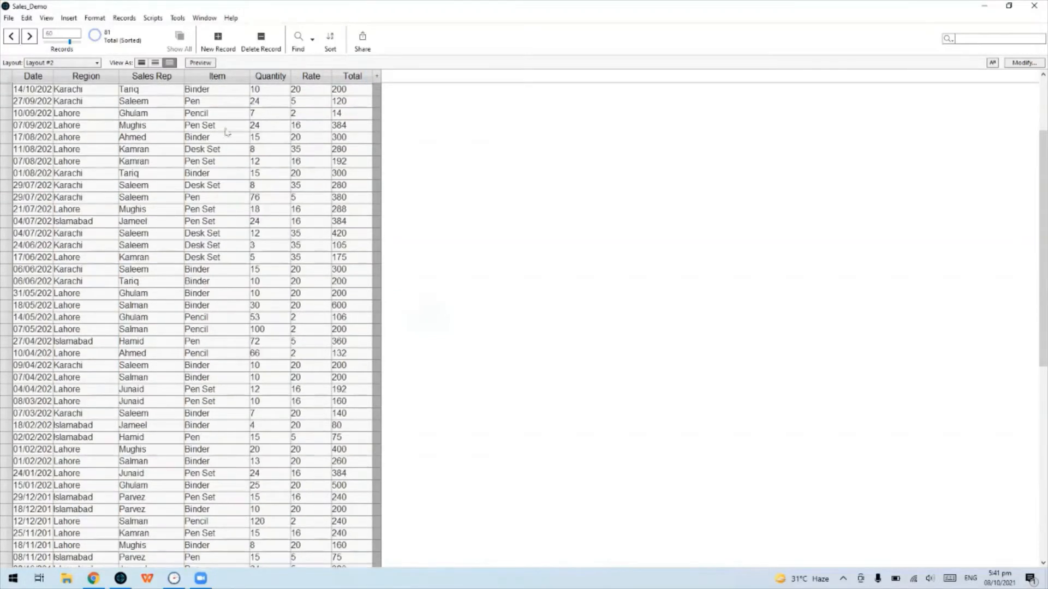
pyautogui.scroll(3, 69, 167)
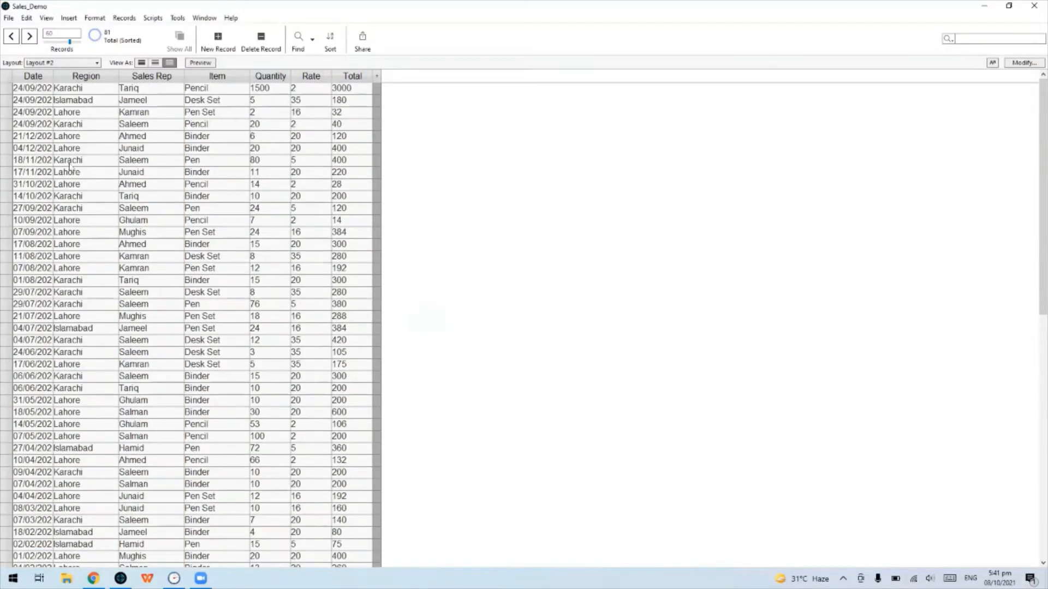
pyautogui.click(82, 63)
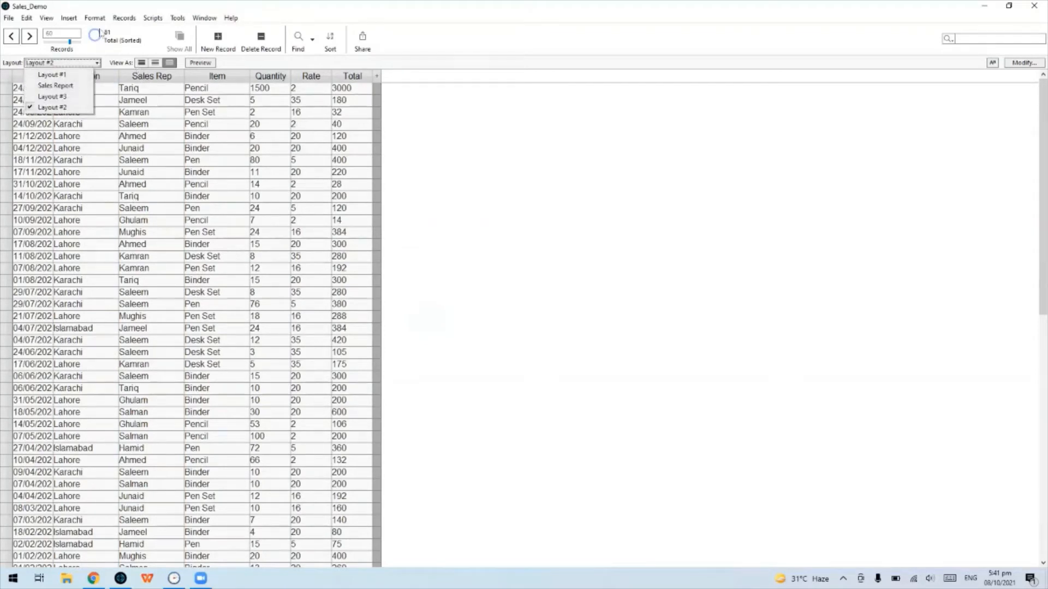
pyautogui.click(27, 18)
pyautogui.click(44, 4)
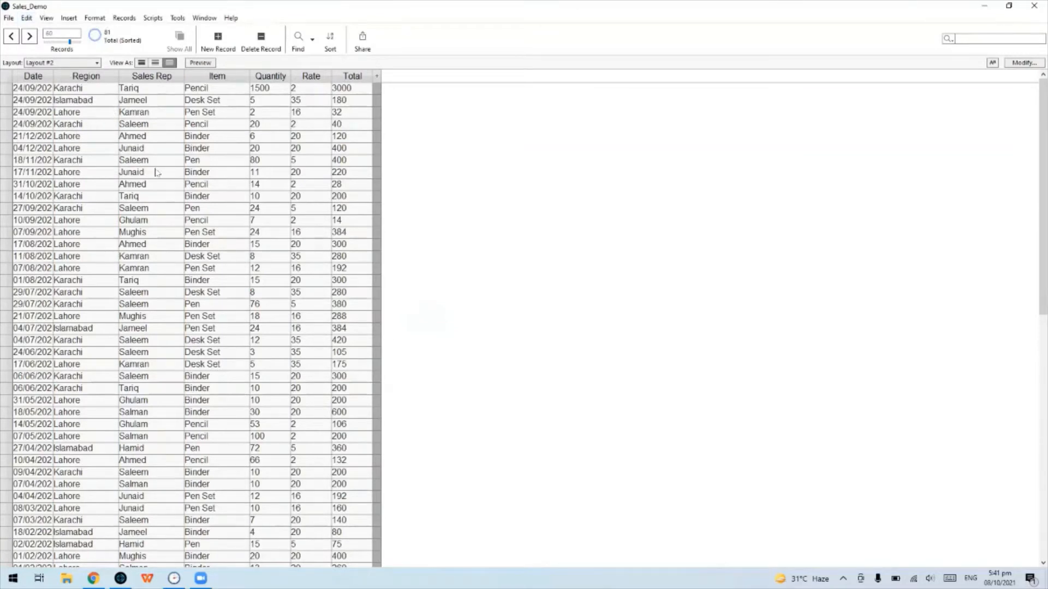
pyautogui.click(90, 64)
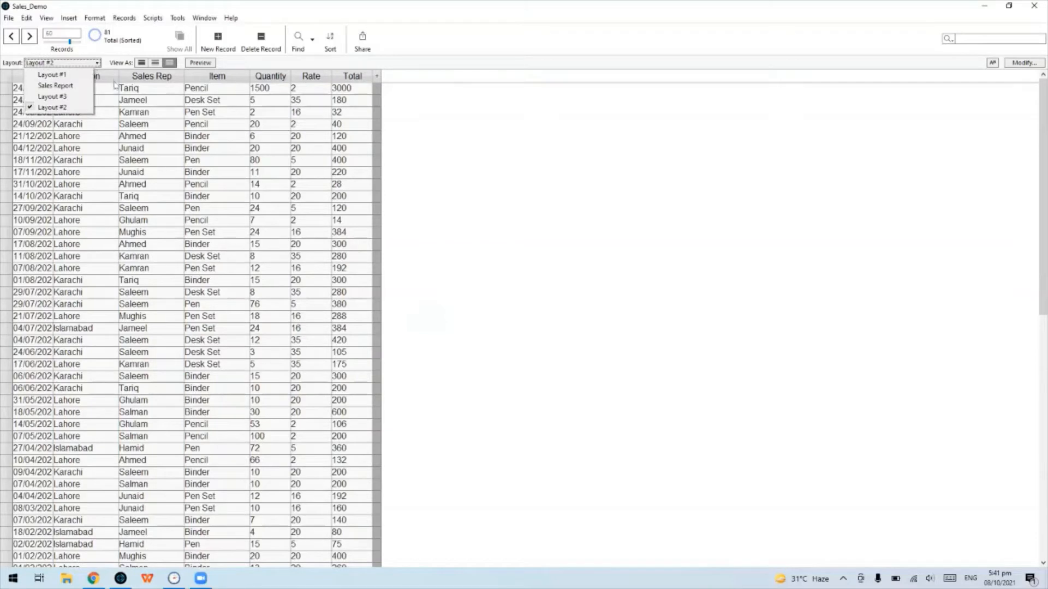
pyautogui.click(72, 75)
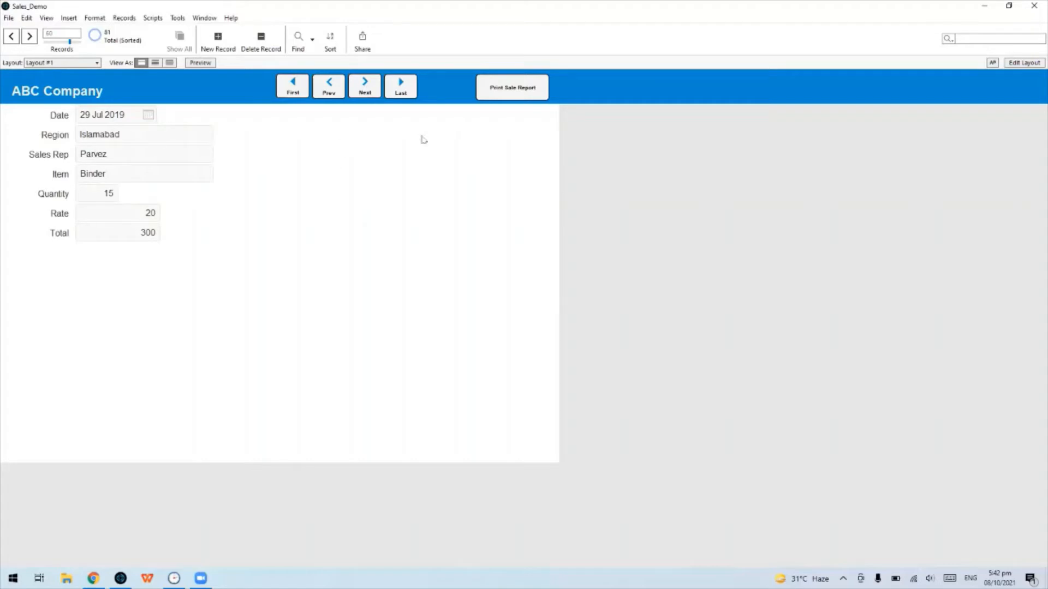
# View the Sales Report, then return via Layout #1 to the Layout #2 table
pyautogui.click(511, 96)
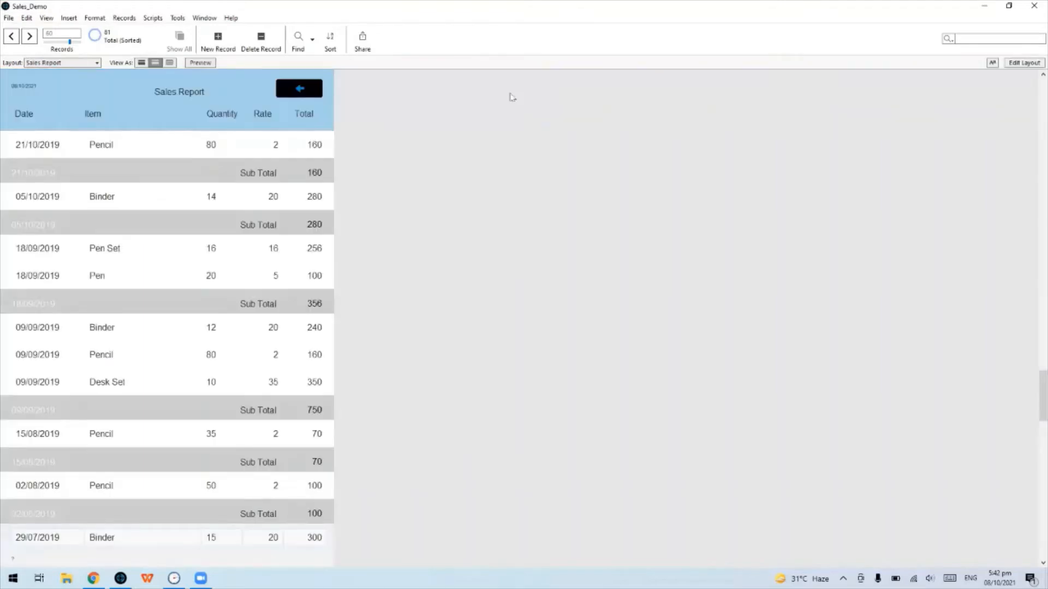
pyautogui.click(94, 63)
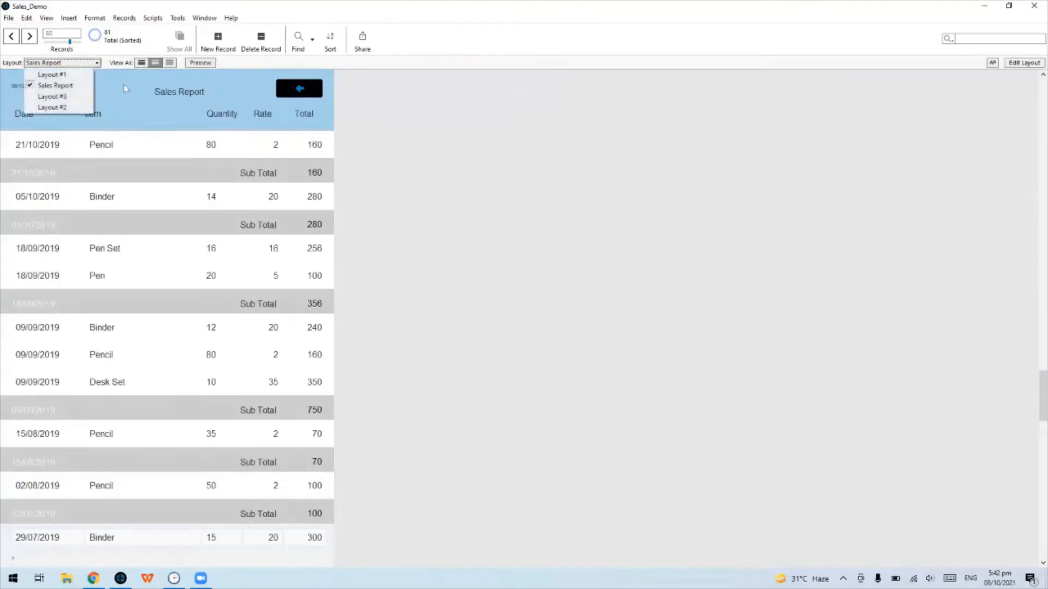
pyautogui.click(216, 69)
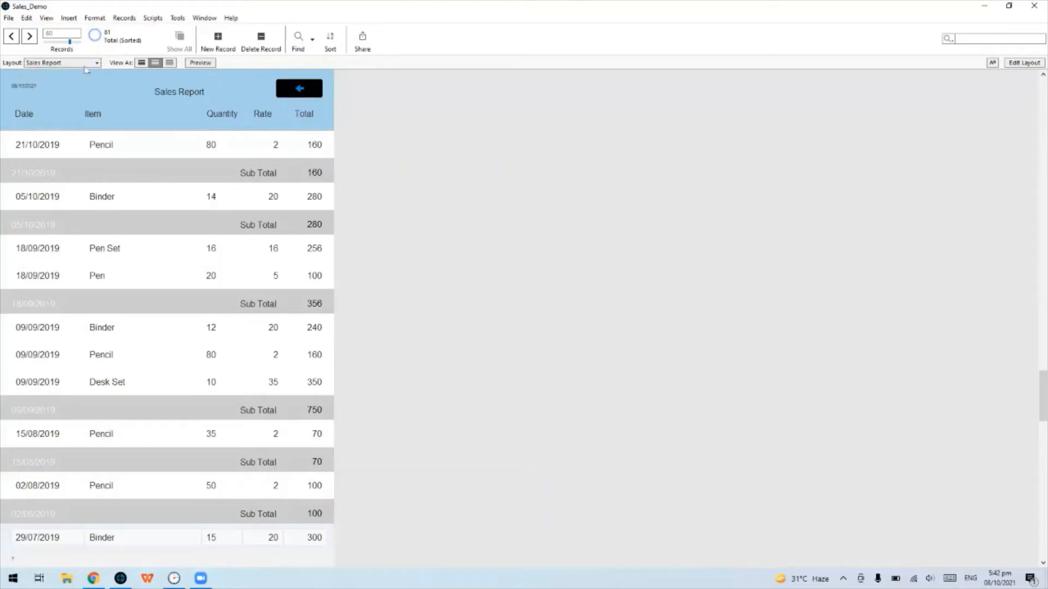
pyautogui.click(83, 65)
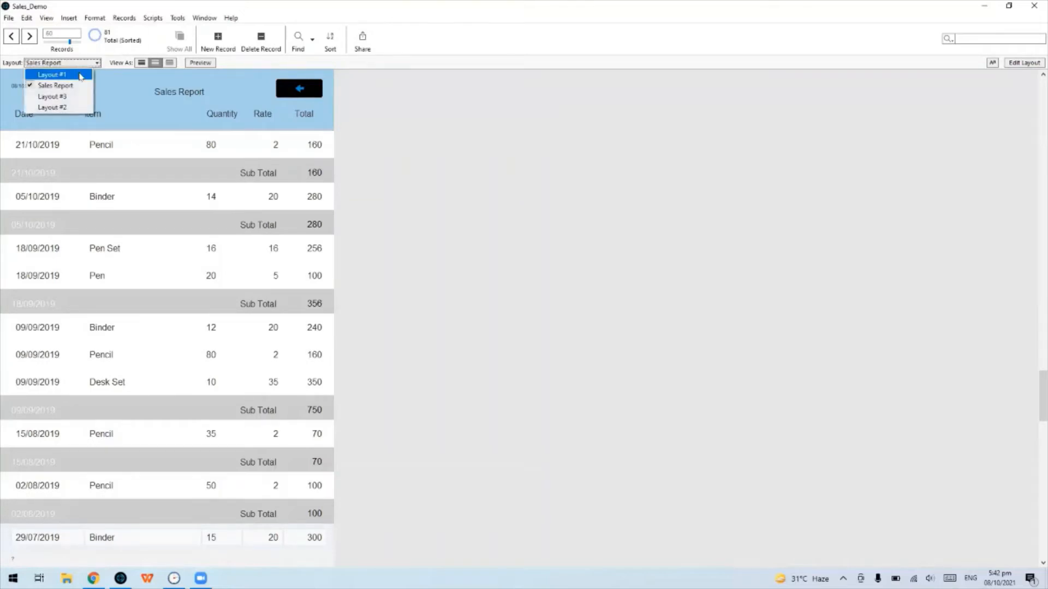
pyautogui.click(80, 76)
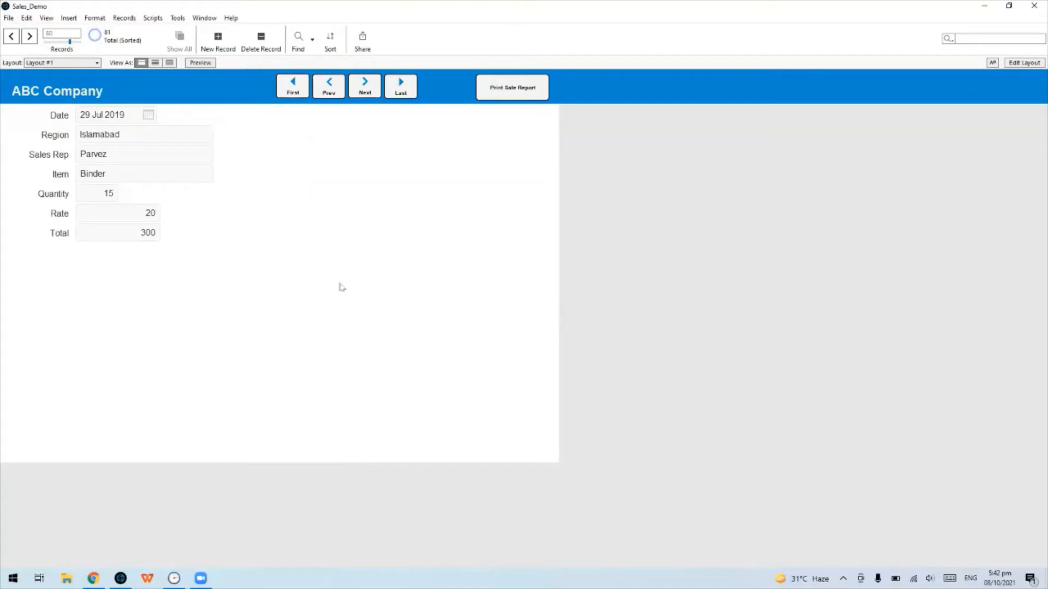
pyautogui.click(93, 63)
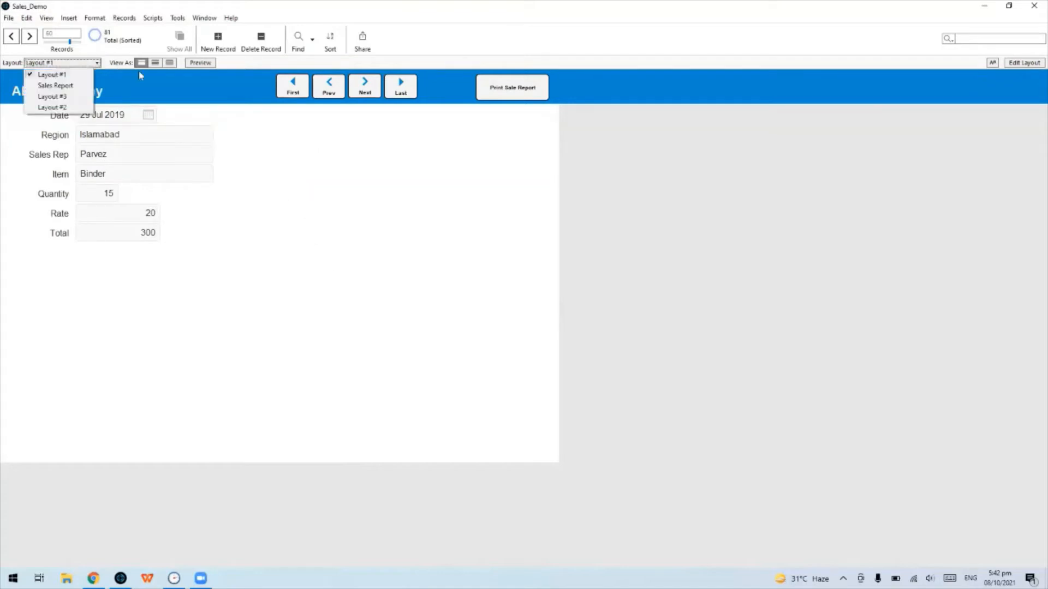
pyautogui.click(52, 107)
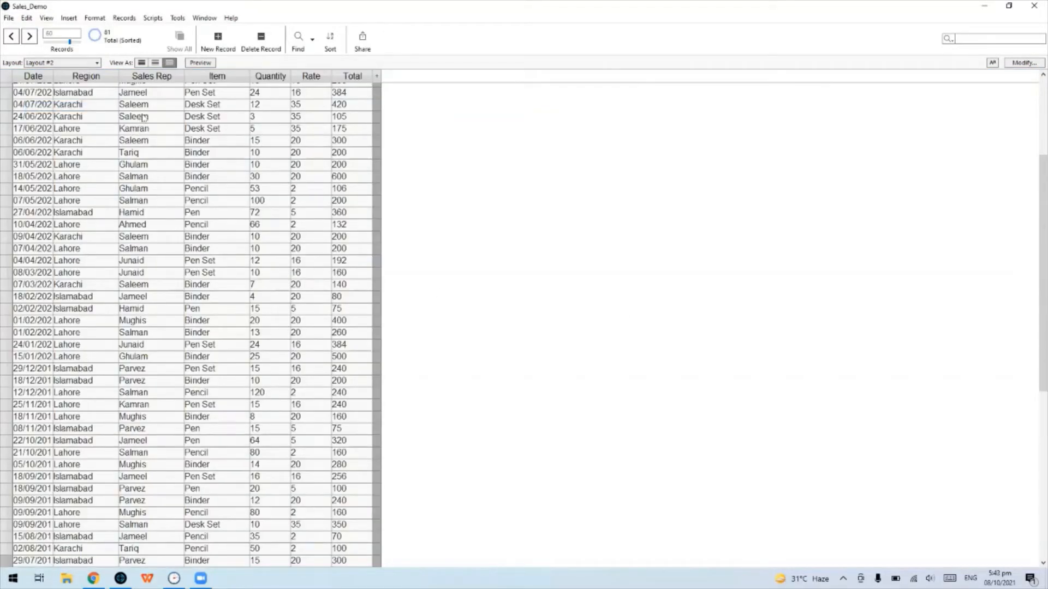
# Sort the sales records by Sales Rep in ascending order
pyautogui.scroll(5, 143, 117)
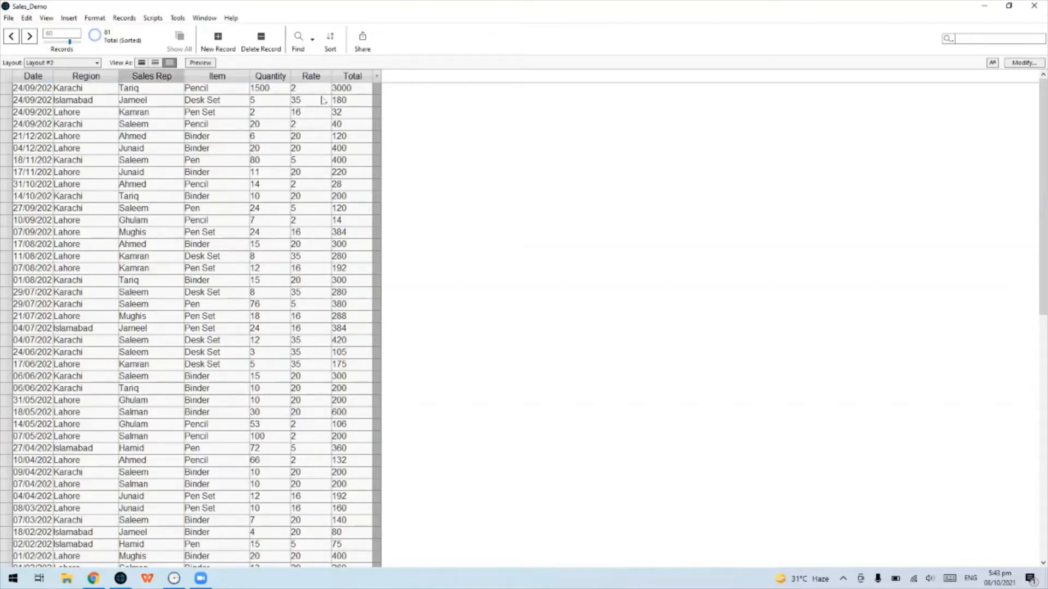
pyautogui.click(180, 77)
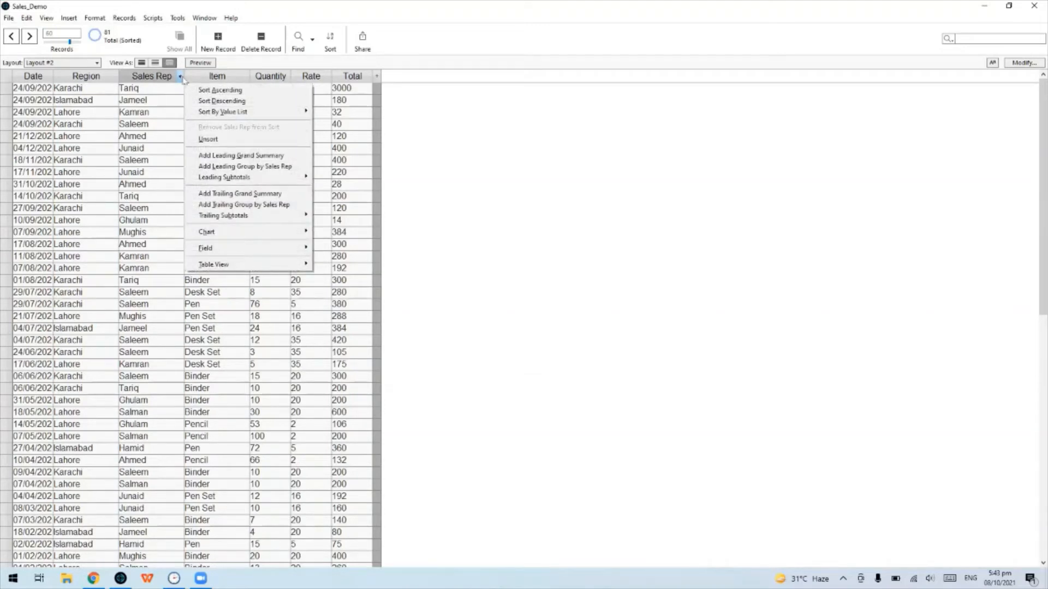
pyautogui.click(241, 91)
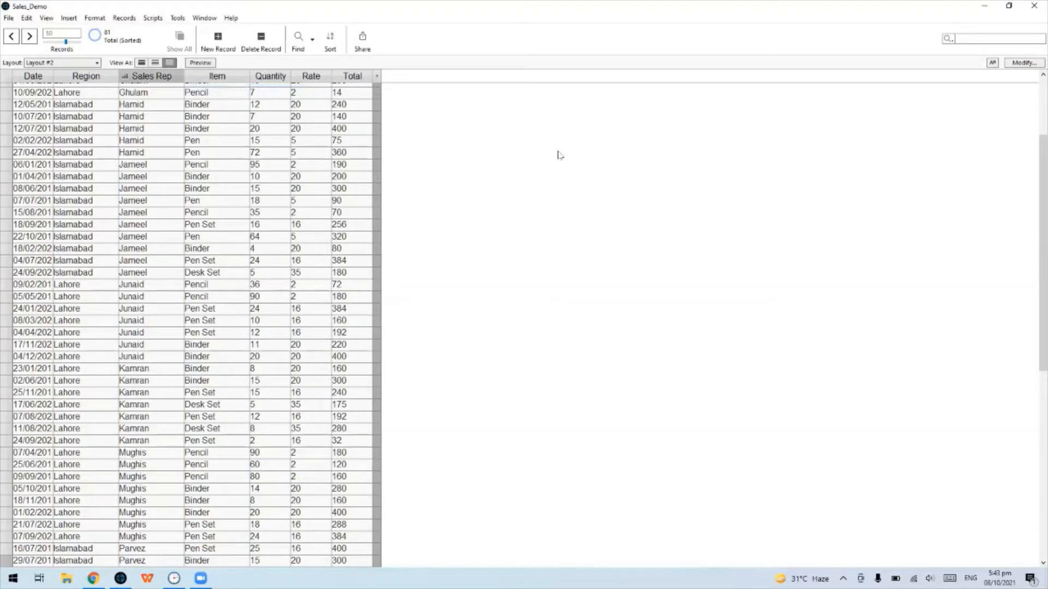
# Bring up the Total column's Chart submenu showing Chart Total by Sales Rep
pyautogui.scroll(3, 127, 158)
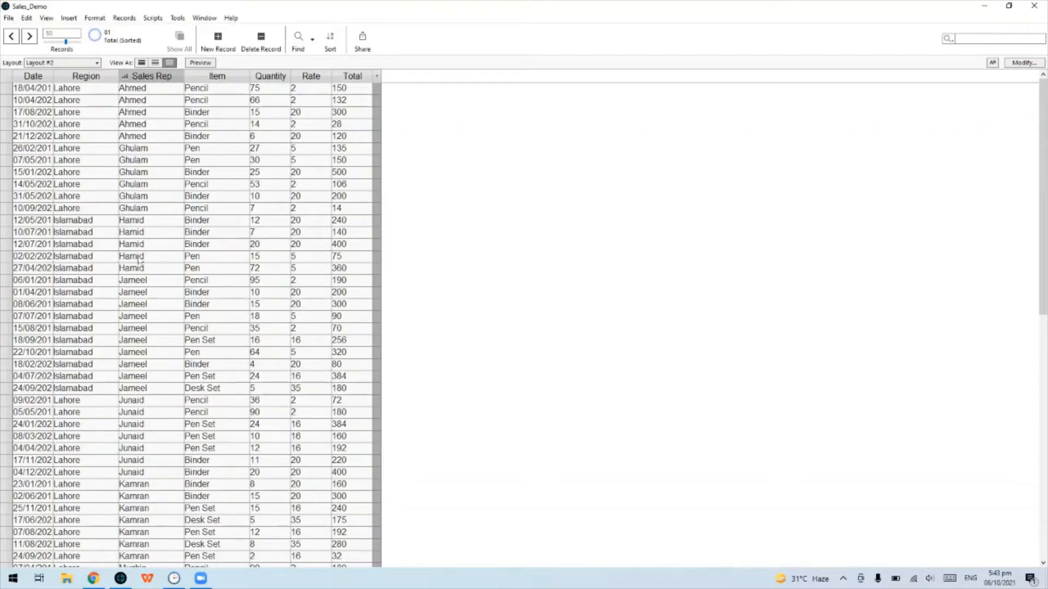
pyautogui.scroll(-10, 147, 386)
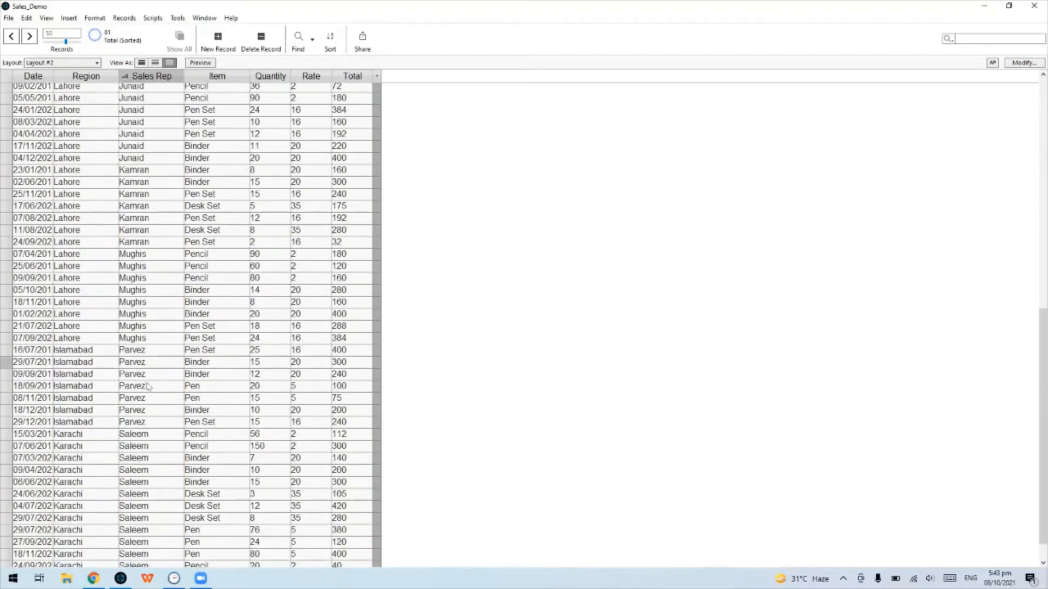
pyautogui.scroll(10, 160, 459)
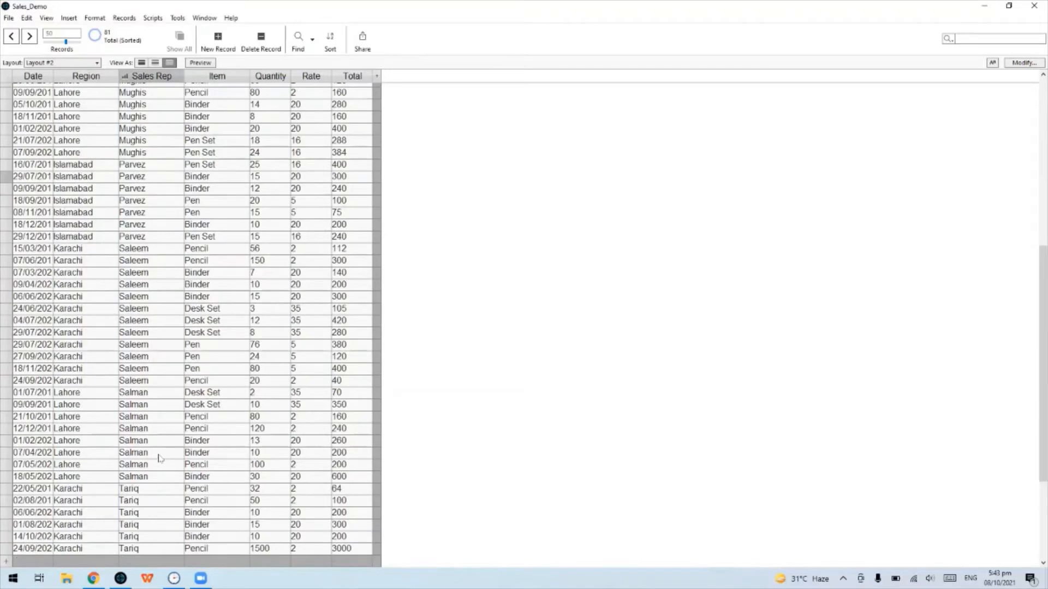
pyautogui.scroll(3, 159, 459)
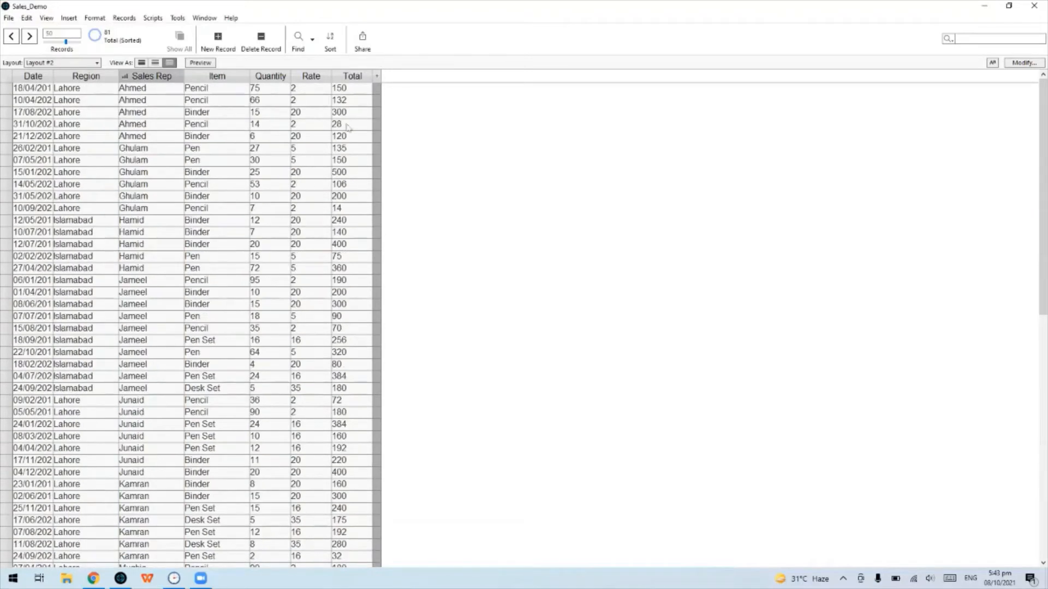
pyautogui.click(368, 76)
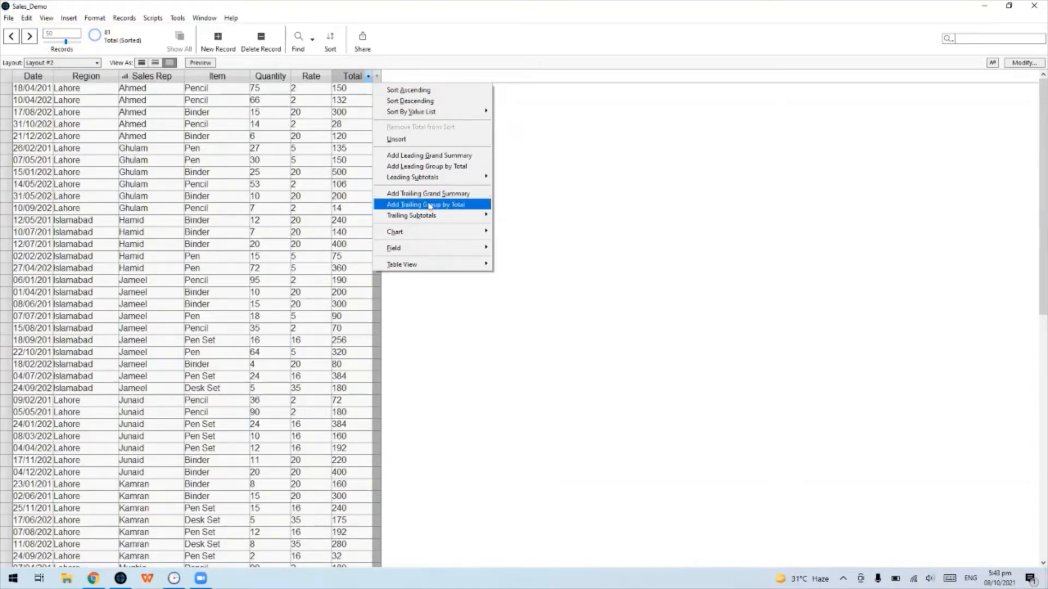
pyautogui.moveTo(438, 238)
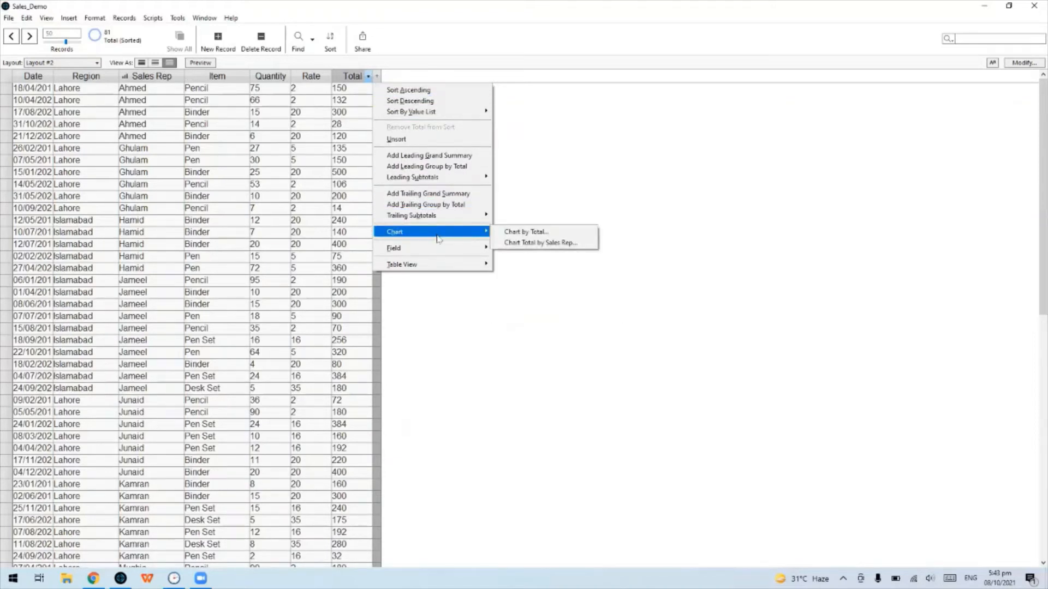
# Create a Column chart of Total by Sales Rep titled 'Sales by Sales Rep'
pyautogui.click(580, 247)
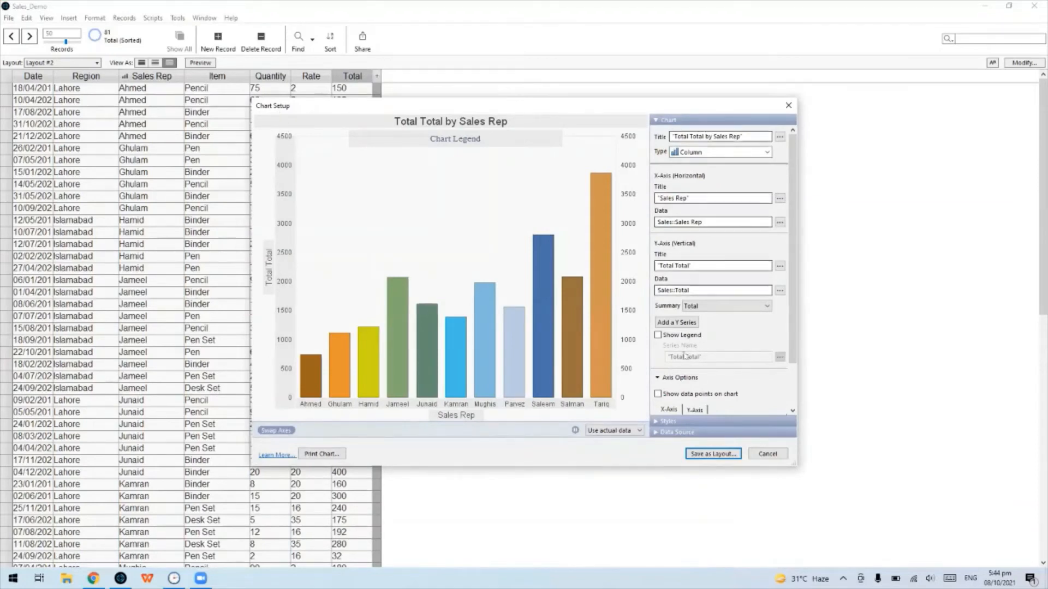
pyautogui.click(704, 136)
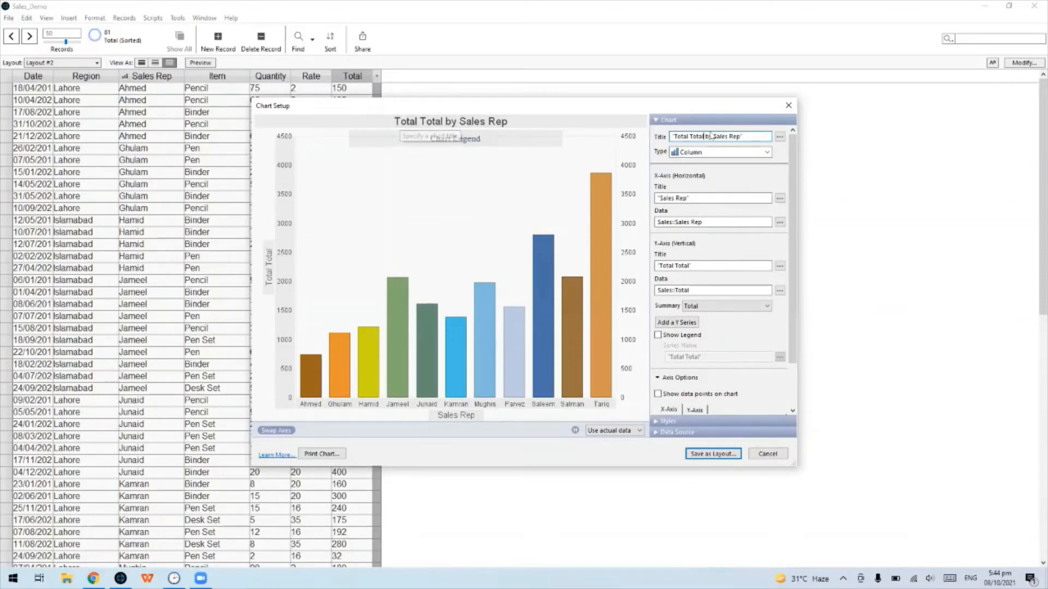
pyautogui.moveTo(701, 136); pyautogui.dragTo(672, 136)
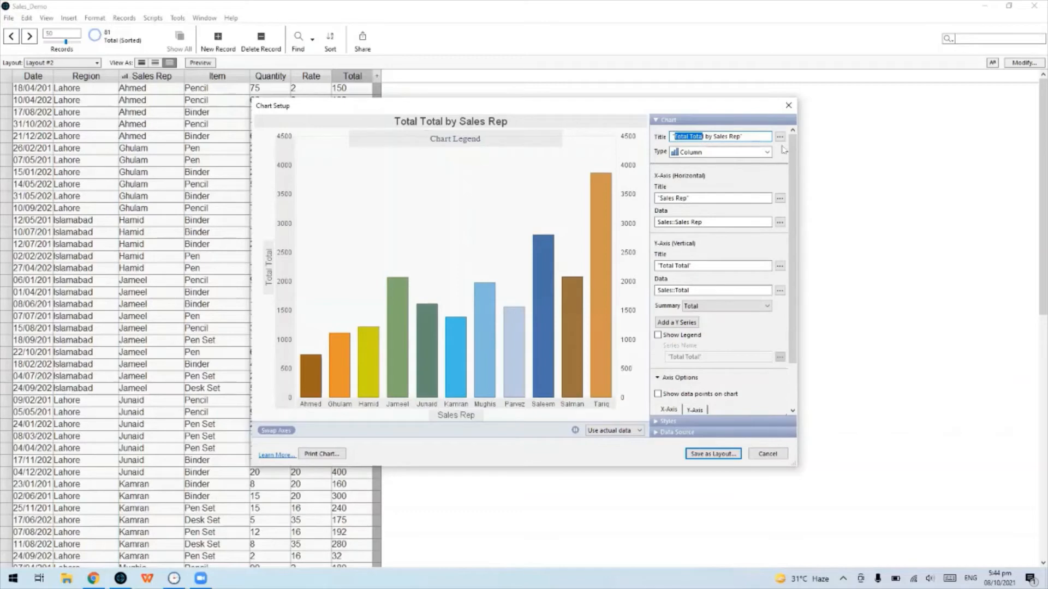
pyautogui.press('BackSpace')
pyautogui.click(752, 154)
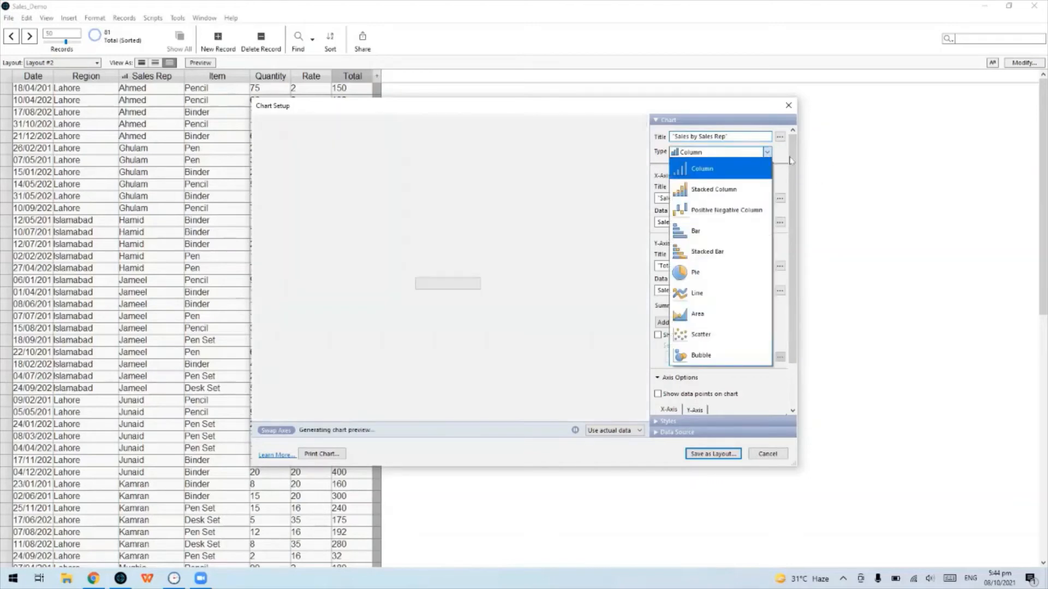
pyautogui.click(777, 157)
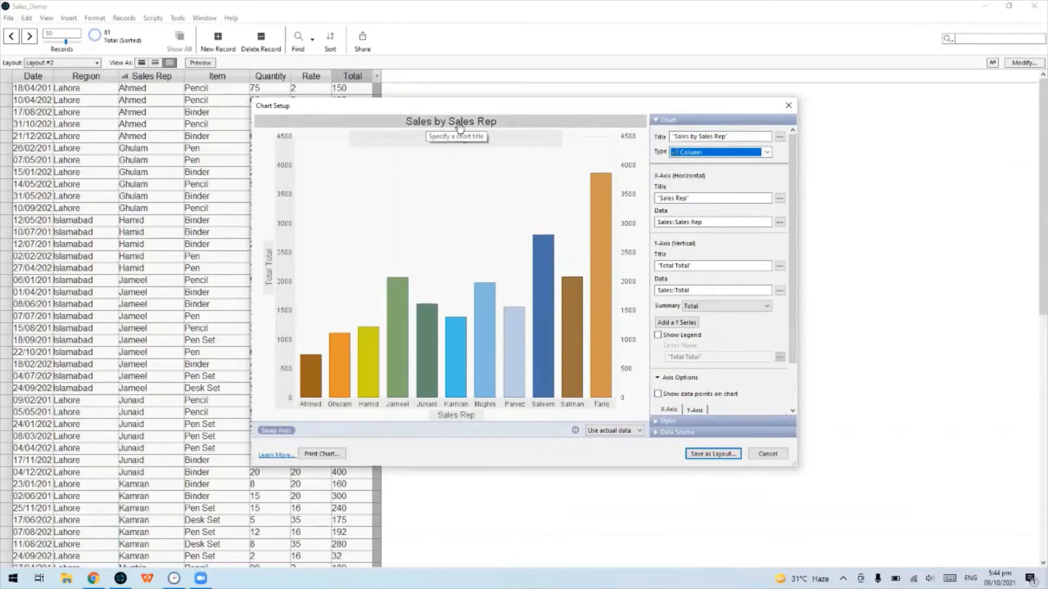
pyautogui.click(767, 153)
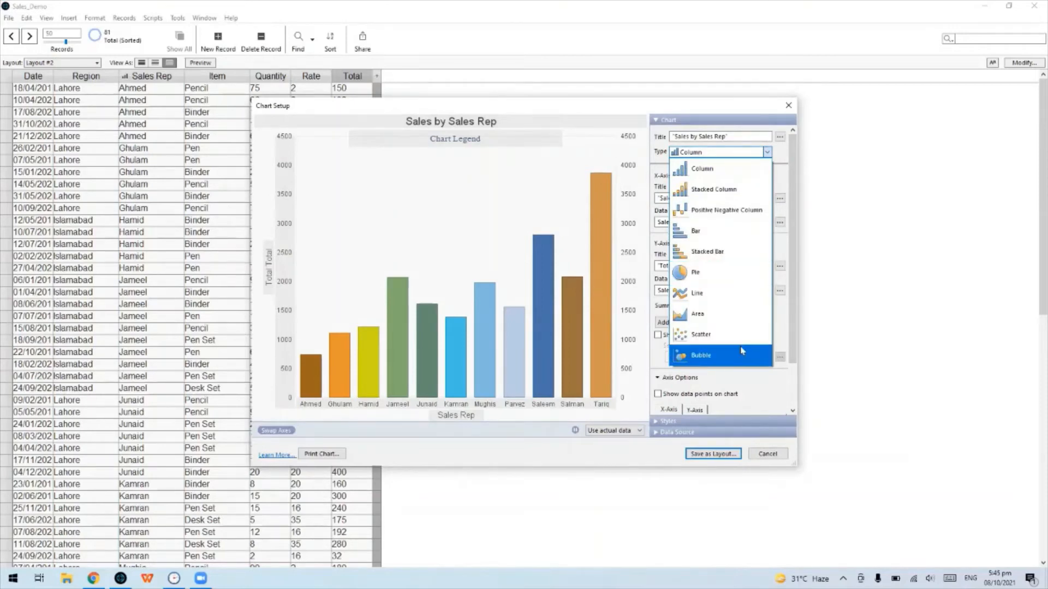
pyautogui.click(742, 174)
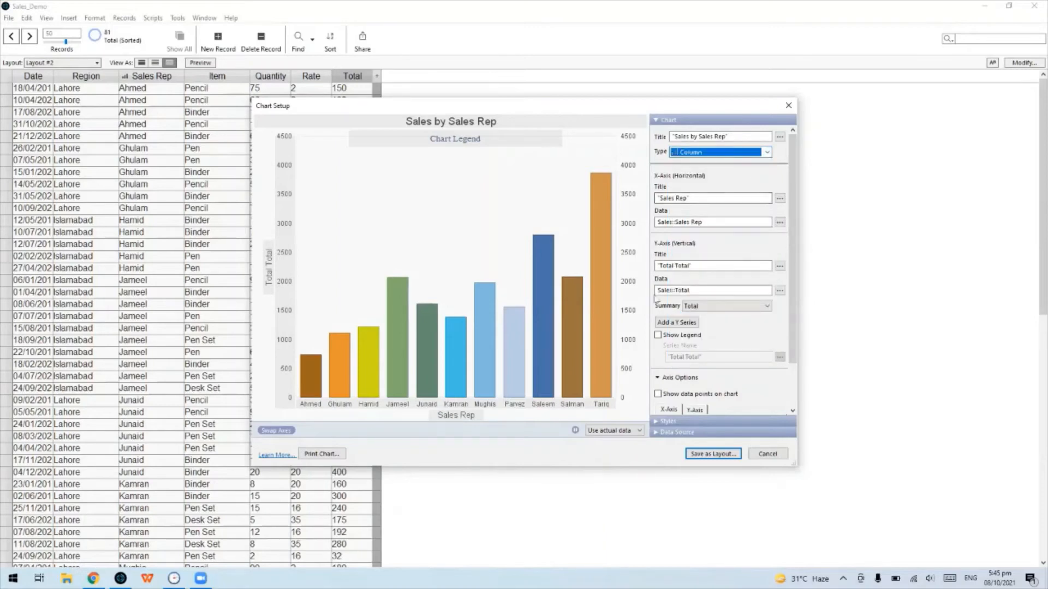
# Replace the old 'Total Total' vertical axis title with new text
pyautogui.click(669, 266)
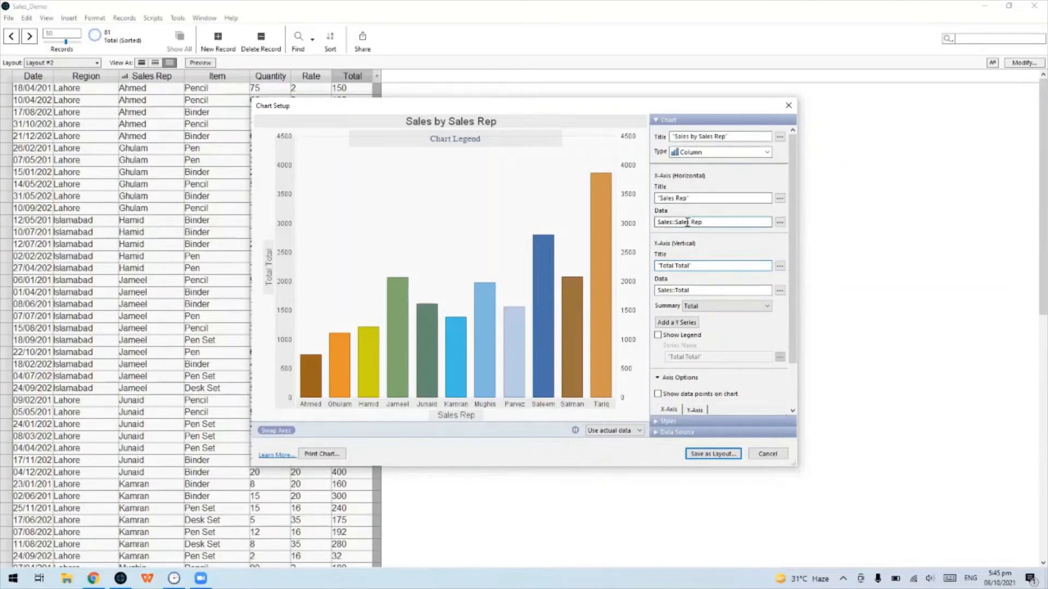
pyautogui.moveTo(706, 222); pyautogui.dragTo(680, 222)
pyautogui.click(689, 198)
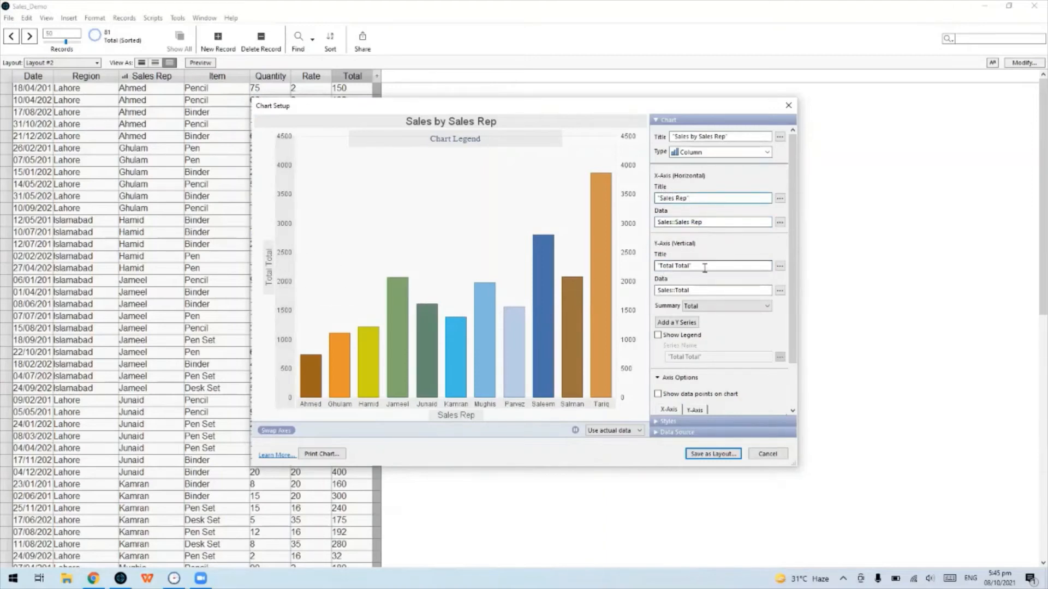
pyautogui.moveTo(687, 267); pyautogui.dragTo(656, 266)
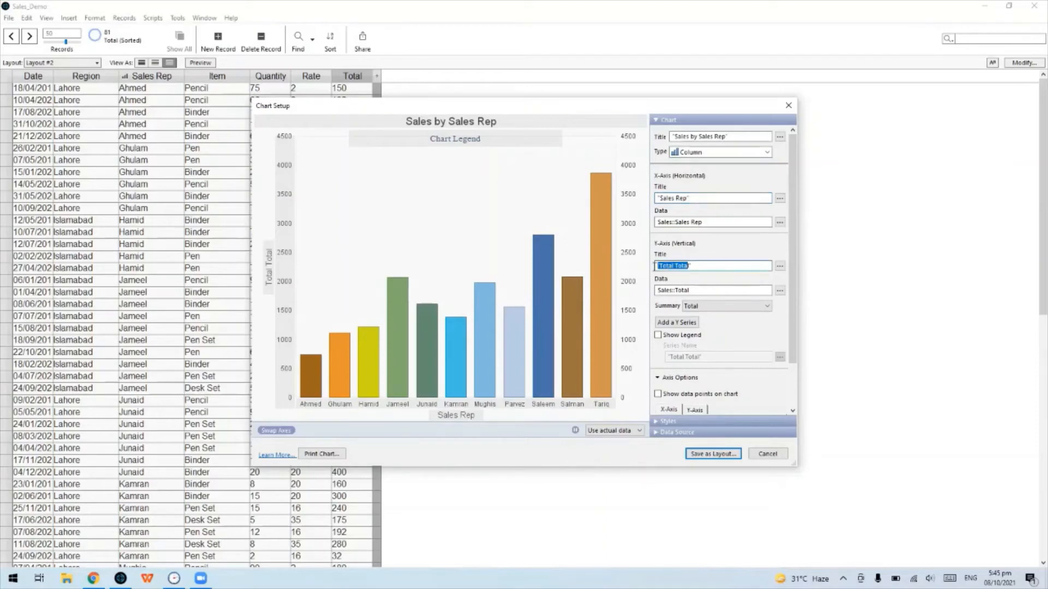
pyautogui.write('T')
# Title the vertical axis 'Sales', review axis options, and show data point values on bars
pyautogui.click(730, 293)
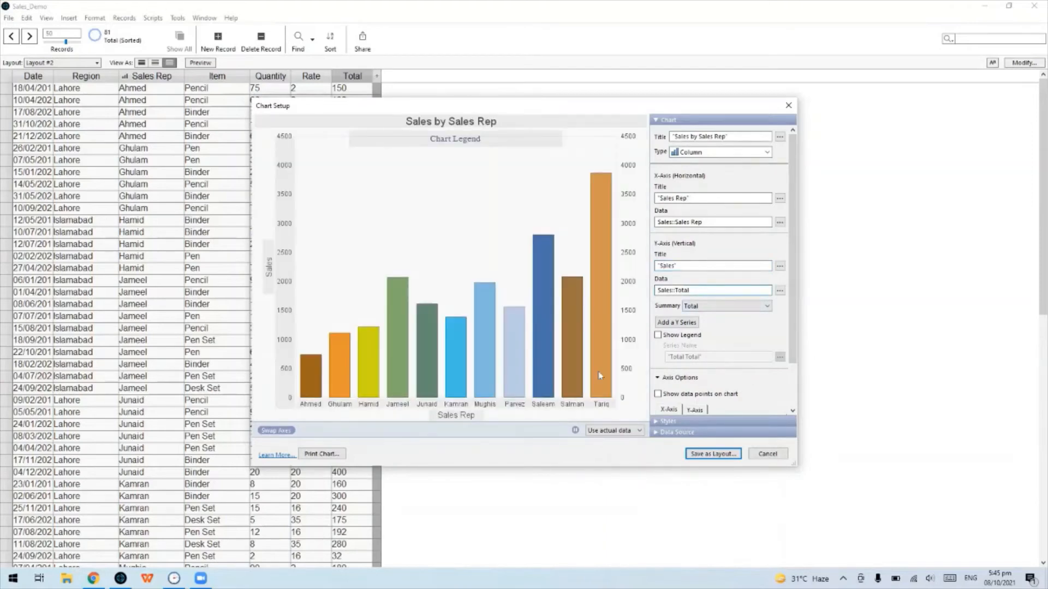
pyautogui.scroll(-2, 599, 376)
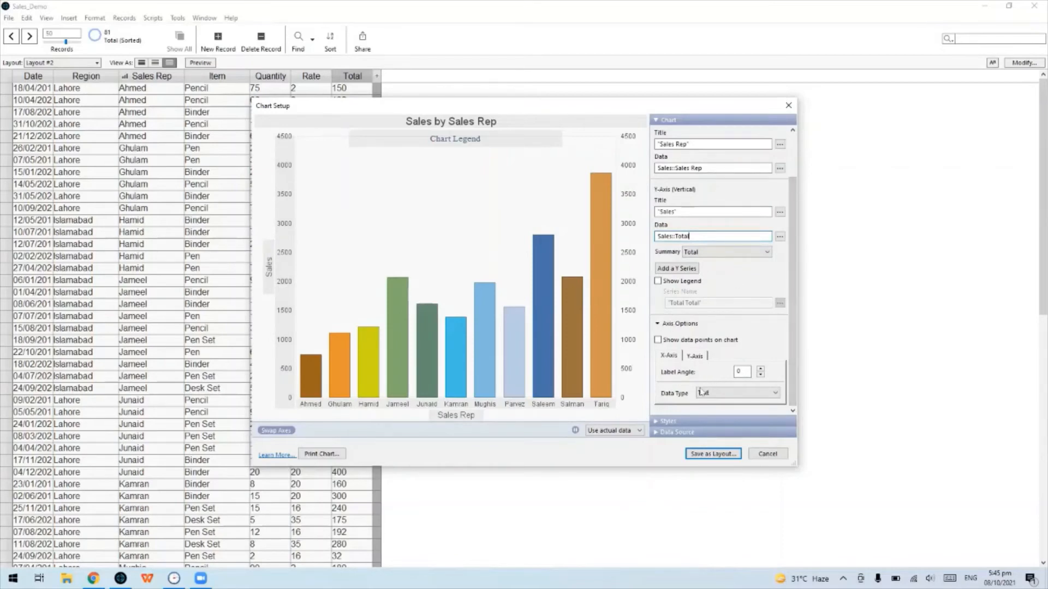
pyautogui.click(694, 357)
pyautogui.click(665, 355)
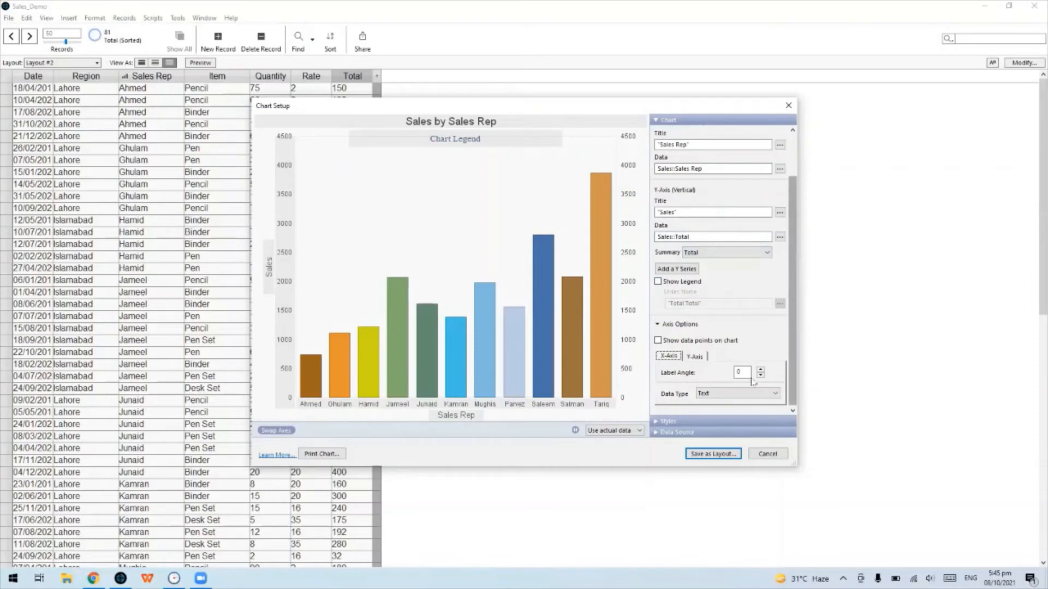
pyautogui.click(701, 358)
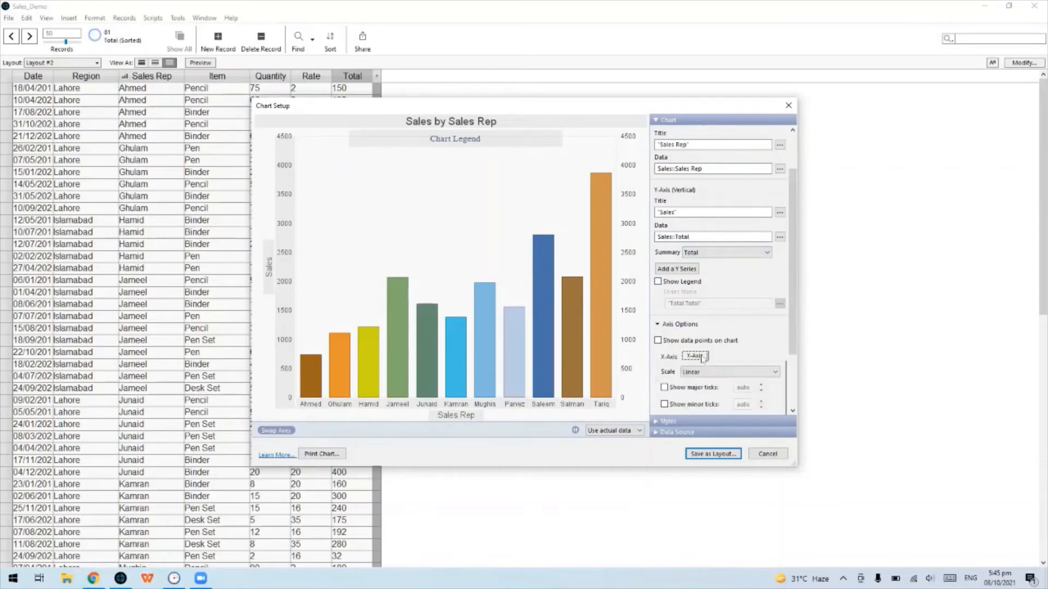
pyautogui.scroll(-3, 794, 329)
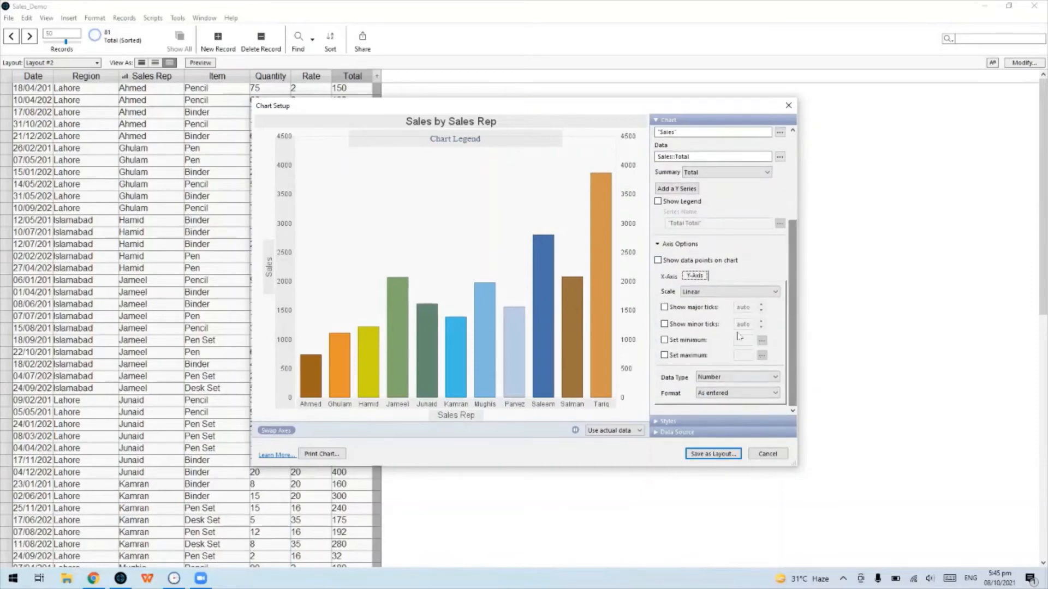
pyautogui.click(669, 276)
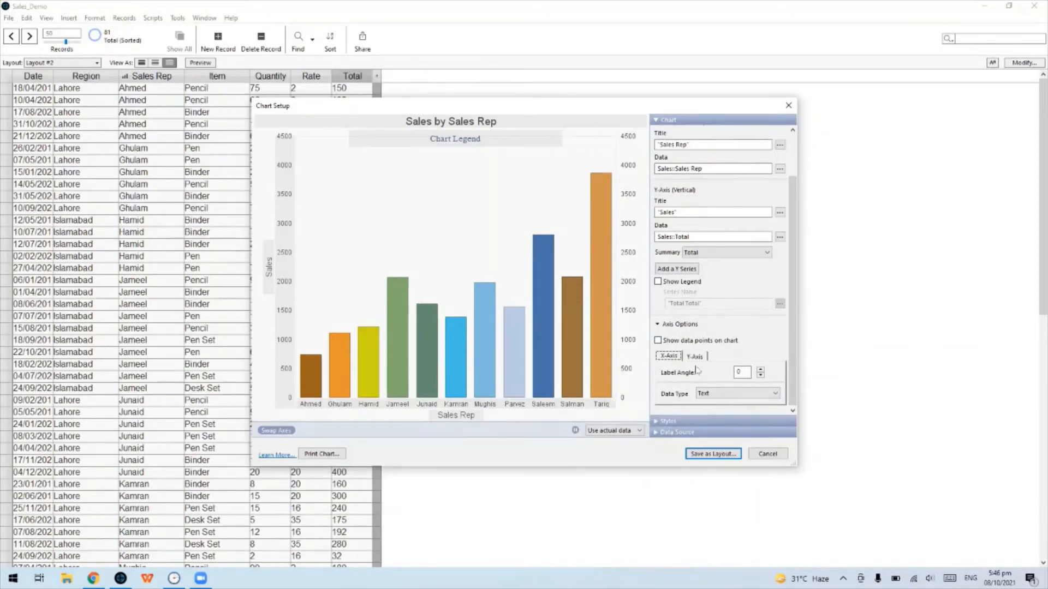
pyautogui.click(658, 341)
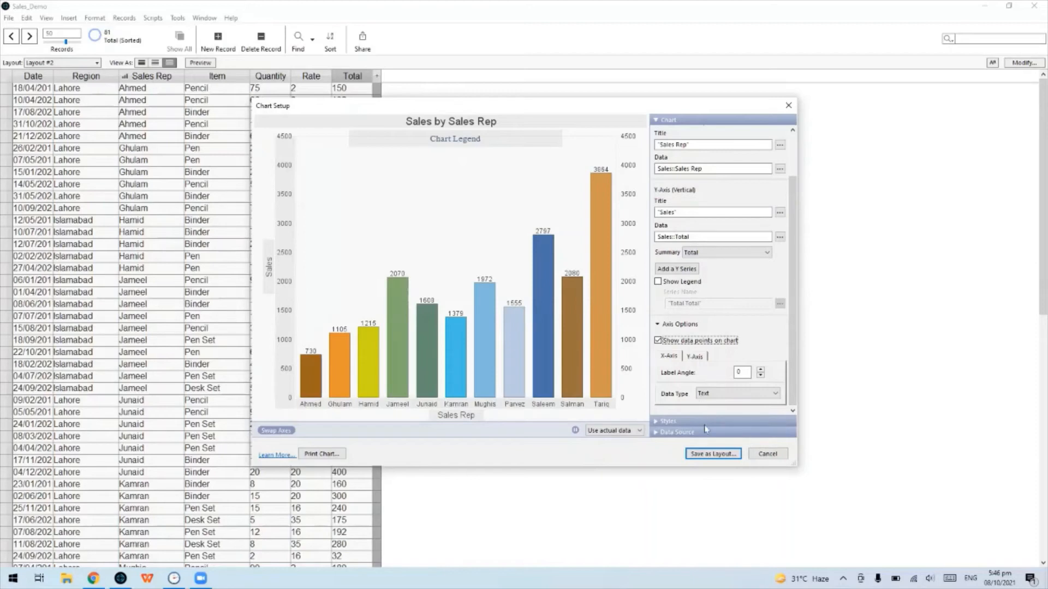
pyautogui.click(688, 123)
# Try the Shaded - Flat and Solid - 3D chart styles, settling on Solid - Flat
pyautogui.click(667, 425)
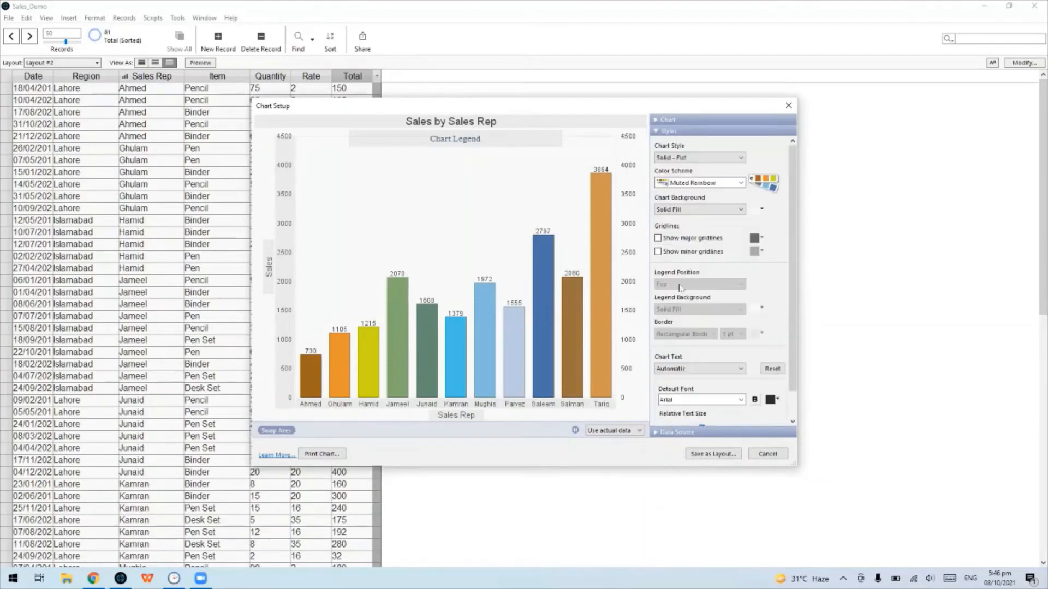
pyautogui.click(706, 163)
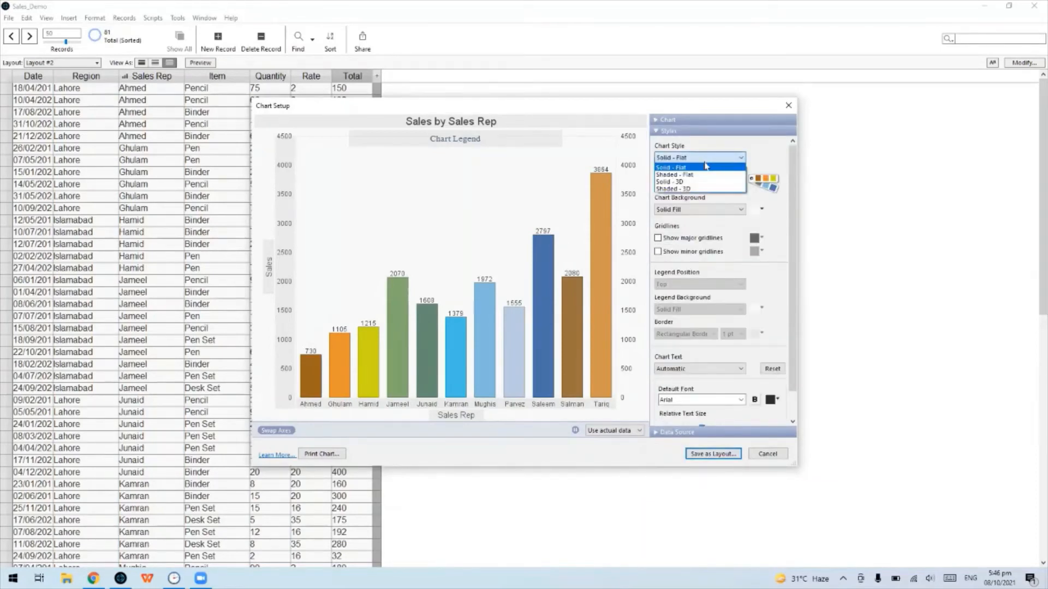
pyautogui.click(704, 179)
pyautogui.click(707, 157)
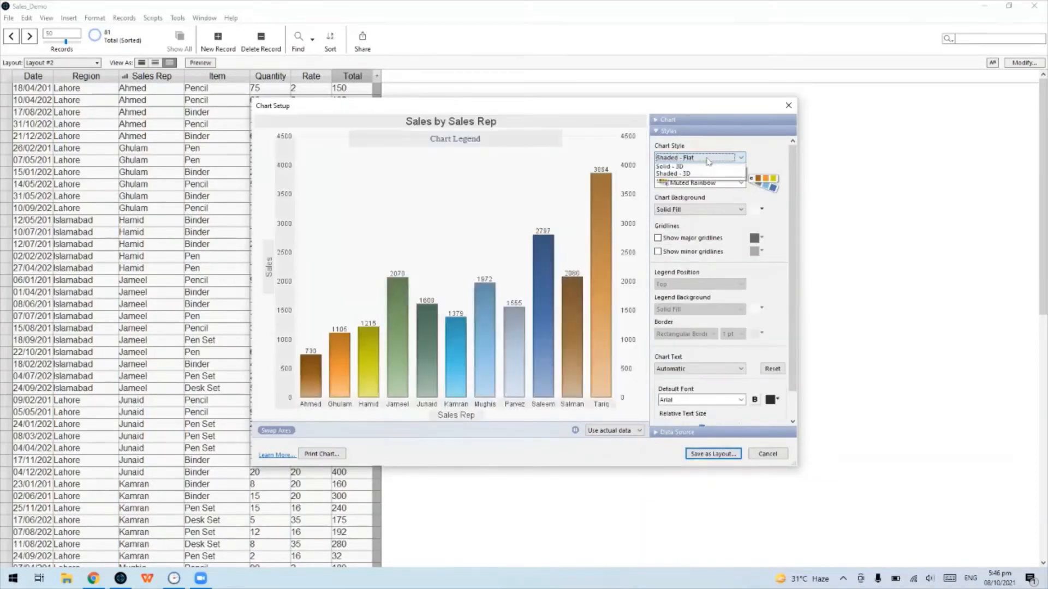
pyautogui.click(702, 165)
pyautogui.click(702, 161)
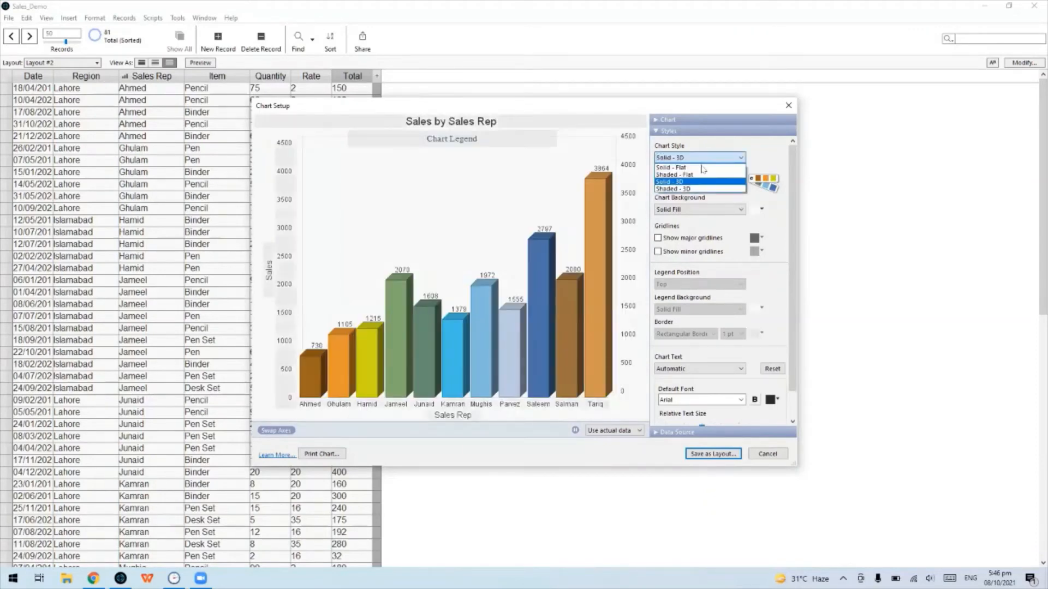
pyautogui.click(702, 168)
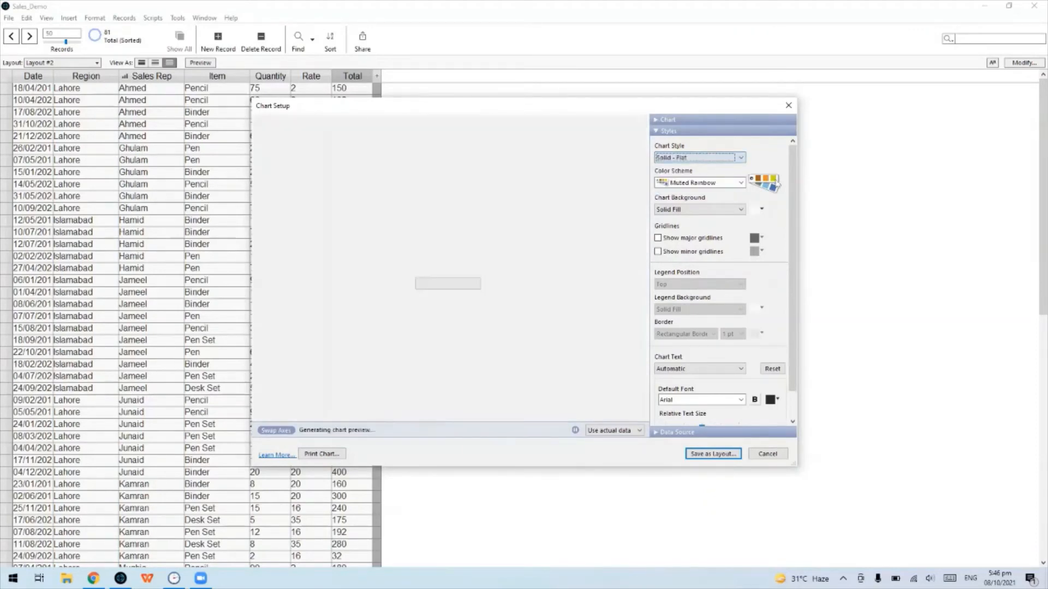
# Raise Relative Text Size to +1 and expand the Data Source settings
pyautogui.moveTo(792, 345); pyautogui.dragTo(791, 389)
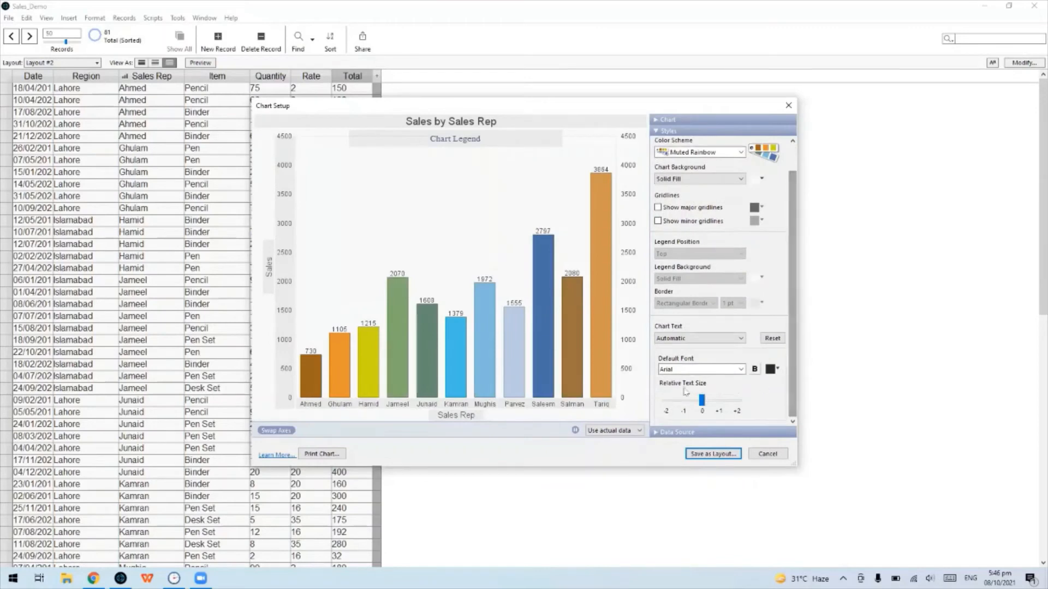
pyautogui.moveTo(703, 401); pyautogui.dragTo(720, 401)
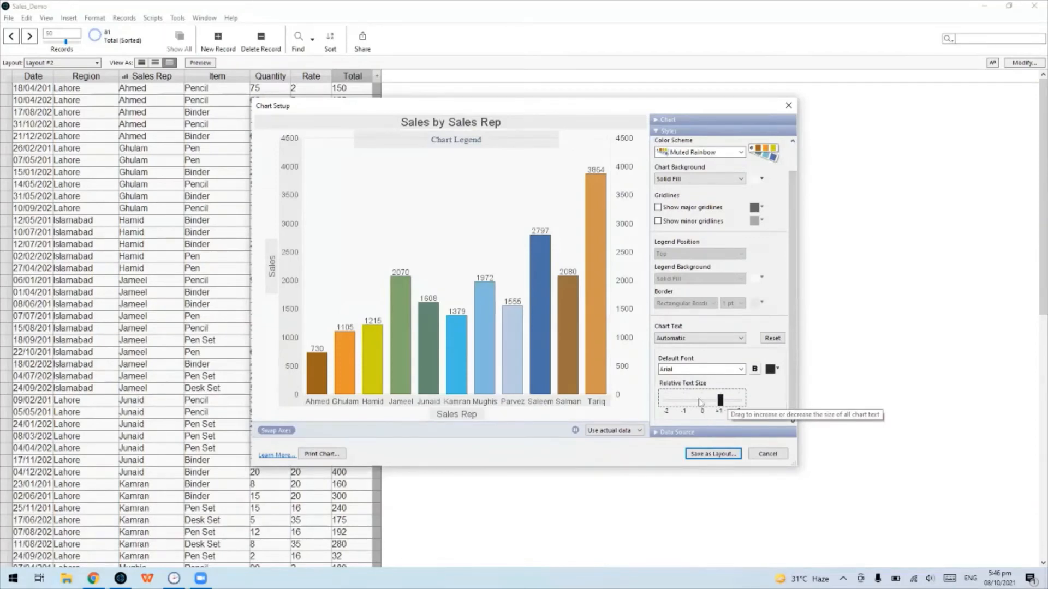
pyautogui.click(708, 434)
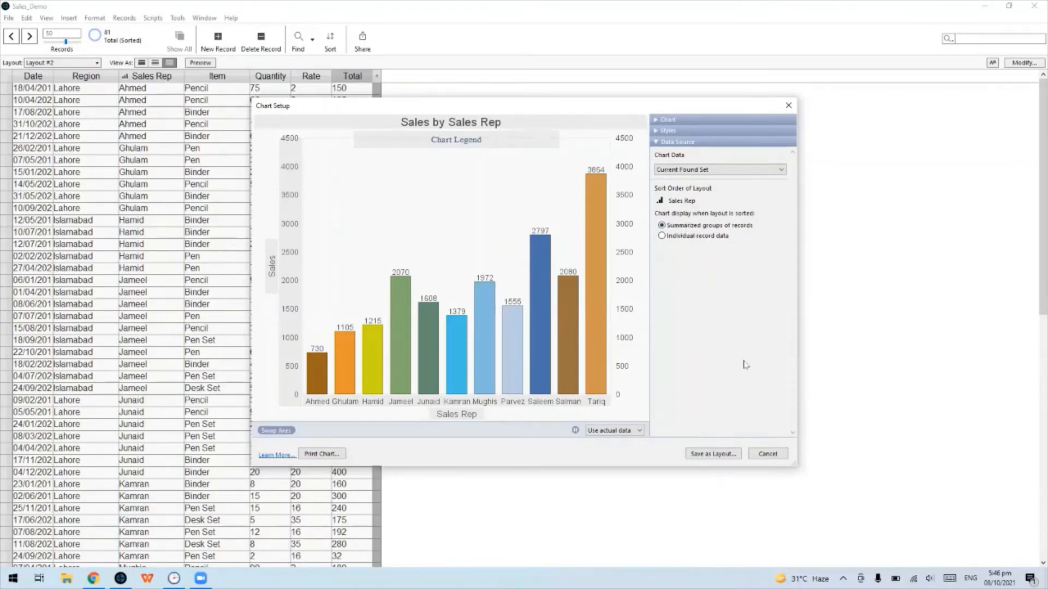
# Save the chart as layout 'Sales by Sales Rep' with Include in layout menus checked
pyautogui.click(726, 455)
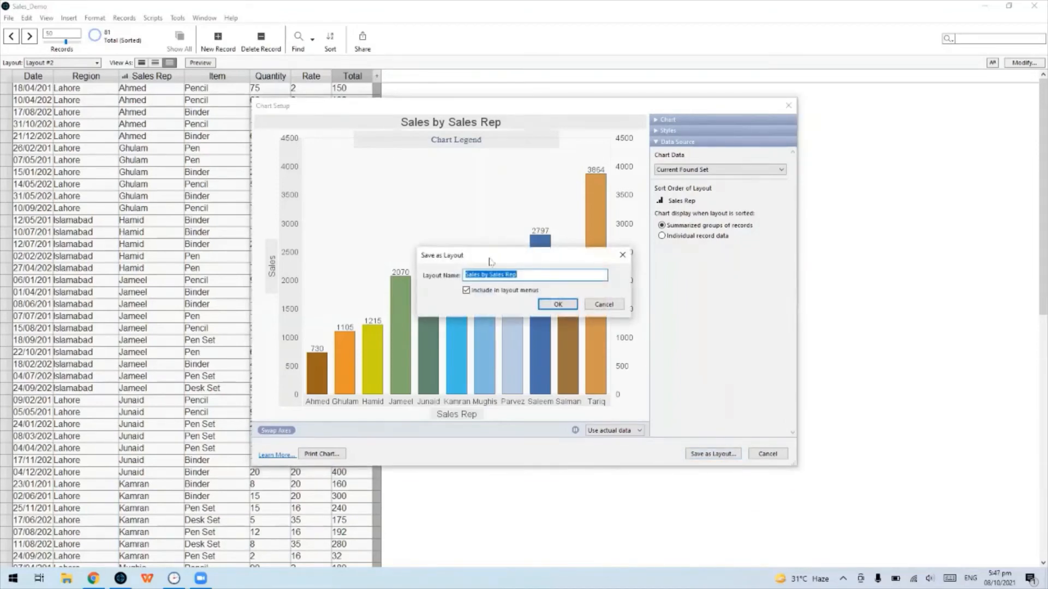
pyautogui.click(467, 274)
pyautogui.moveTo(470, 276); pyautogui.dragTo(457, 280)
pyautogui.click(565, 308)
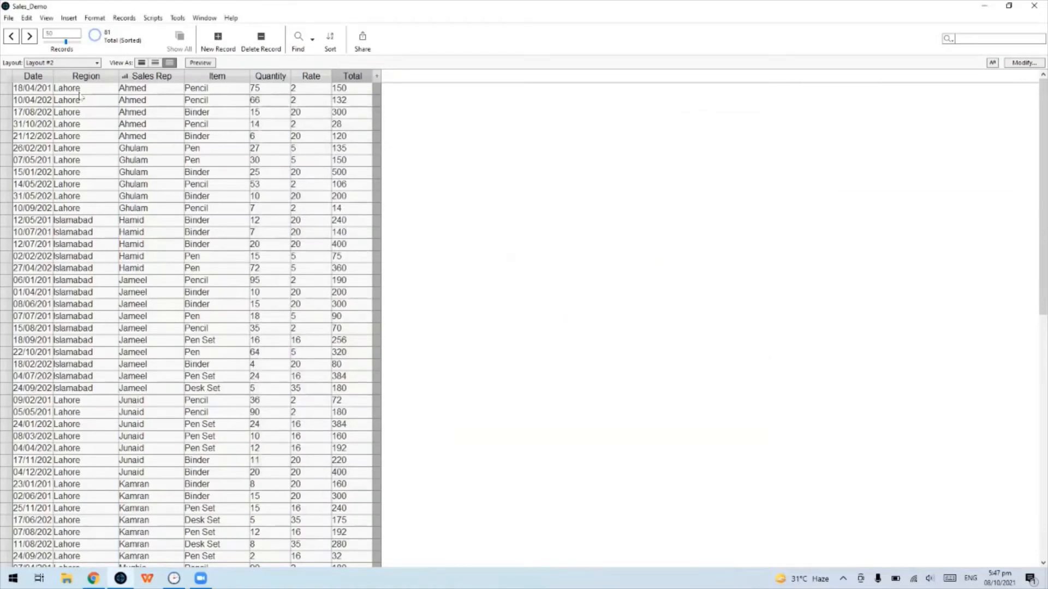
pyautogui.click(89, 64)
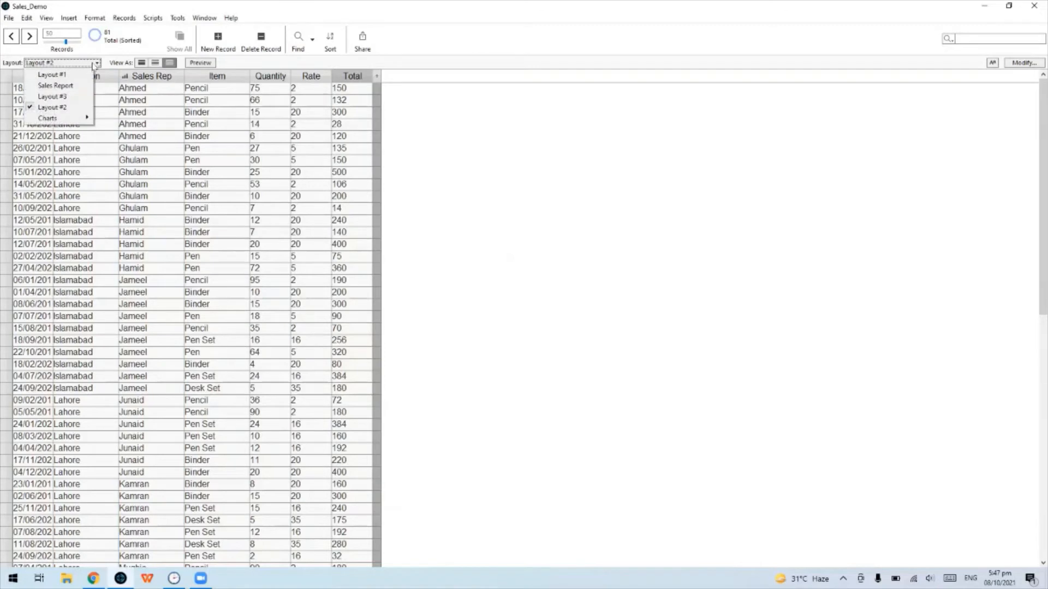
pyautogui.moveTo(79, 120)
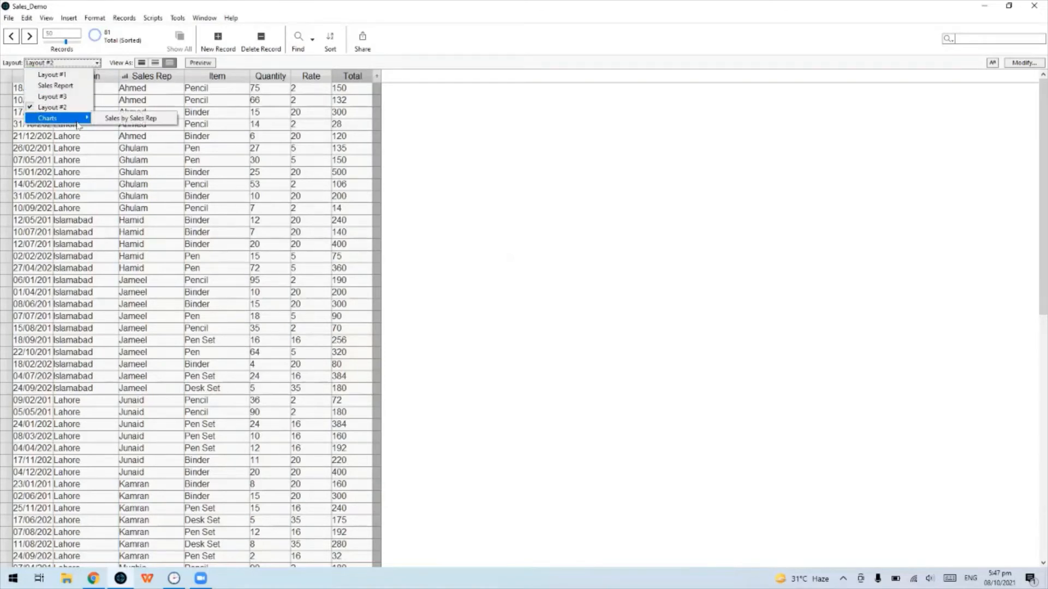
pyautogui.click(117, 120)
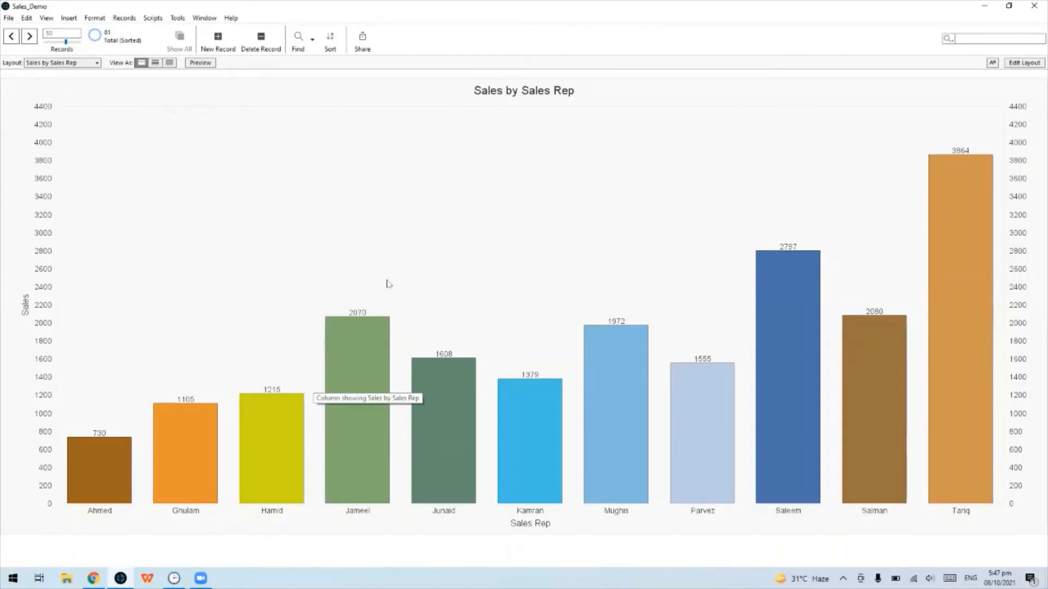
pyautogui.click(87, 64)
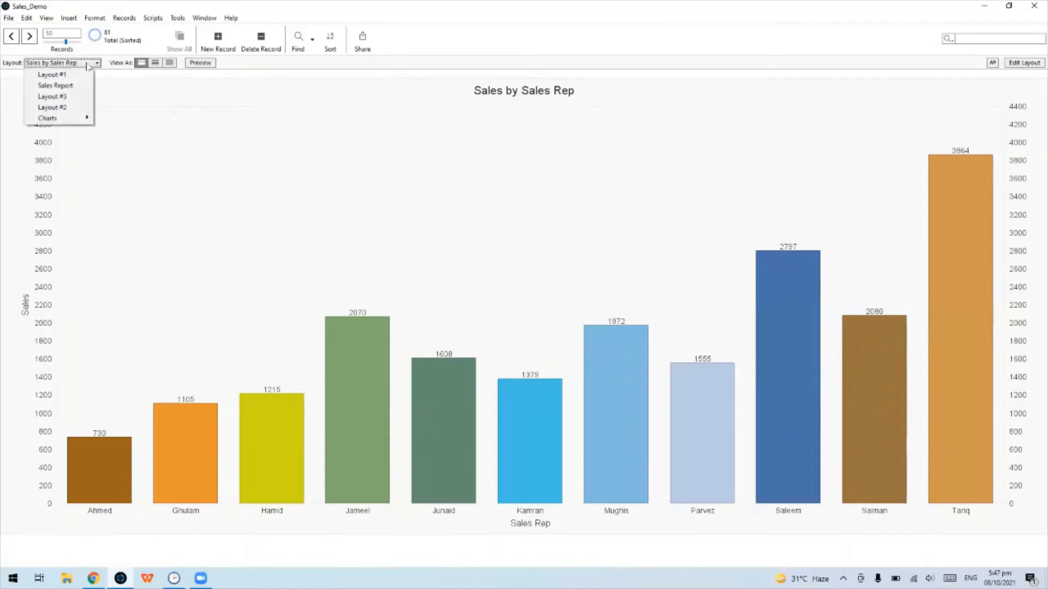
pyautogui.click(65, 108)
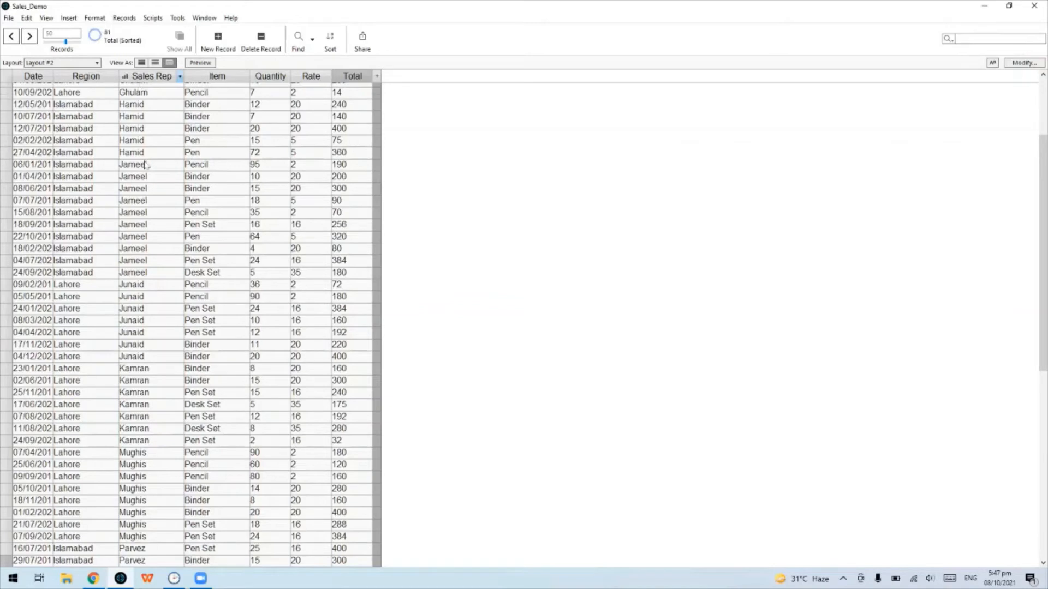
# Sort the sales records by Region in ascending order
pyautogui.scroll(3, 145, 164)
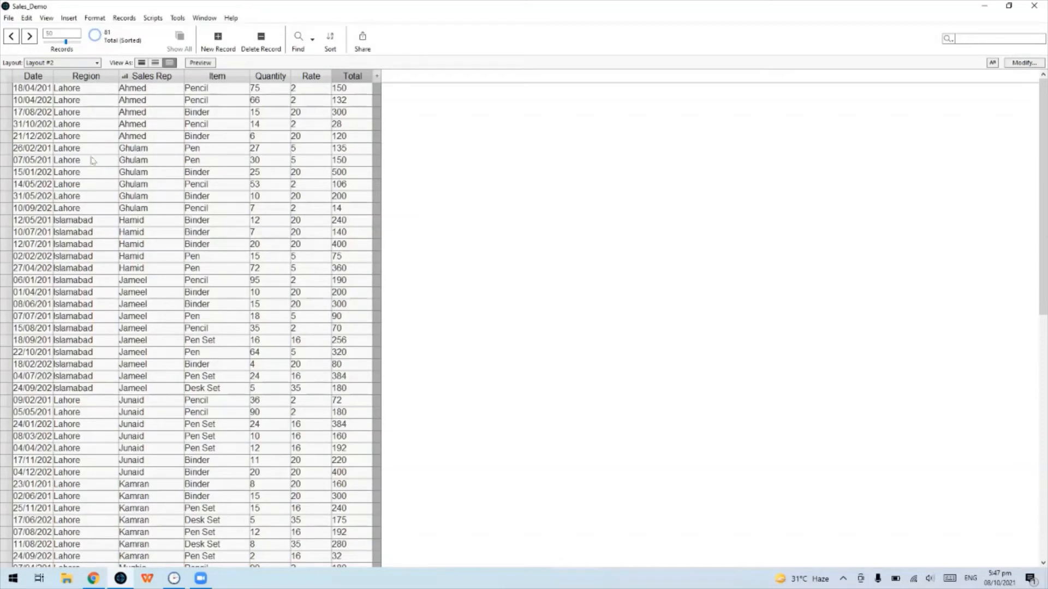
pyautogui.click(110, 82)
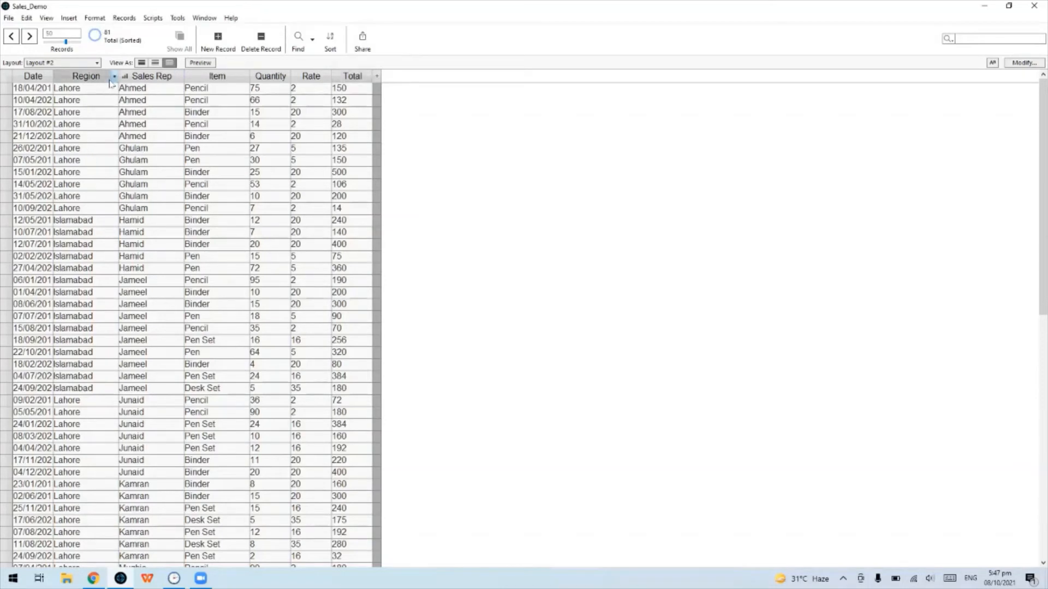
pyautogui.click(114, 78)
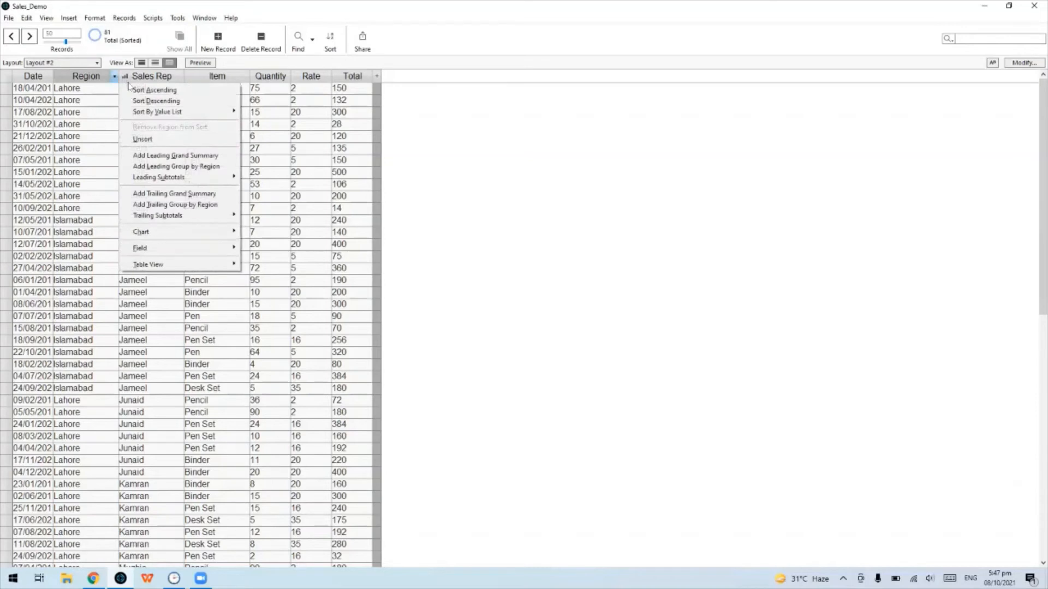
pyautogui.click(135, 90)
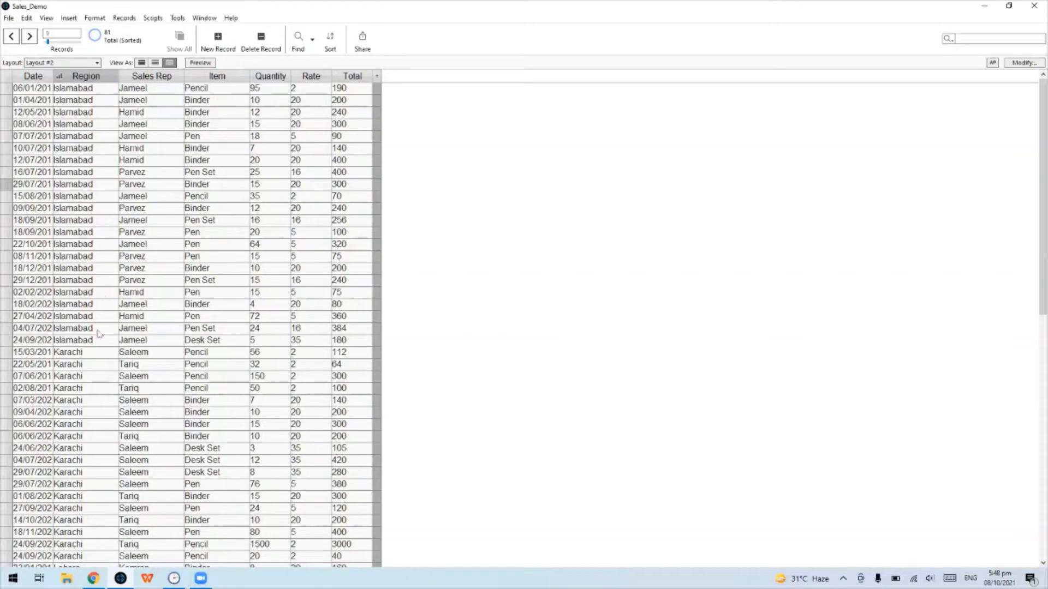
# Bring up the Total column's Chart submenu
pyautogui.scroll(-10, 99, 334)
pyautogui.scroll(6, 187, 227)
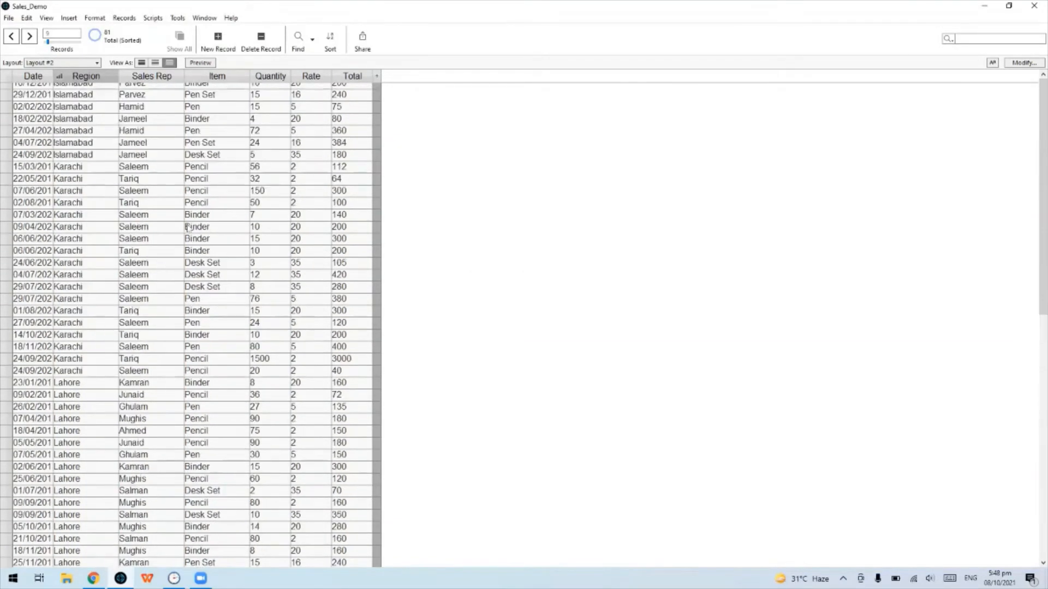
pyautogui.scroll(5, 187, 227)
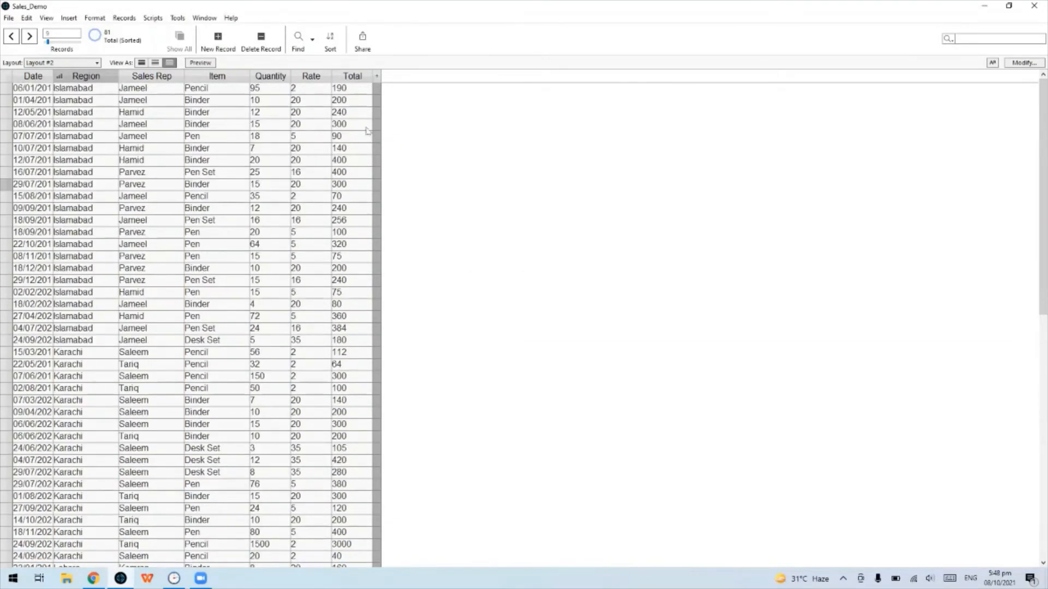
pyautogui.click(368, 78)
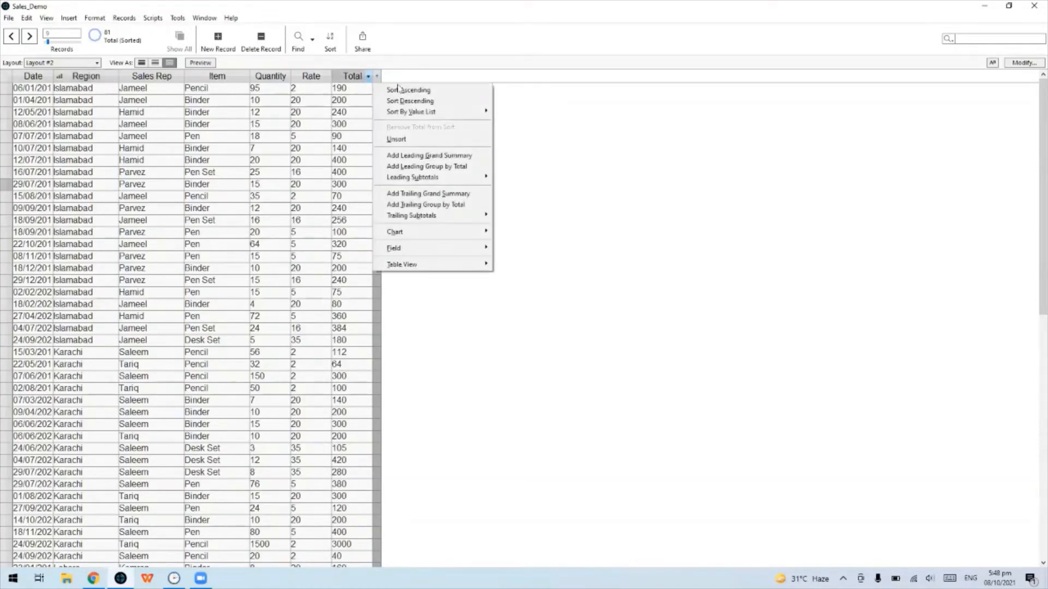
pyautogui.moveTo(435, 234)
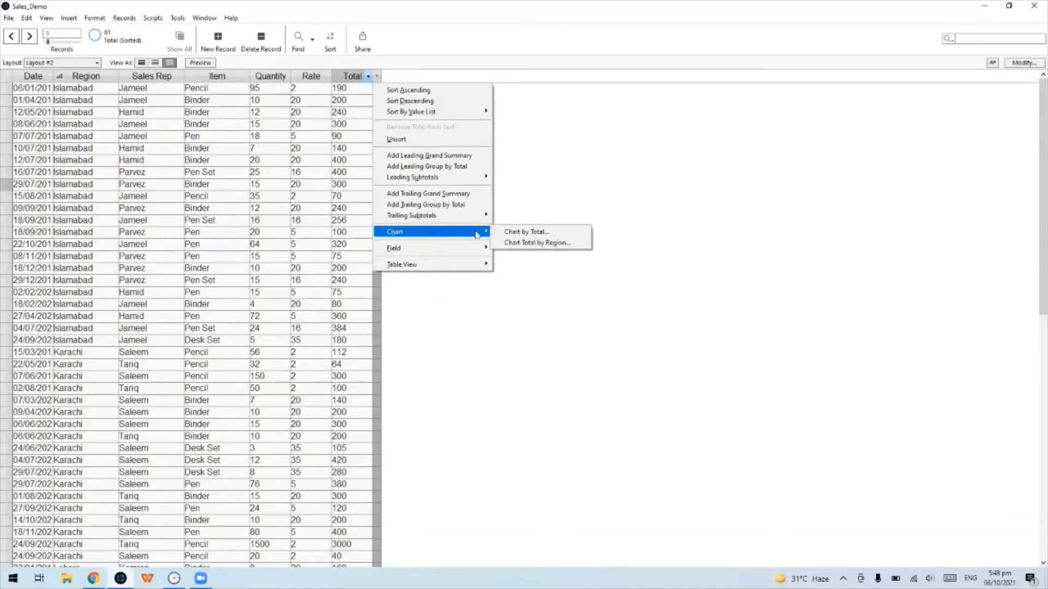
# Chart Total by Region as a pie chart with region names labelled on the slices
pyautogui.click(545, 244)
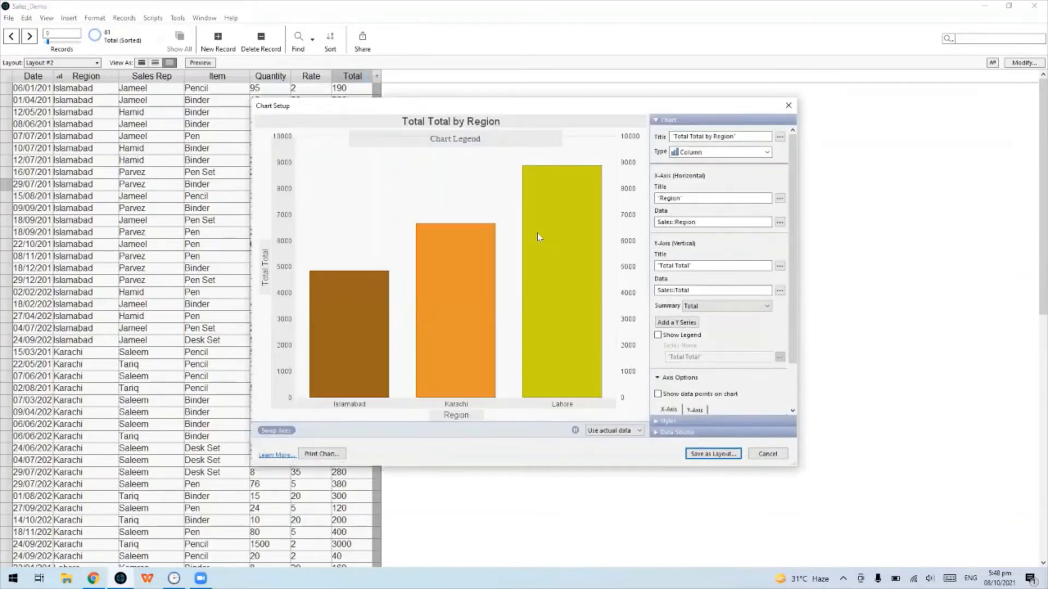
pyautogui.click(696, 154)
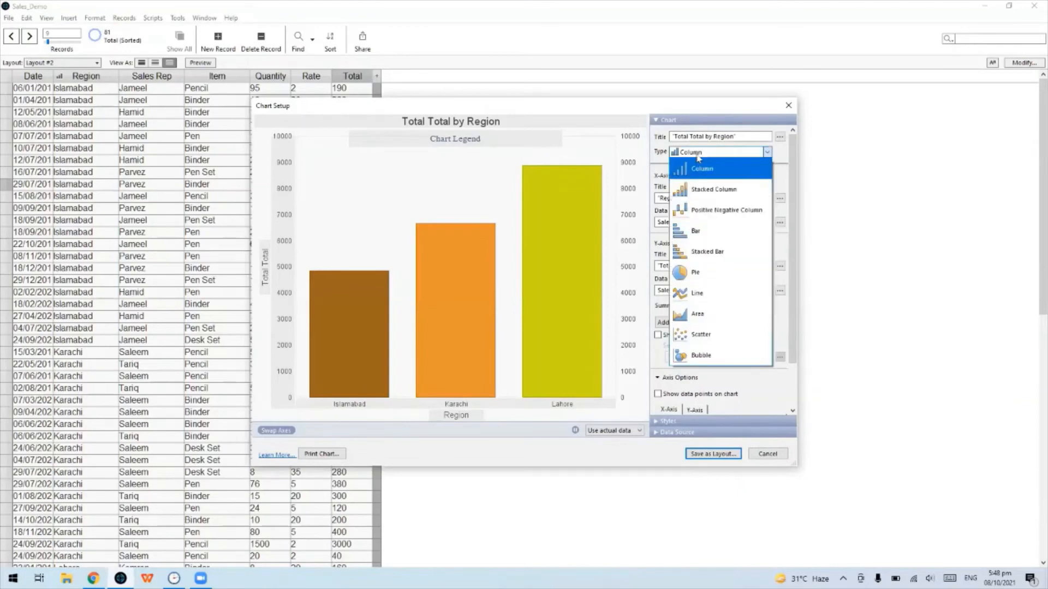
pyautogui.click(737, 273)
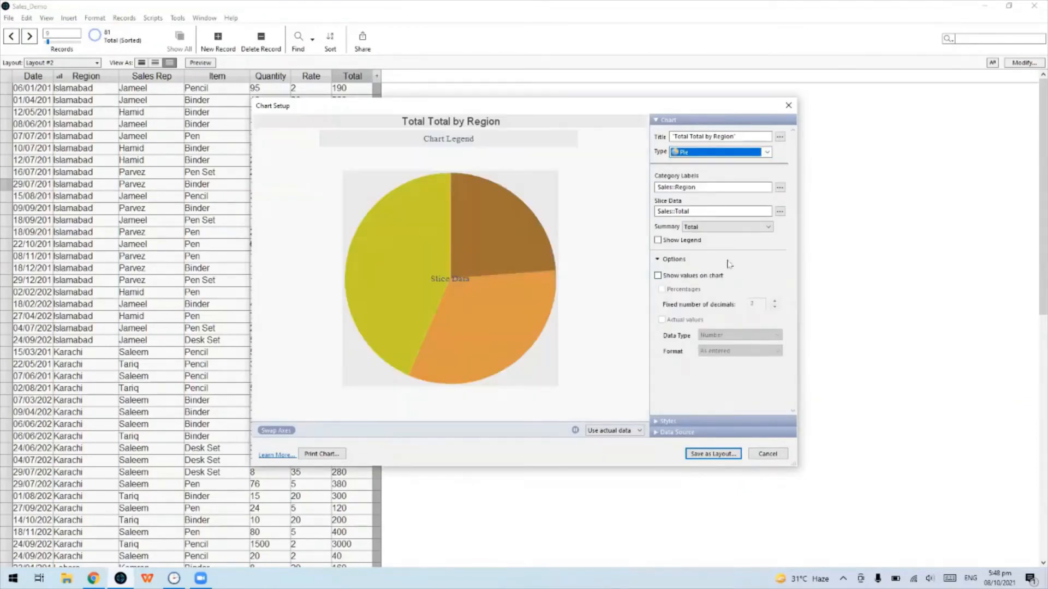
pyautogui.click(676, 277)
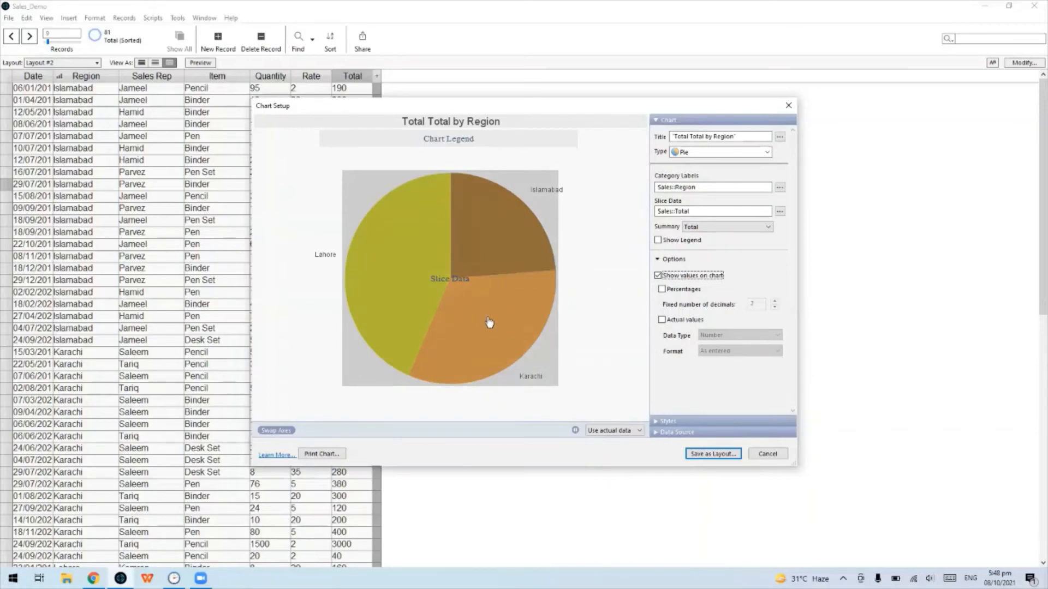
# Show slice percentages and change the chart title from 'Total Total by Region' to 'Sales by Region'
pyautogui.click(663, 291)
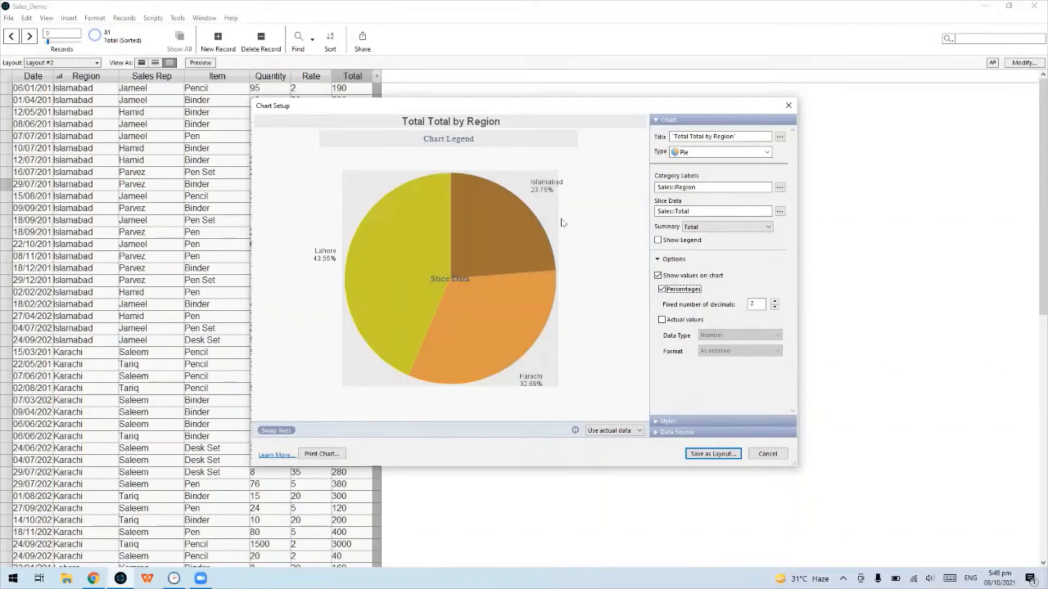
pyautogui.moveTo(704, 136); pyautogui.dragTo(673, 136)
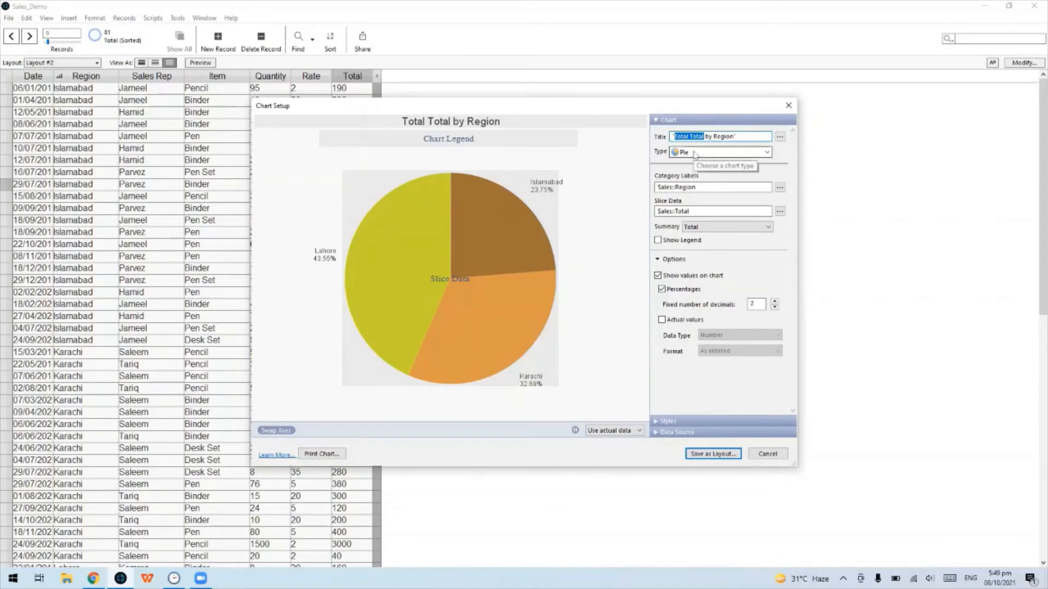
pyautogui.press('BackSpace')
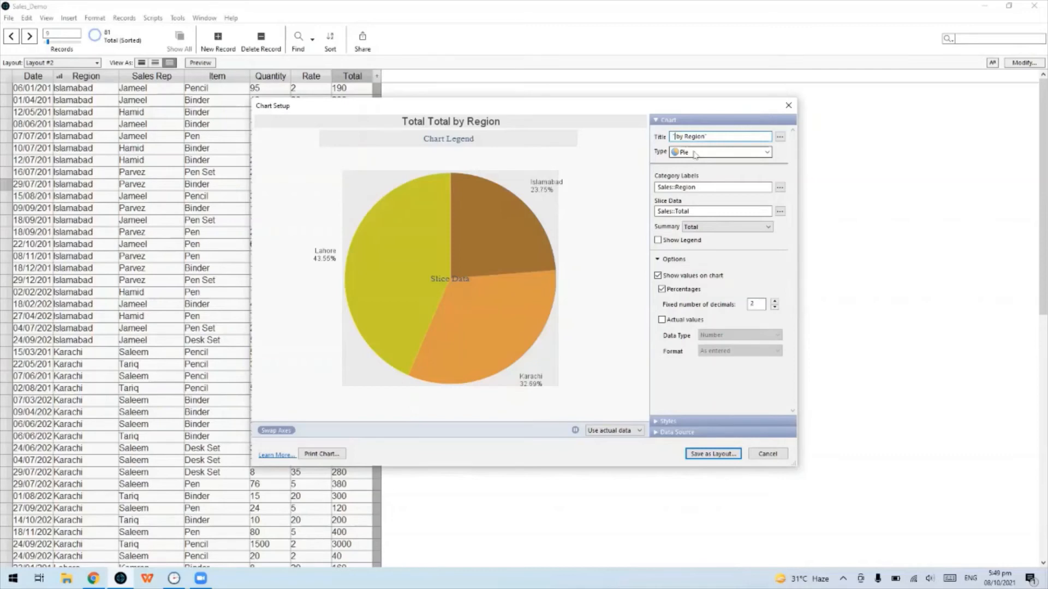
pyautogui.write('Sales')
pyautogui.click(731, 136)
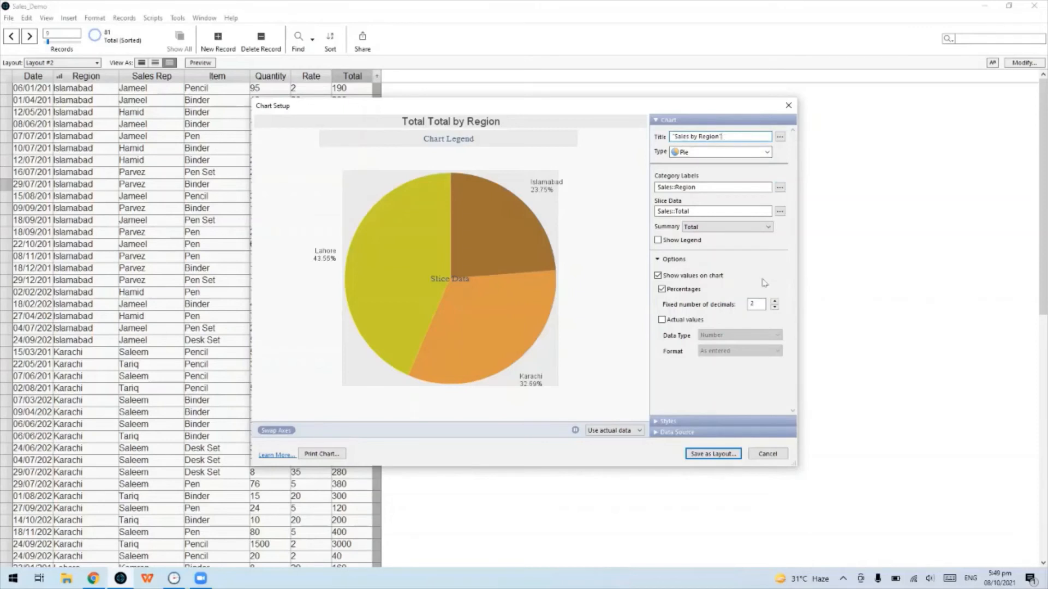
pyautogui.press('Tab')
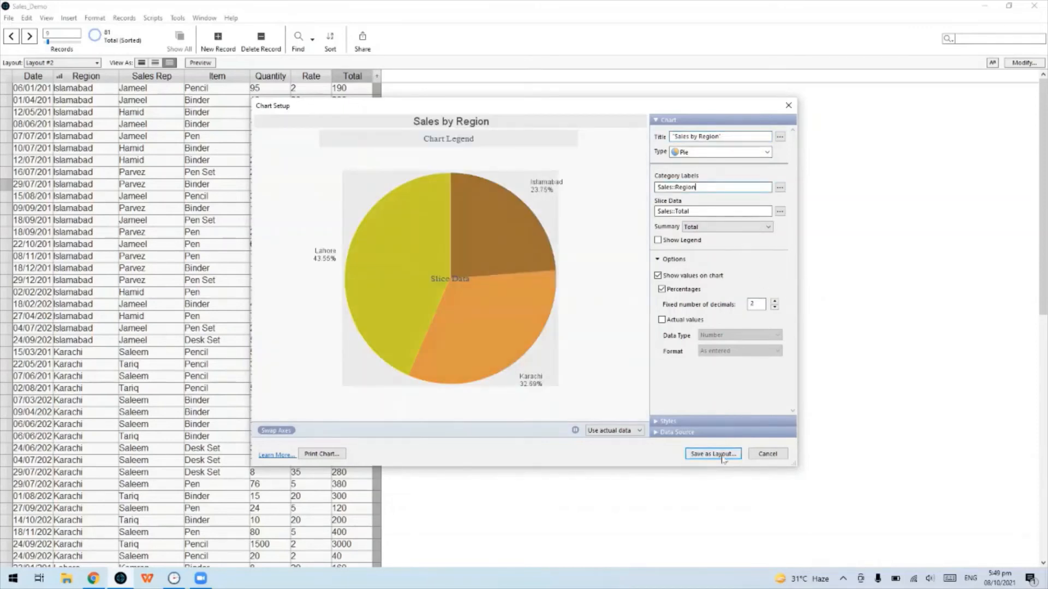
pyautogui.click(722, 457)
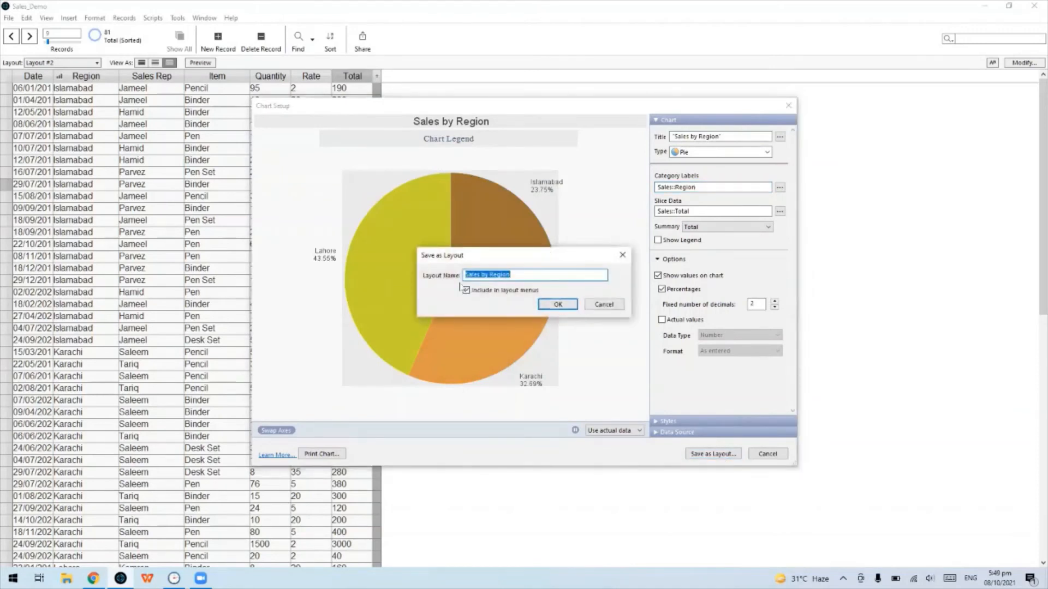
pyautogui.click(561, 306)
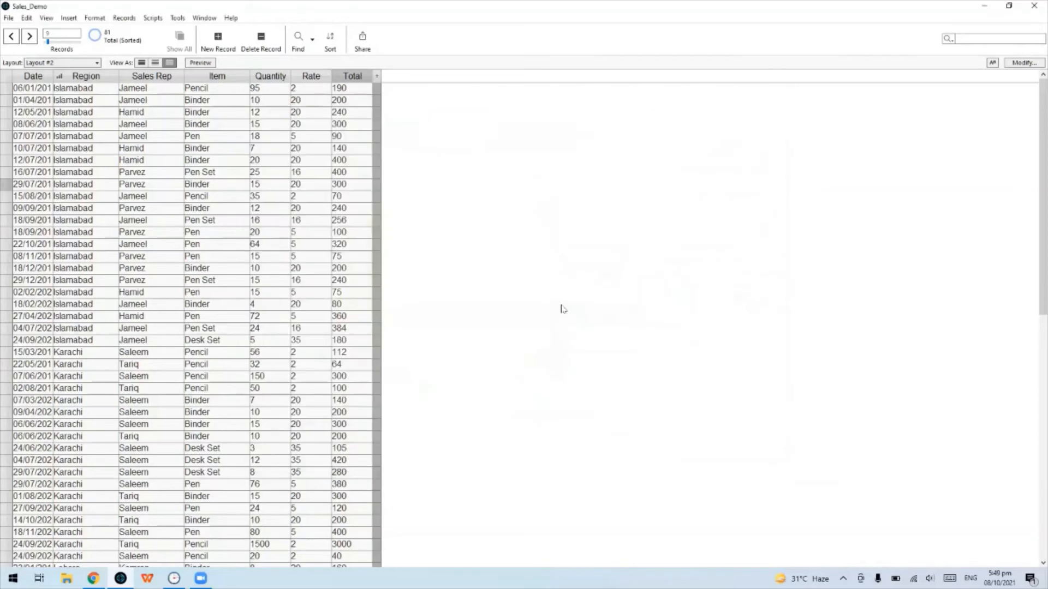
pyautogui.click(62, 62)
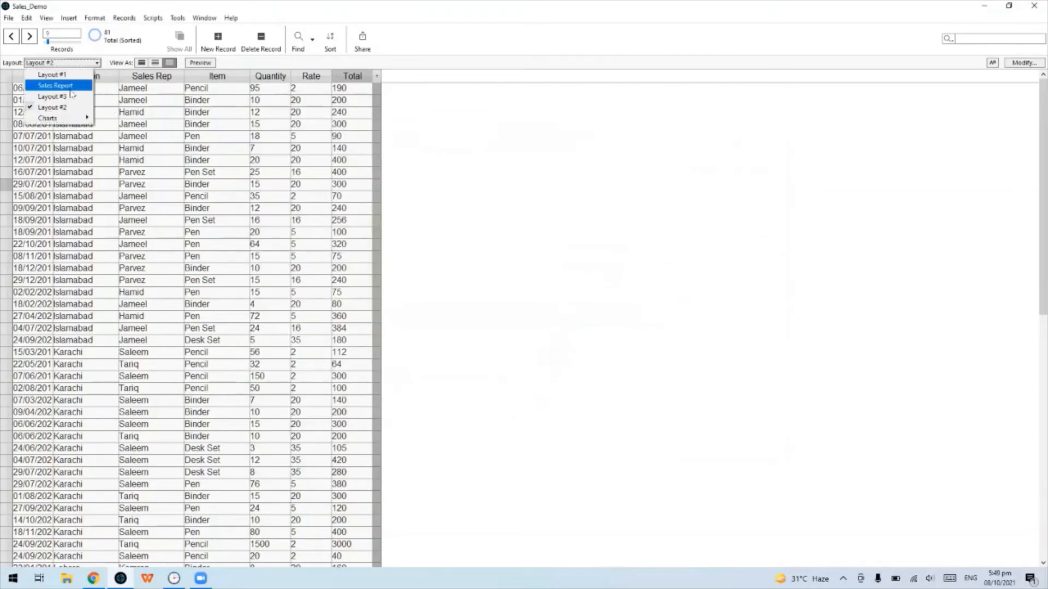
pyautogui.moveTo(71, 122)
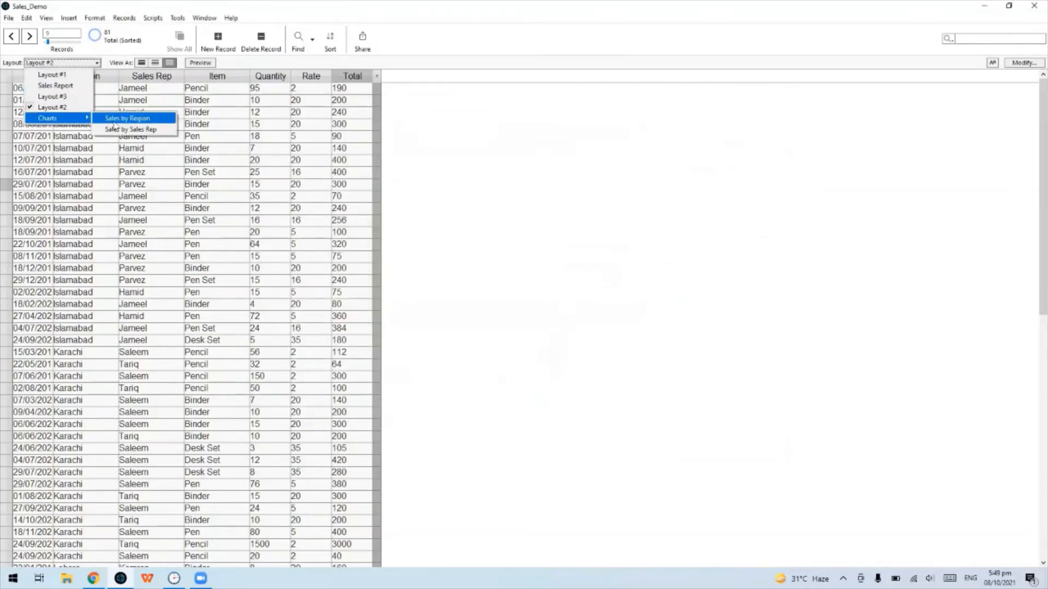
pyautogui.click(116, 120)
pyautogui.moveTo(552, 380)
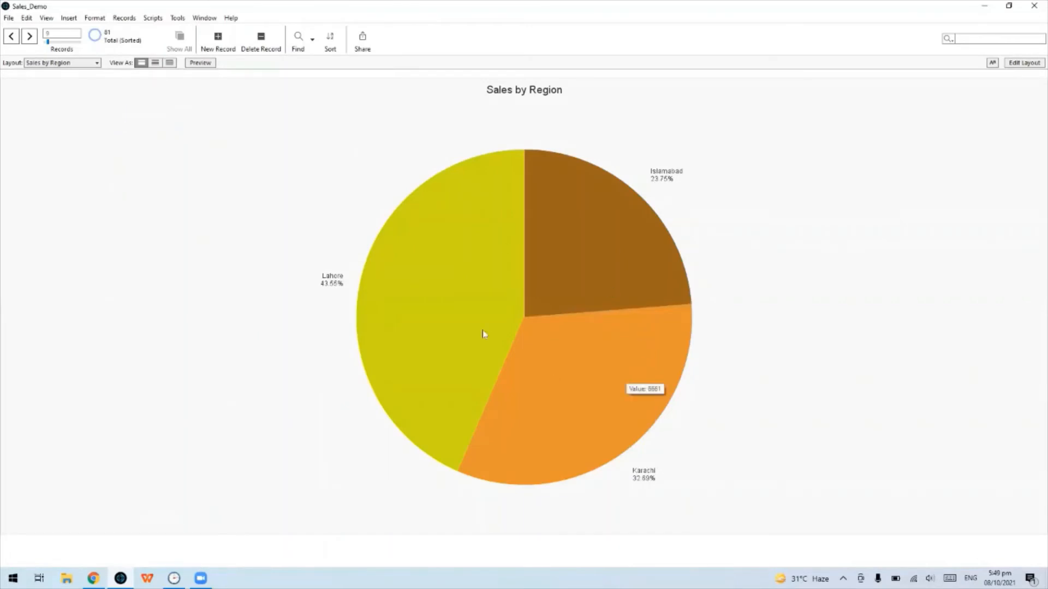
pyautogui.click(55, 63)
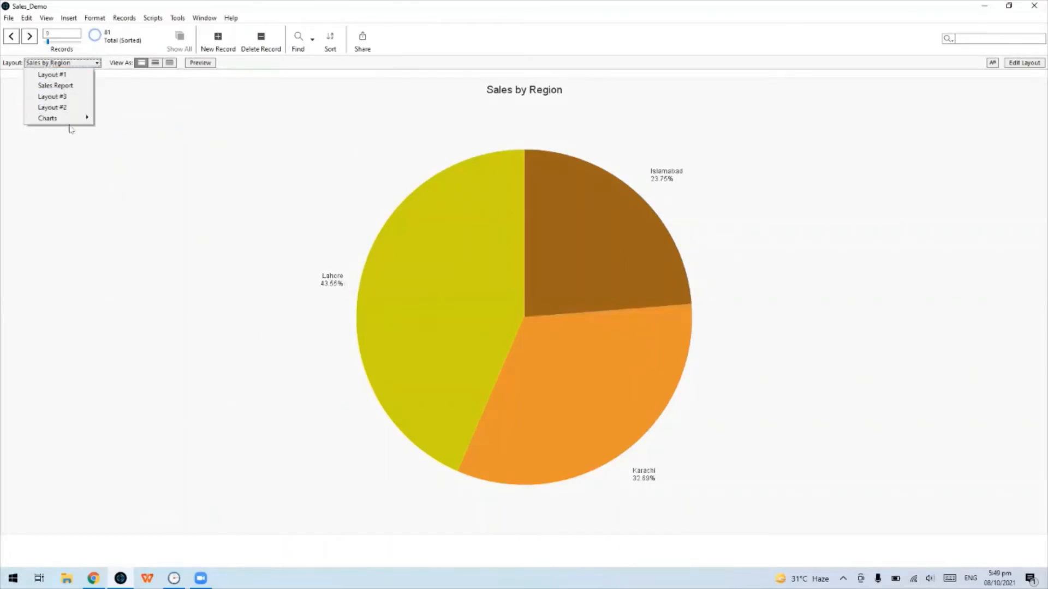
pyautogui.moveTo(70, 119)
pyautogui.click(115, 129)
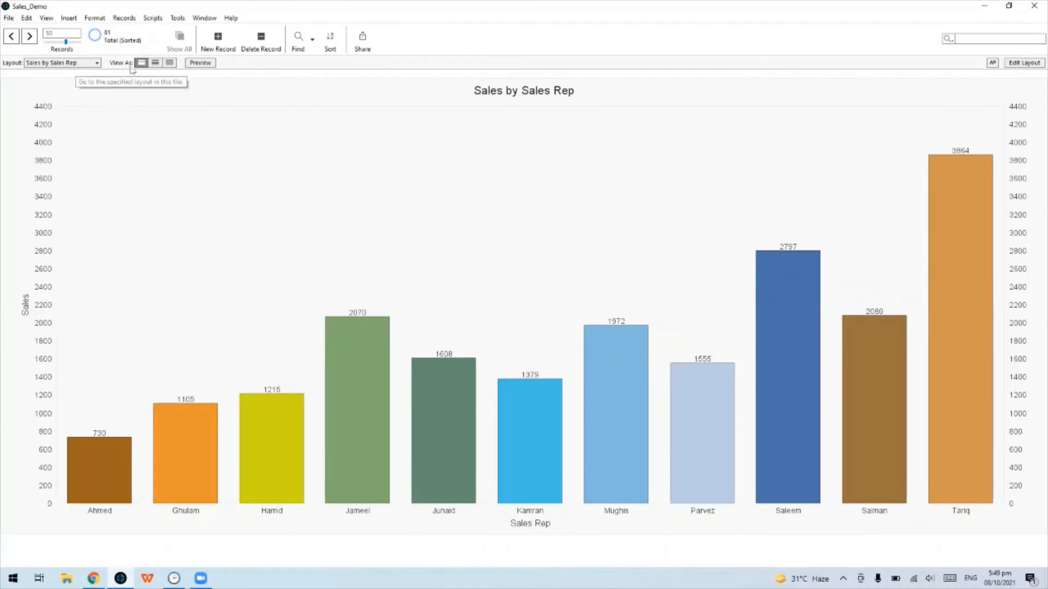
# Enter Layout mode on Sales by Sales Rep, move the chart down about 30 px, and select the Button Bar tool
pyautogui.click(1016, 64)
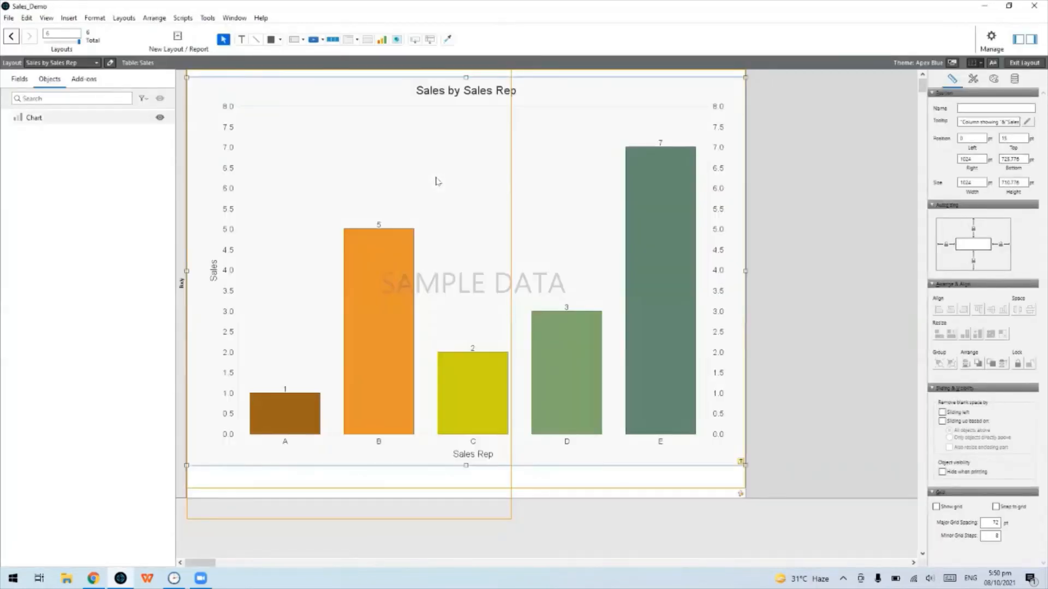
pyautogui.moveTo(437, 182); pyautogui.dragTo(434, 215)
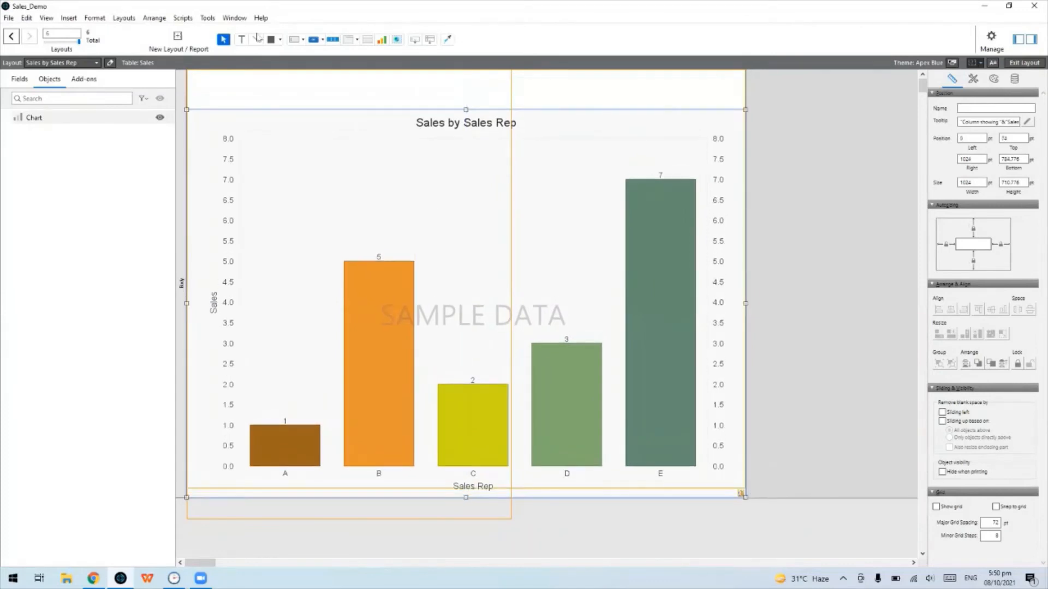
pyautogui.click(329, 43)
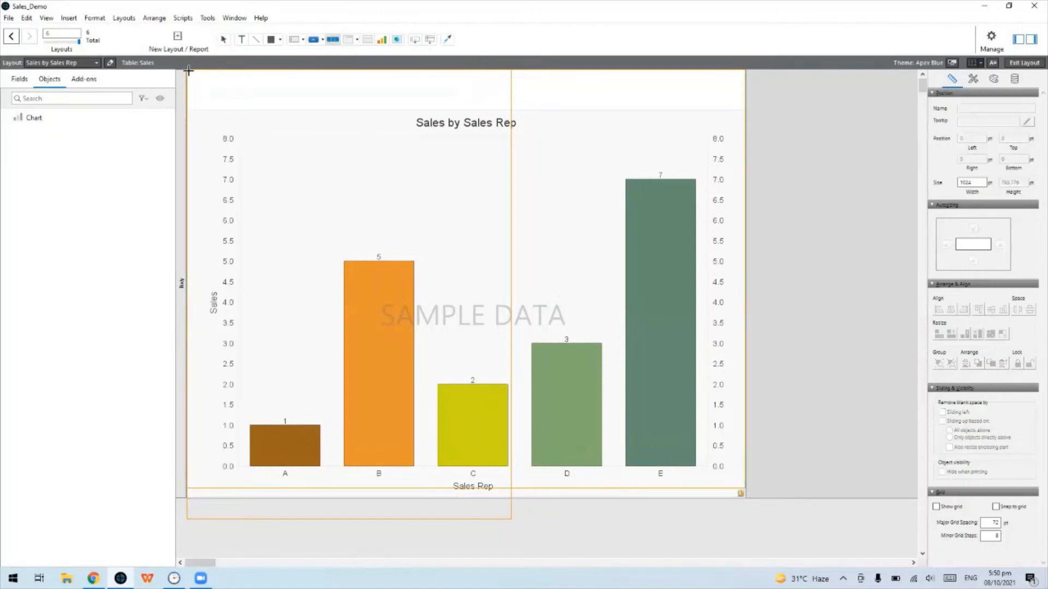
# Draw a three-segment button bar across the top, with the first segment labelled 'Sales by Sales Rep'
pyautogui.moveTo(188, 70); pyautogui.dragTo(746, 109)
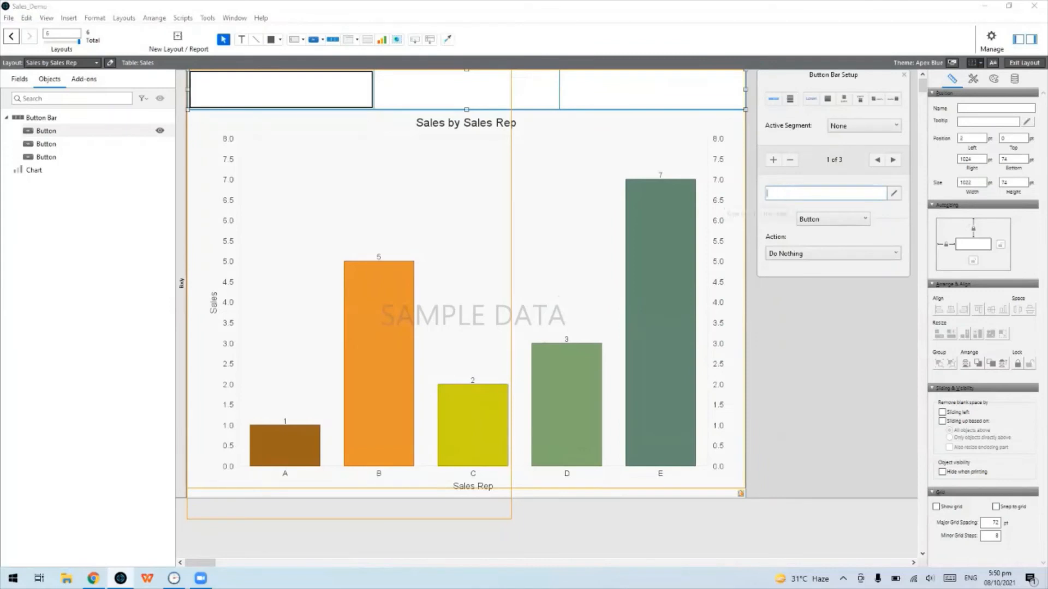
pyautogui.write('Sales by Sales Rep')
pyautogui.click(840, 129)
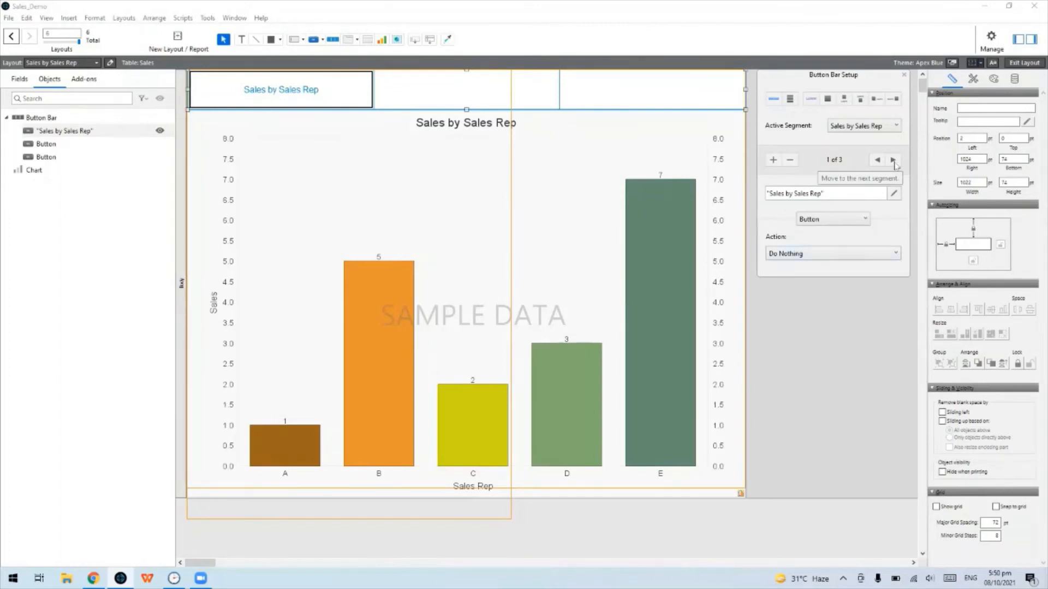
pyautogui.click(893, 161)
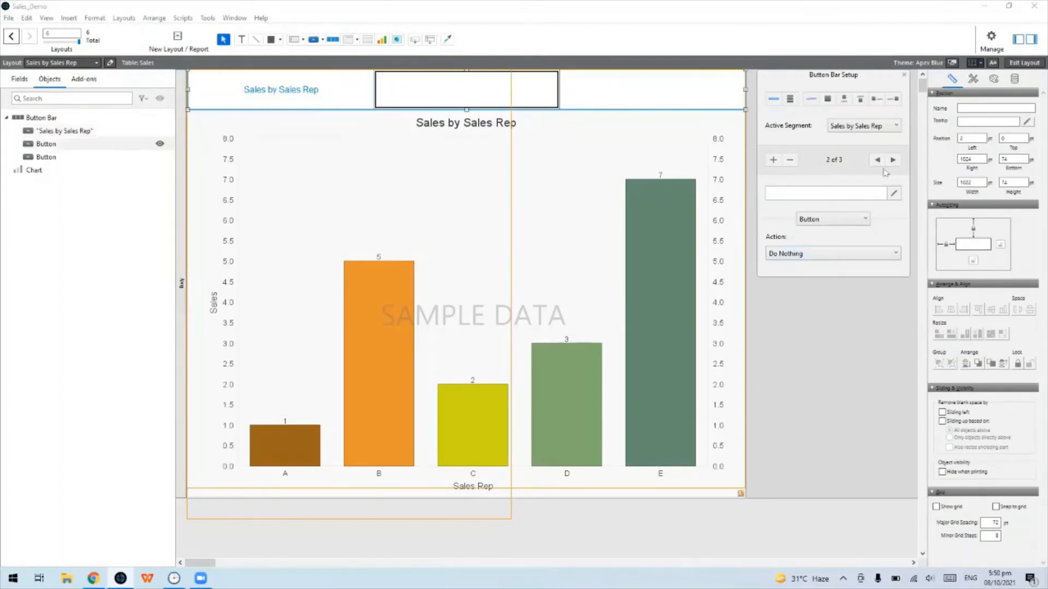
pyautogui.click(816, 189)
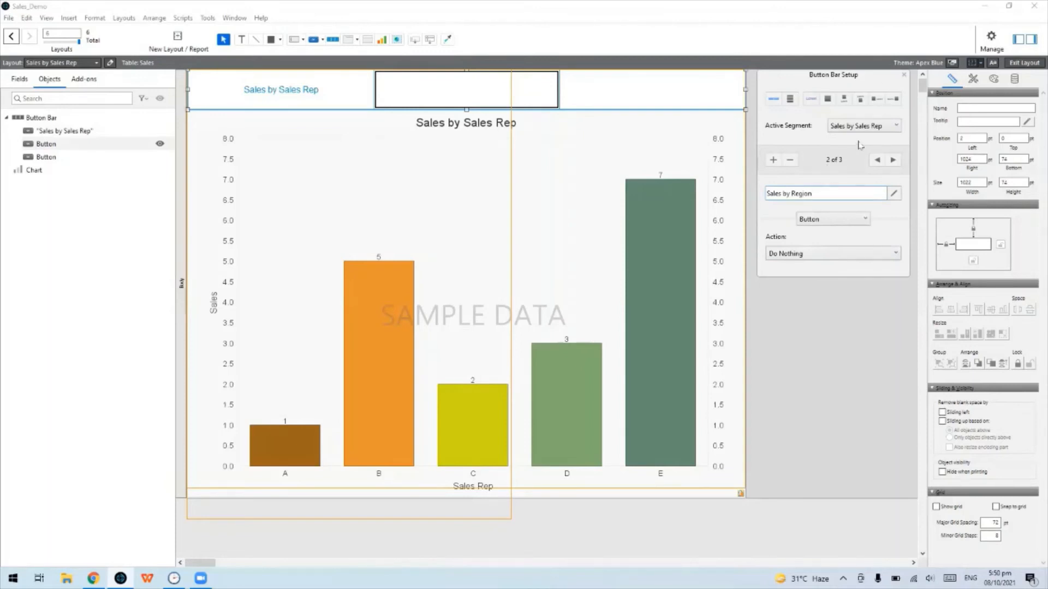
# Give the second segment a single-step Go to Layout ['Sales by Region'] action, then move to segment three
pyautogui.click(839, 257)
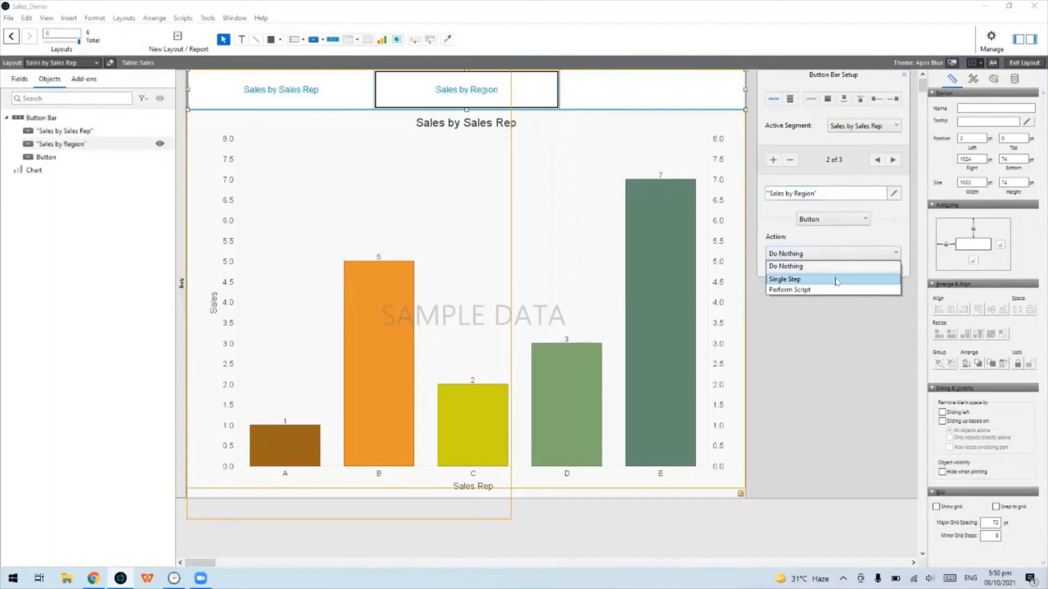
pyautogui.click(838, 276)
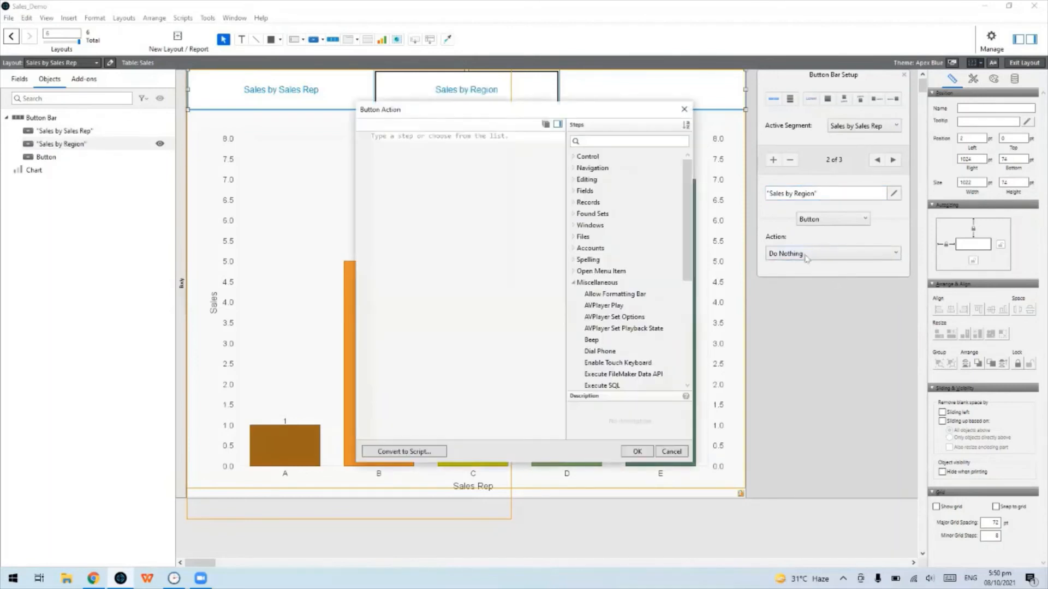
pyautogui.click(603, 169)
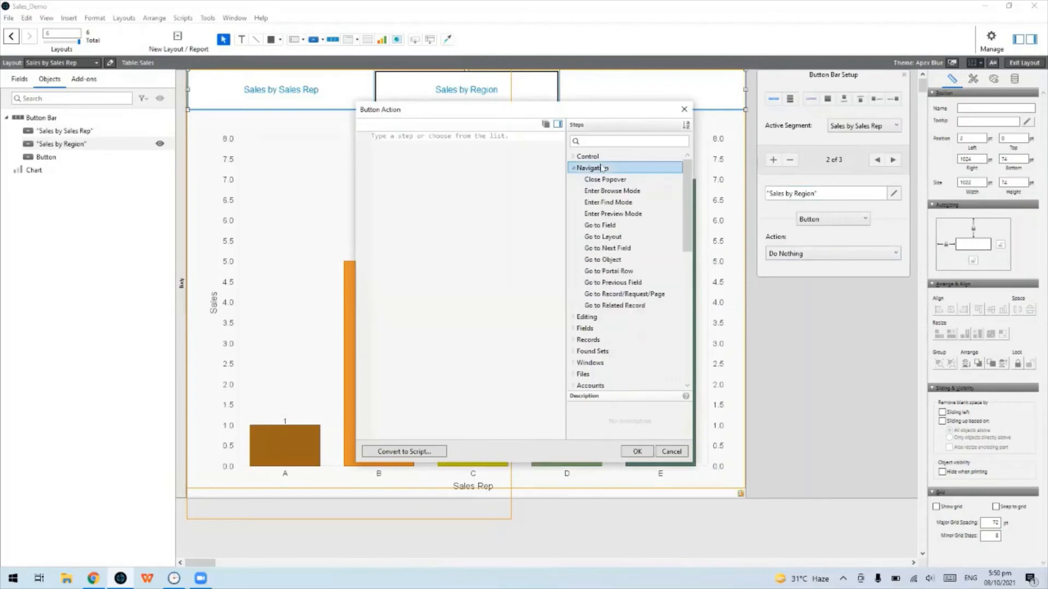
pyautogui.click(619, 237)
pyautogui.doubleClick(619, 236)
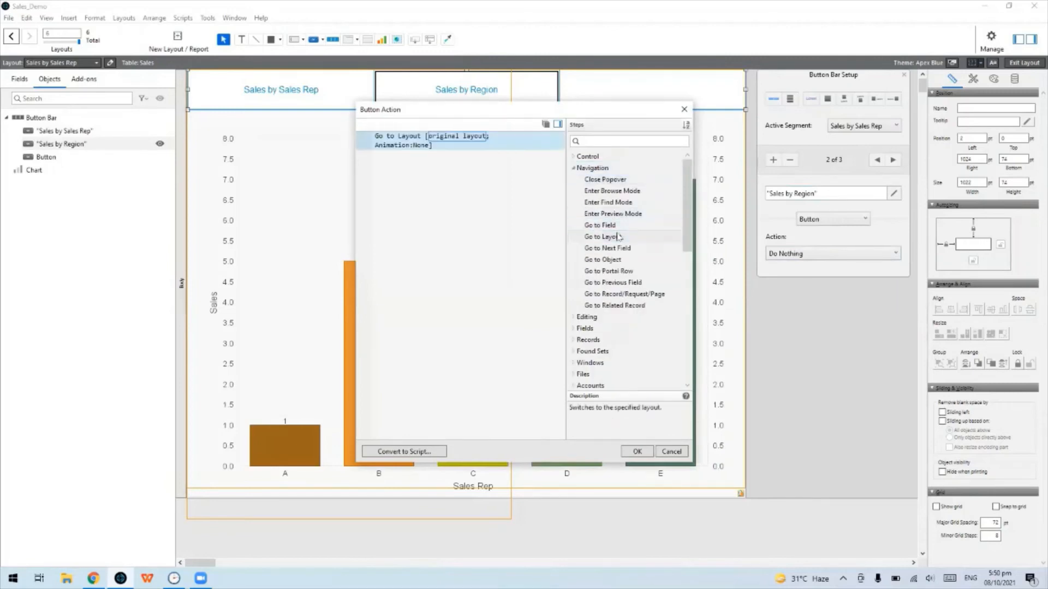
pyautogui.click(443, 139)
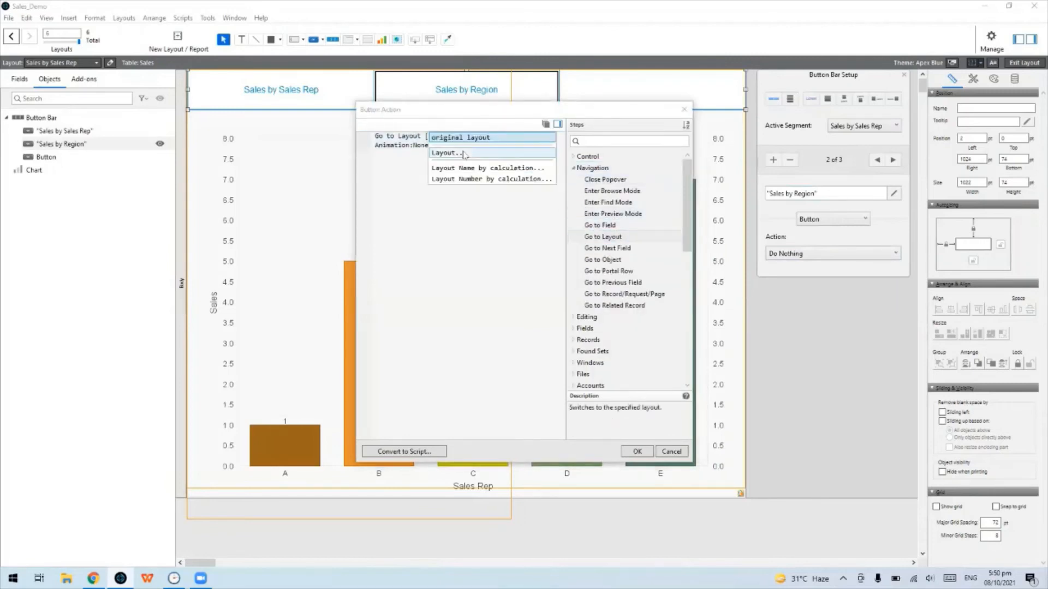
pyautogui.click(449, 153)
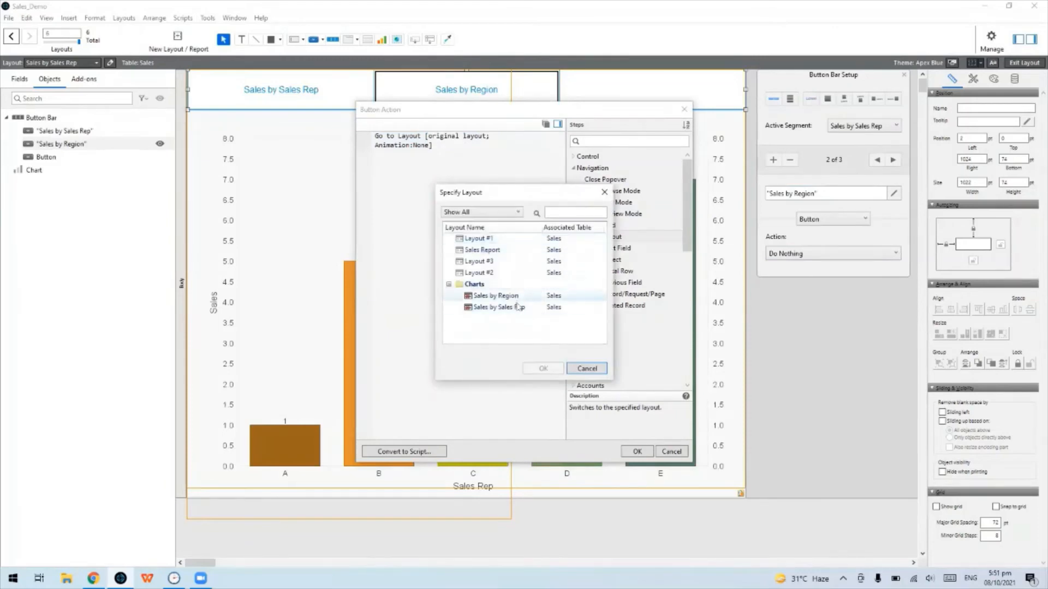
pyautogui.click(519, 295)
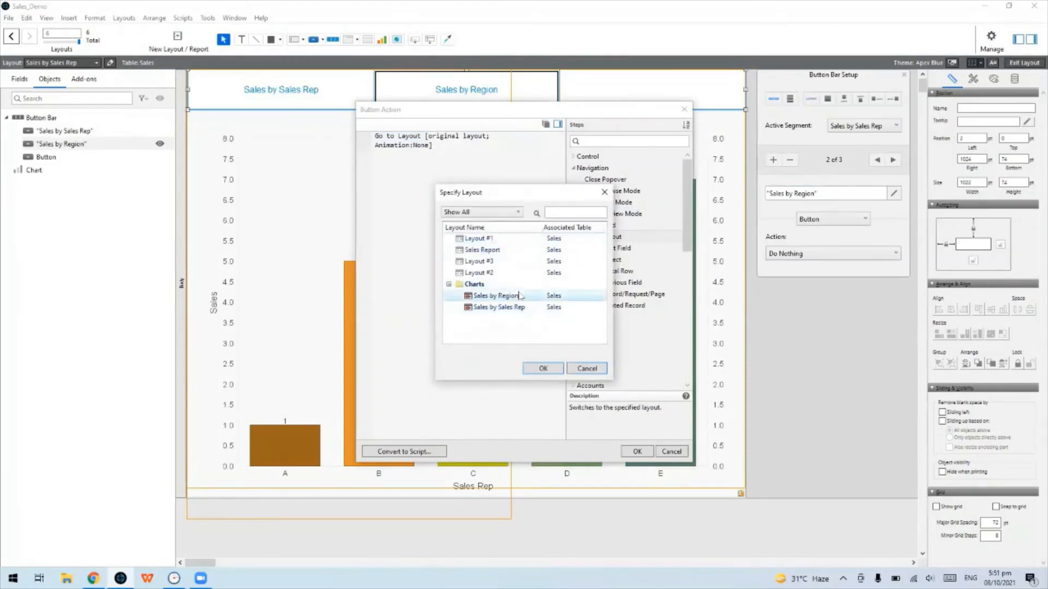
pyautogui.click(543, 368)
pyautogui.click(636, 451)
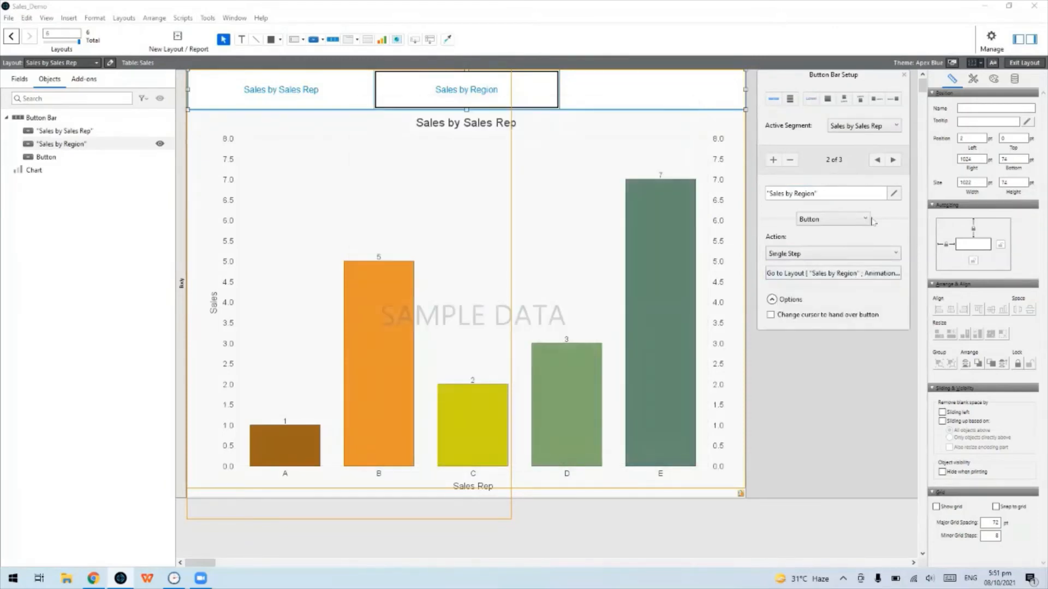
pyautogui.click(893, 160)
pyautogui.click(798, 189)
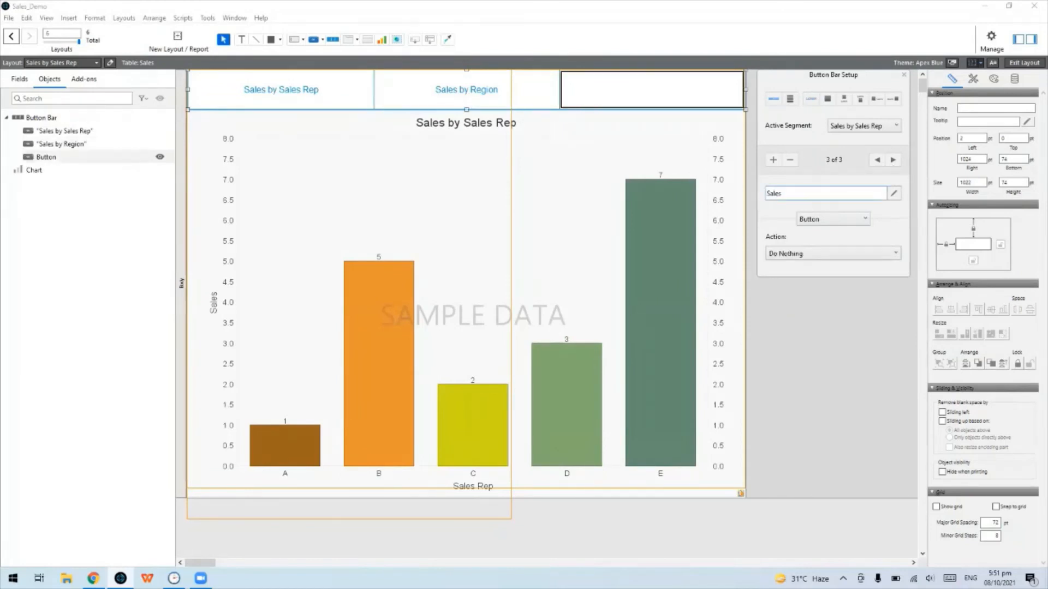
# Label the third segment 'Sales', give it Go to Layout [Layout #1], and close Button Bar Setup
pyautogui.click(819, 254)
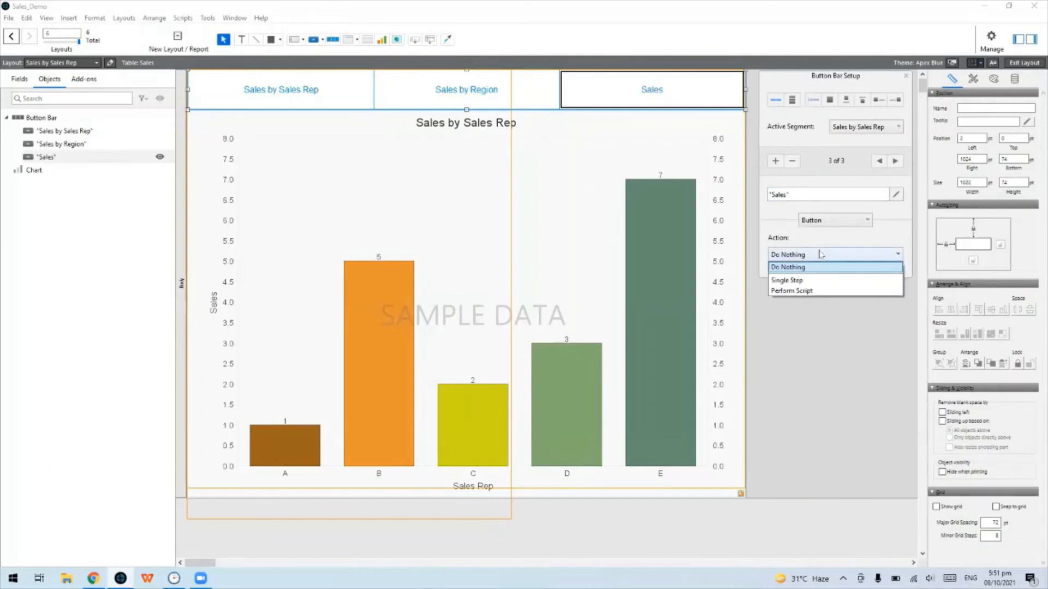
pyautogui.click(813, 280)
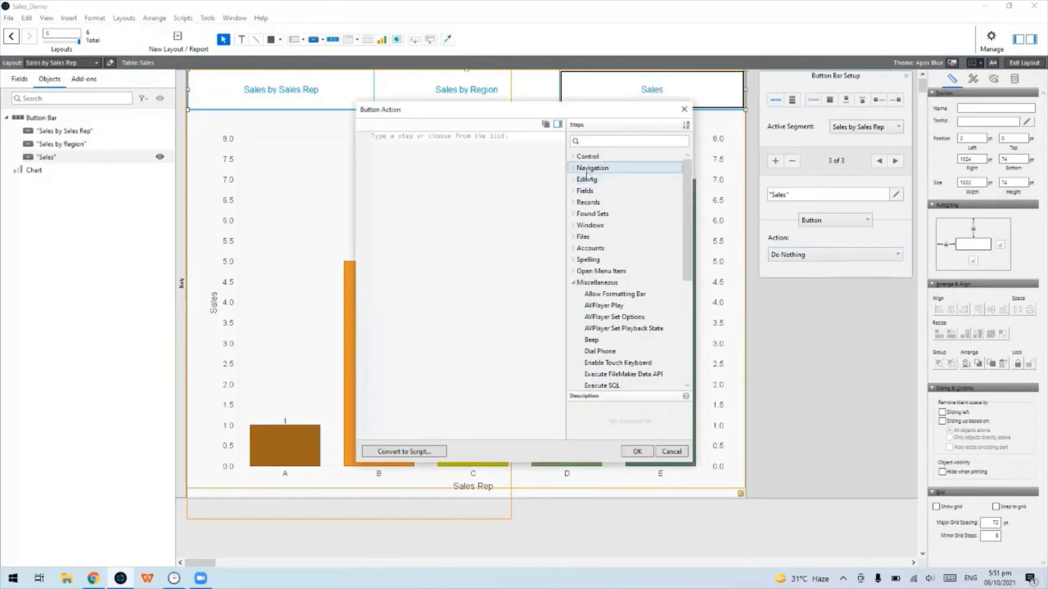
pyautogui.click(586, 169)
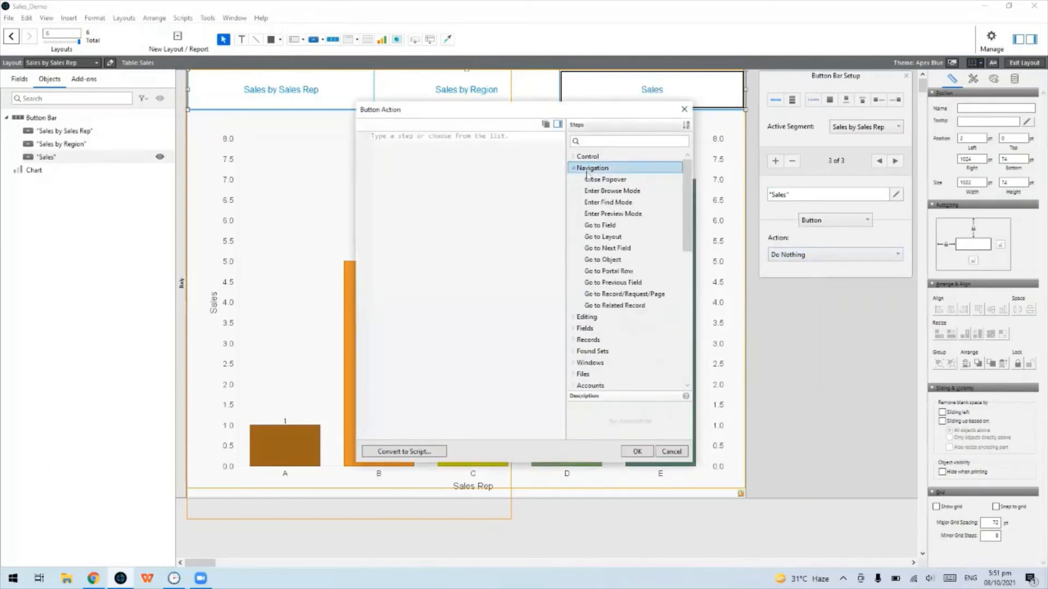
pyautogui.doubleClick(611, 239)
pyautogui.click(437, 137)
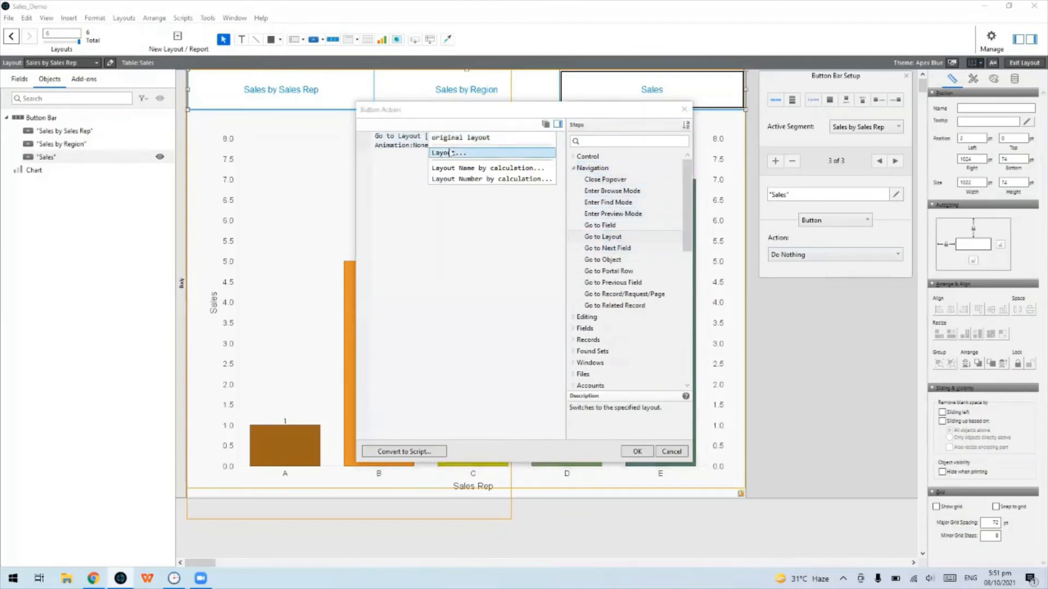
pyautogui.click(450, 153)
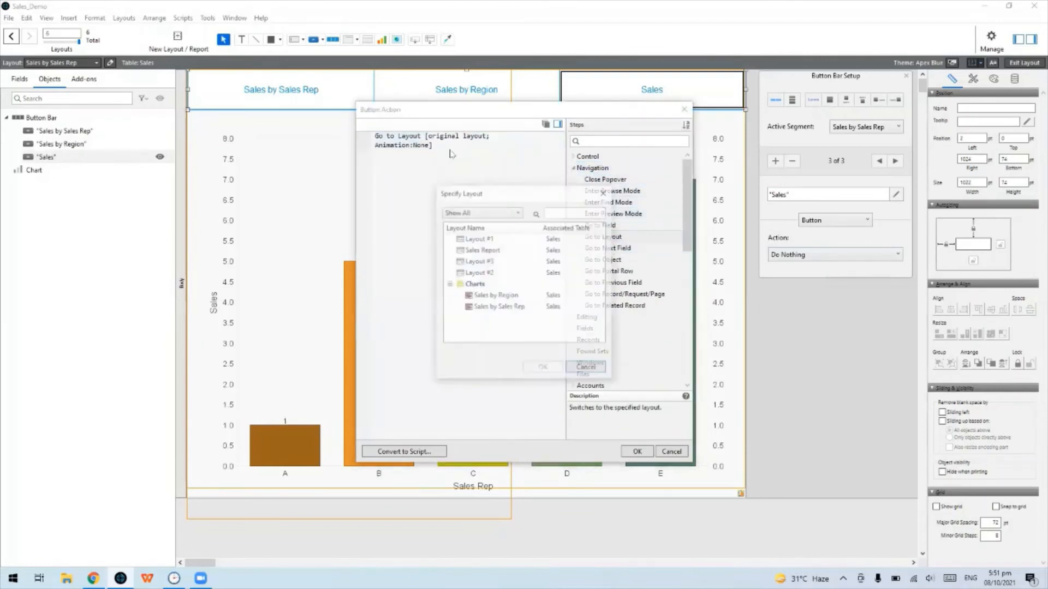
pyautogui.doubleClick(498, 241)
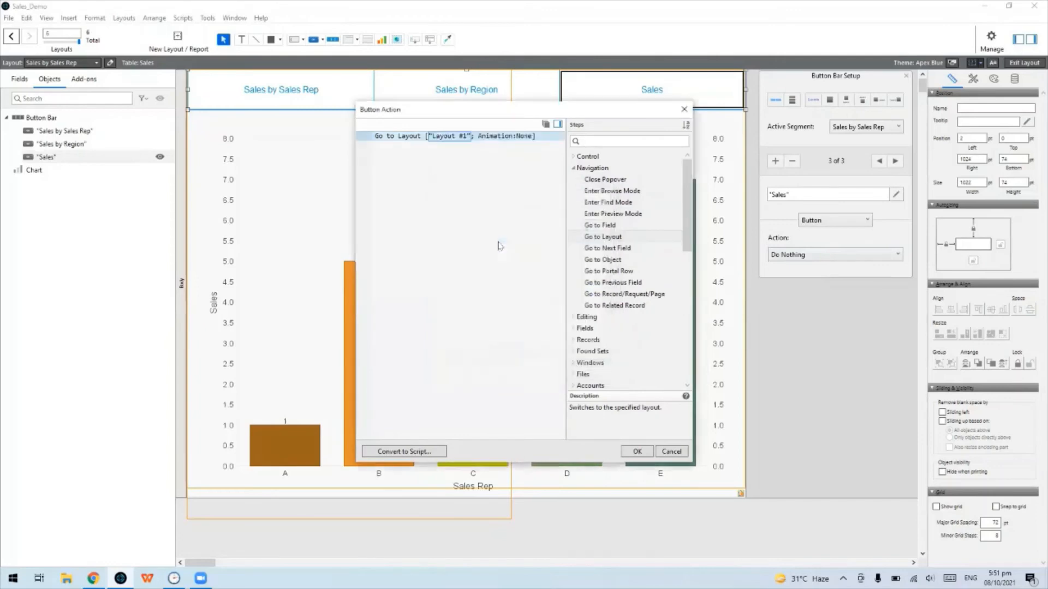
pyautogui.click(636, 452)
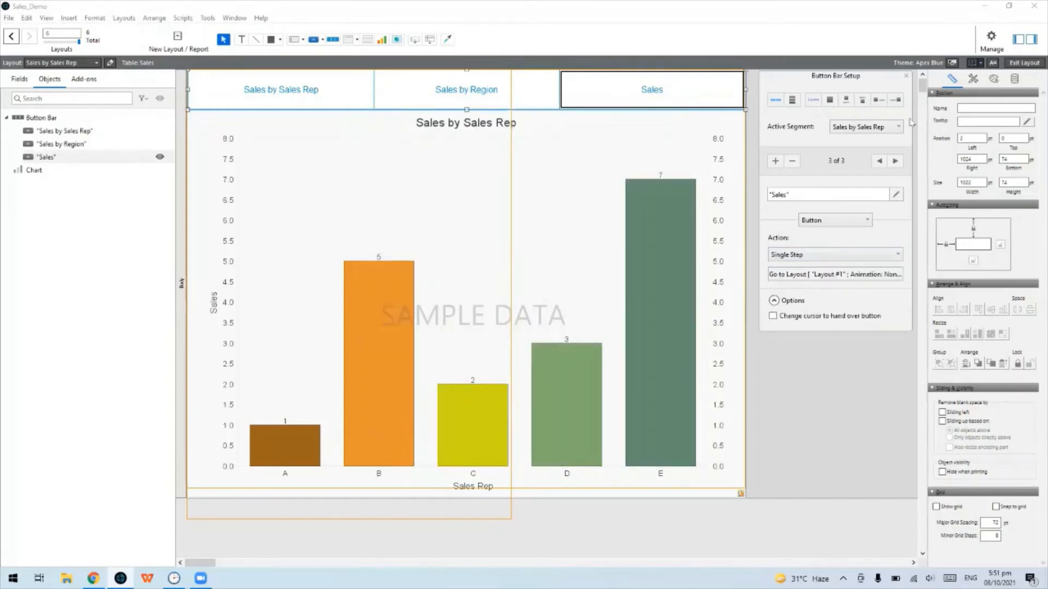
pyautogui.click(906, 76)
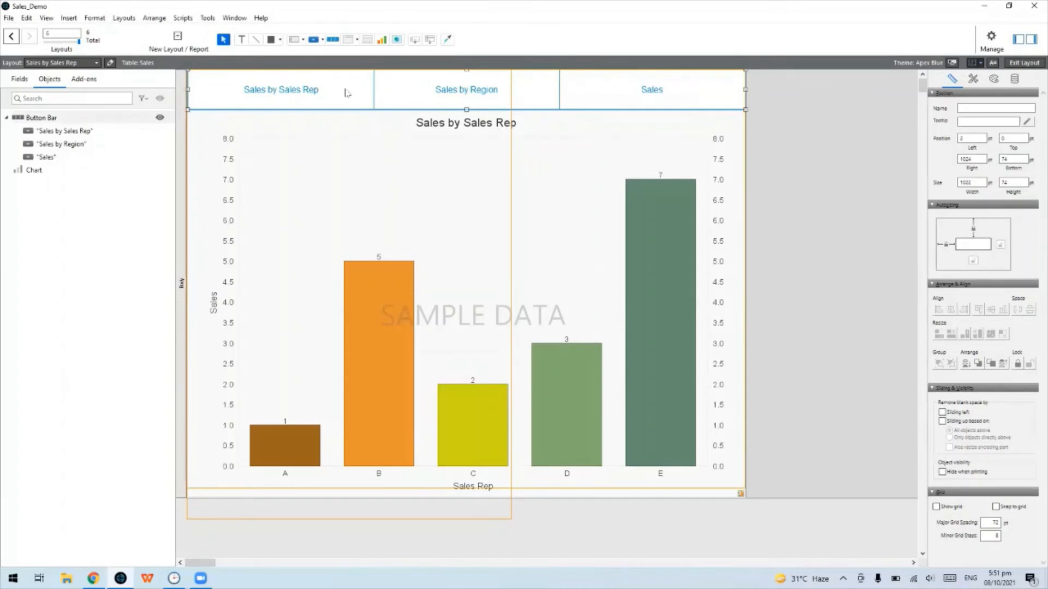
# Switch to the Sales by Region layout, move the pie chart down, and paste the button bar in the header
pyautogui.click(96, 62)
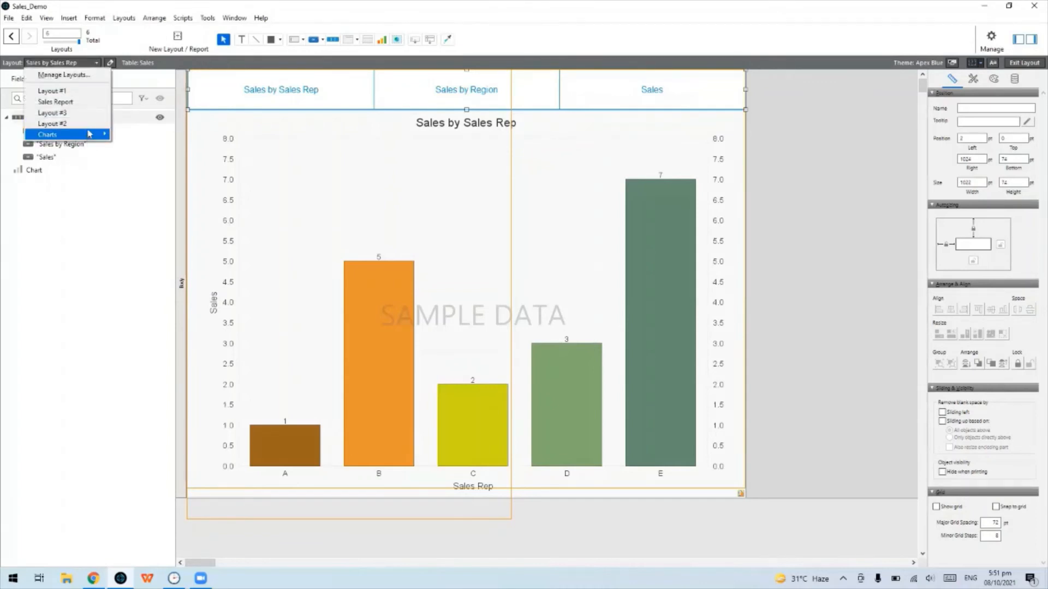
pyautogui.moveTo(96, 134)
pyautogui.click(128, 136)
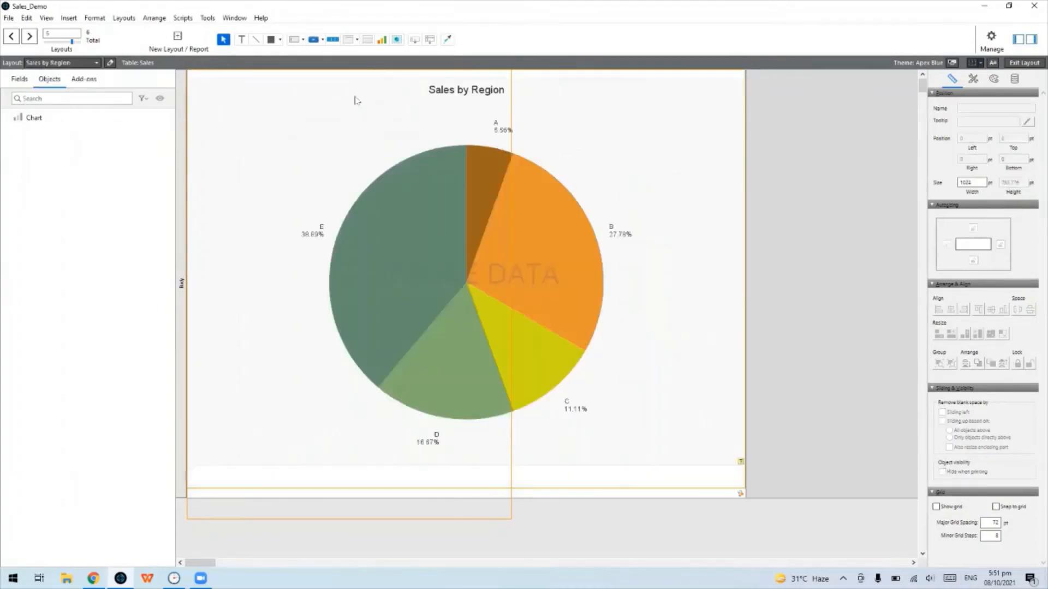
pyautogui.click(398, 155)
pyautogui.moveTo(399, 155); pyautogui.dragTo(398, 178)
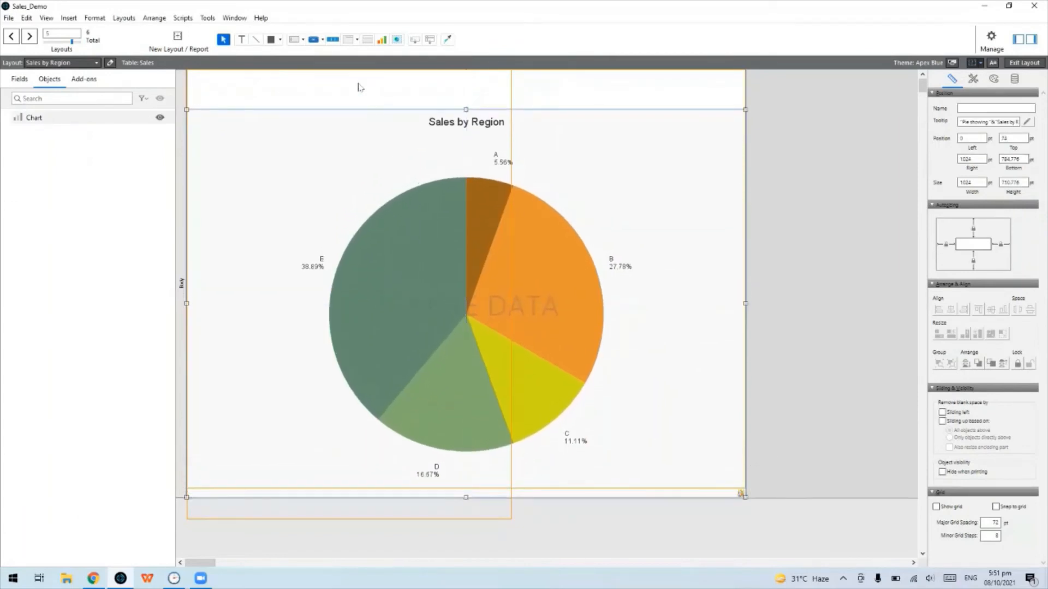
pyautogui.click(307, 75)
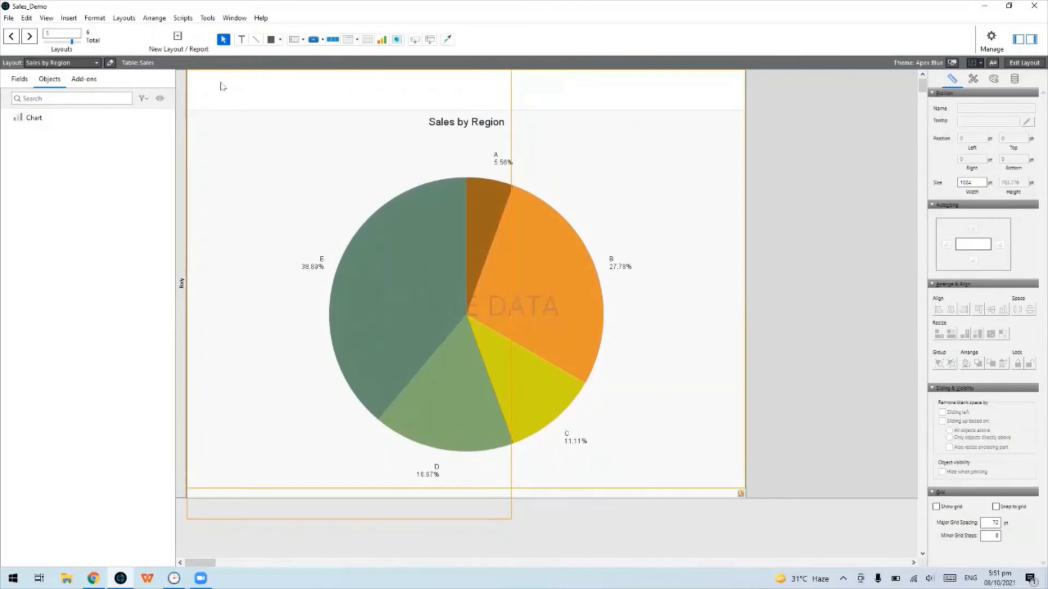
pyautogui.hotkey('ctrl', 'v')
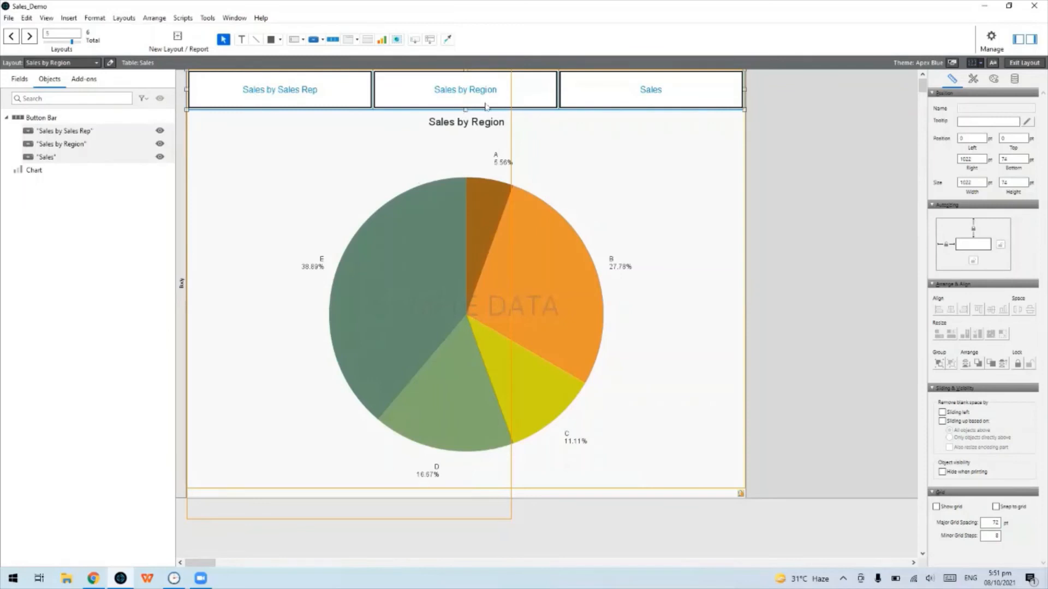
# Set the pasted button bar's active segment to Sales by Region
pyautogui.doubleClick(446, 98)
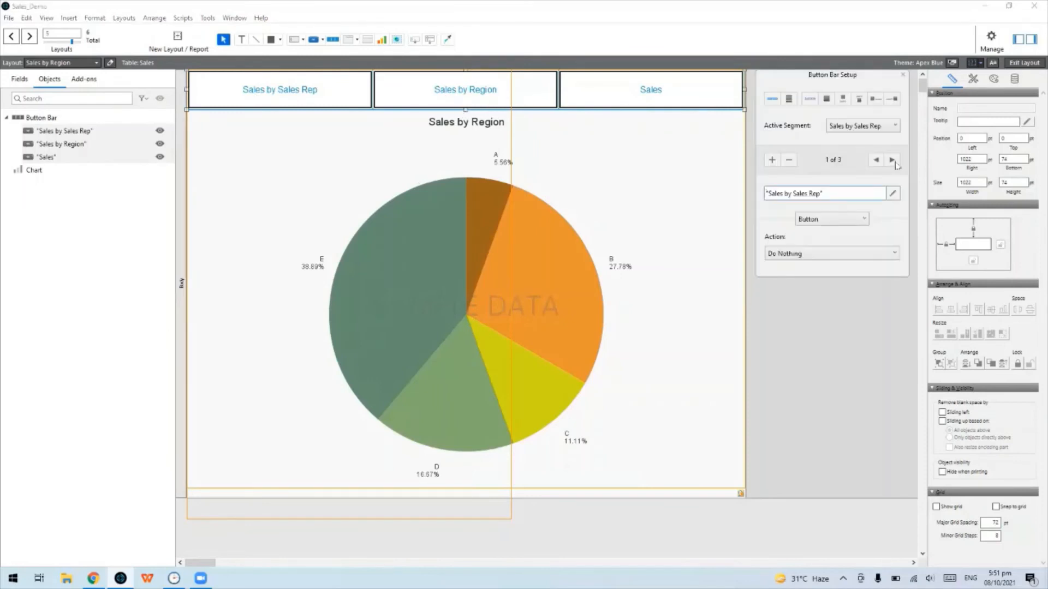
pyautogui.click(888, 131)
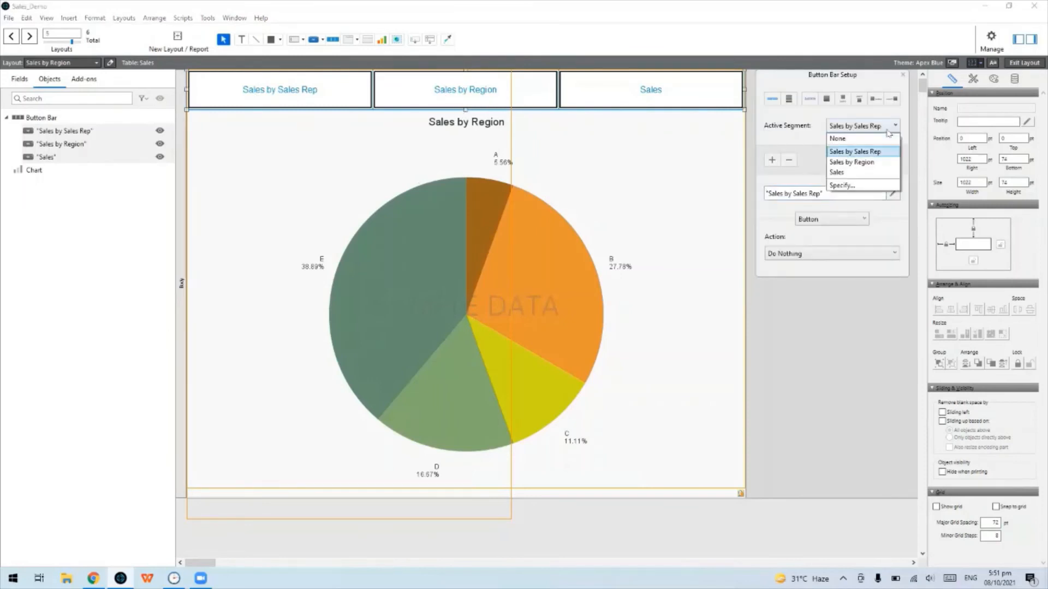
pyautogui.click(876, 162)
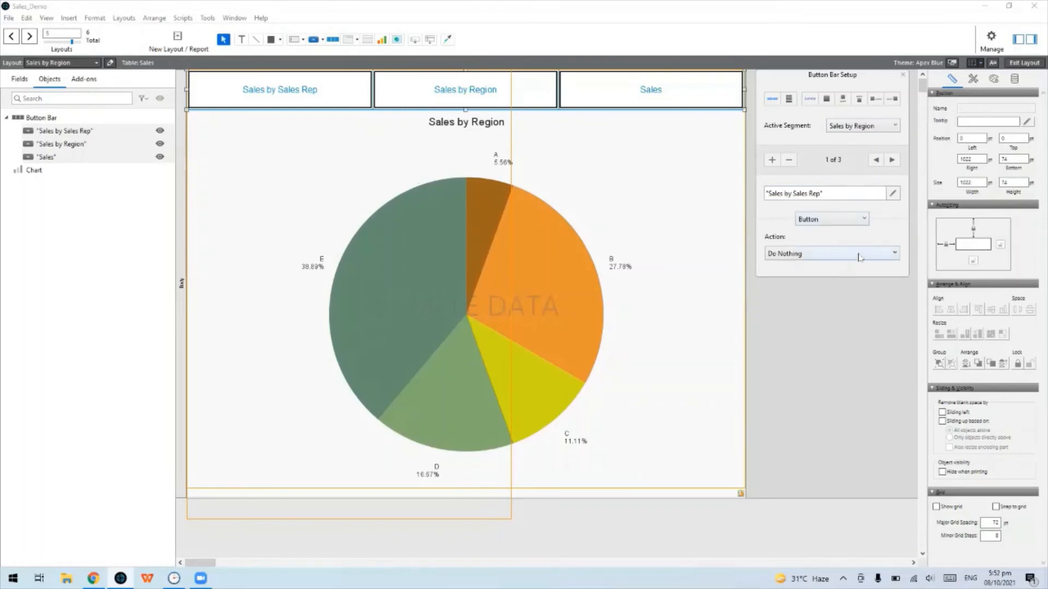
# Give the first segment a single-step Go to Layout ['Sales by Sales Rep'] action
pyautogui.click(859, 257)
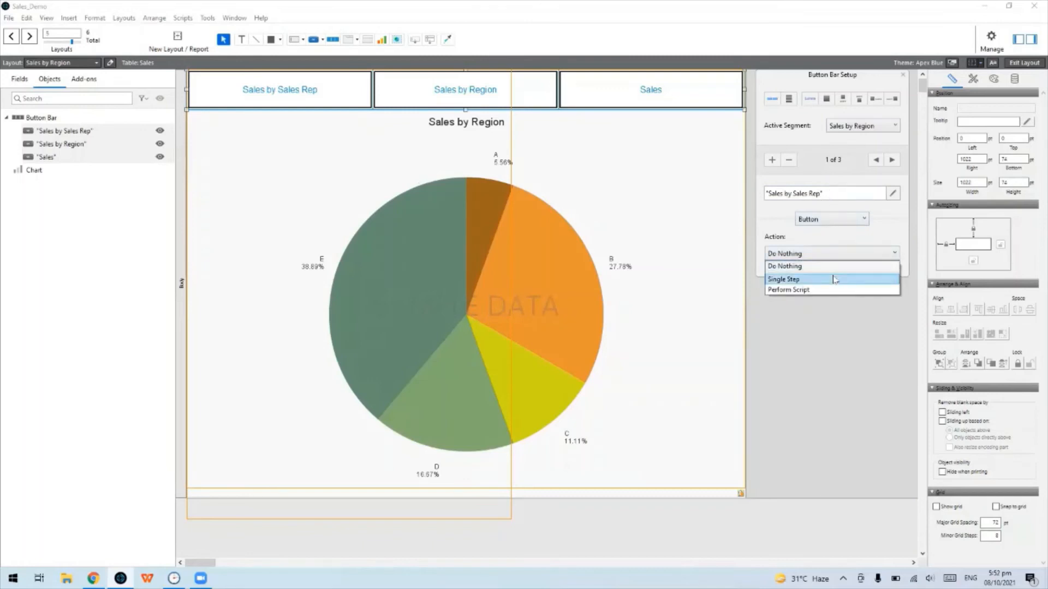
pyautogui.click(834, 279)
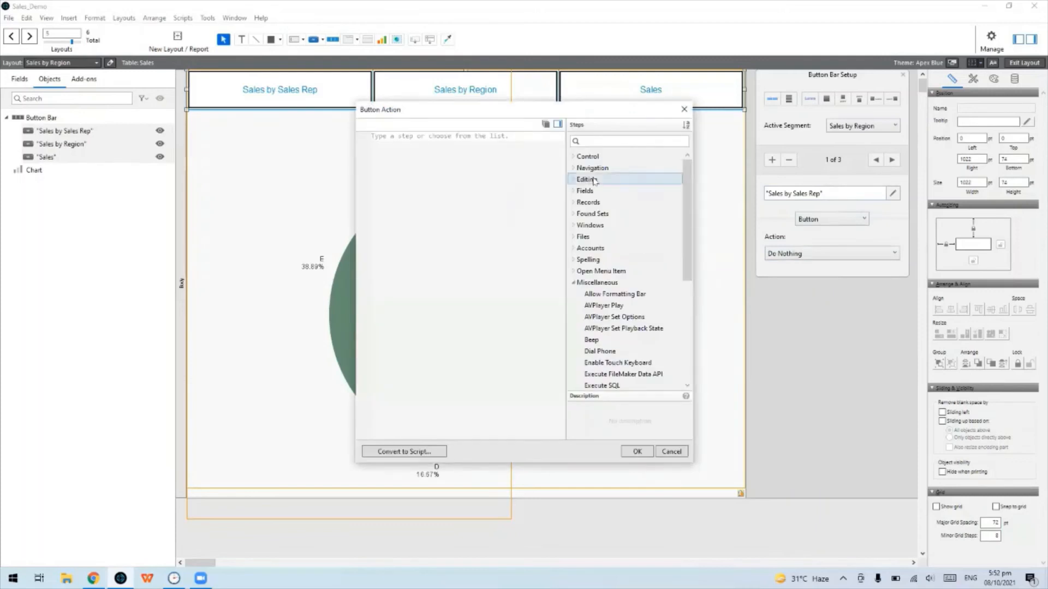
pyautogui.click(592, 168)
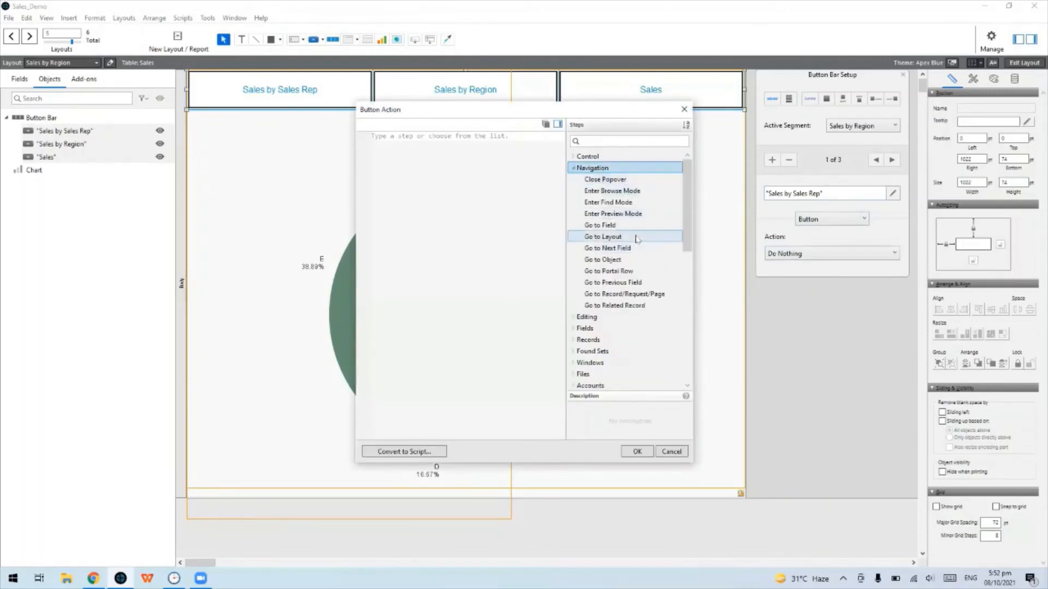
pyautogui.doubleClick(636, 239)
pyautogui.click(461, 136)
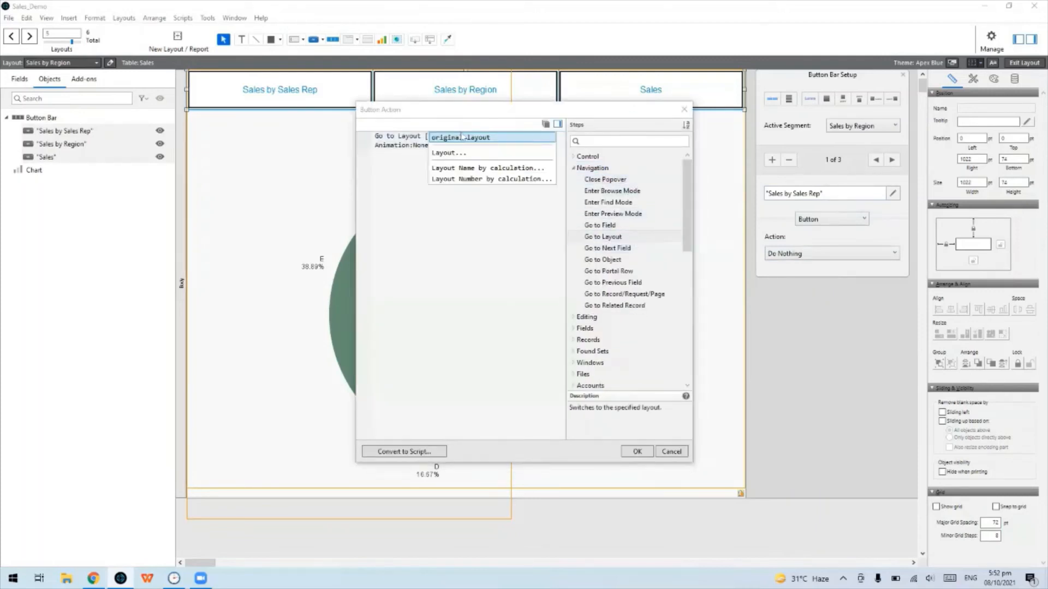
pyautogui.click(461, 153)
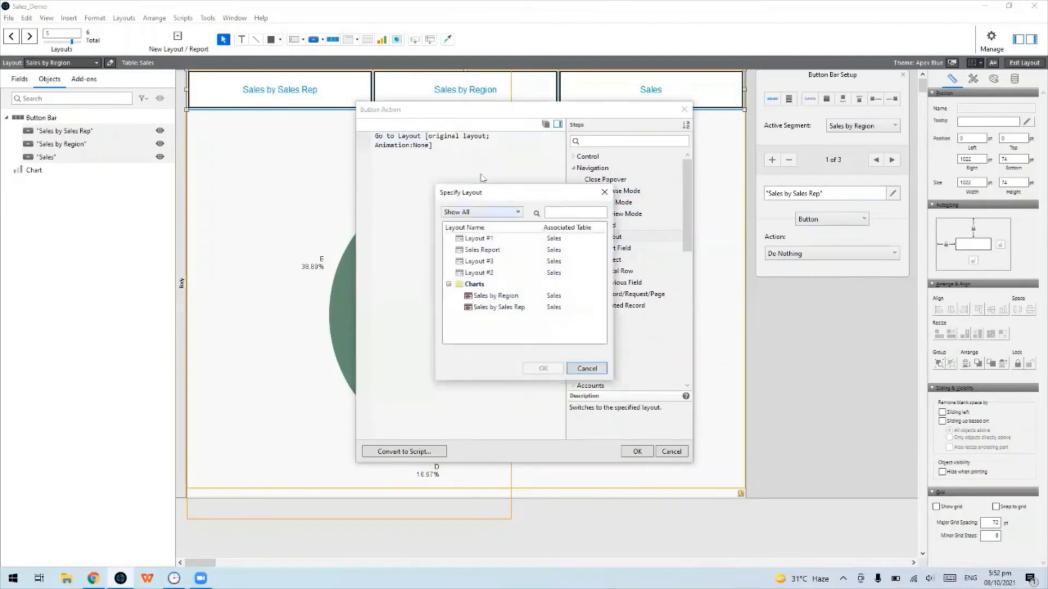
pyautogui.click(514, 307)
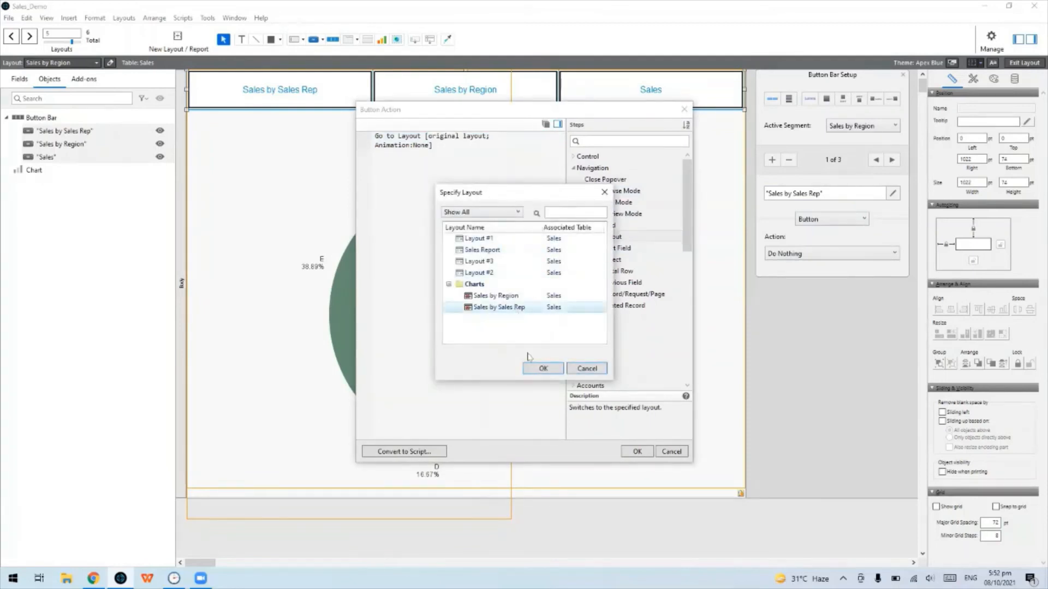
pyautogui.click(543, 369)
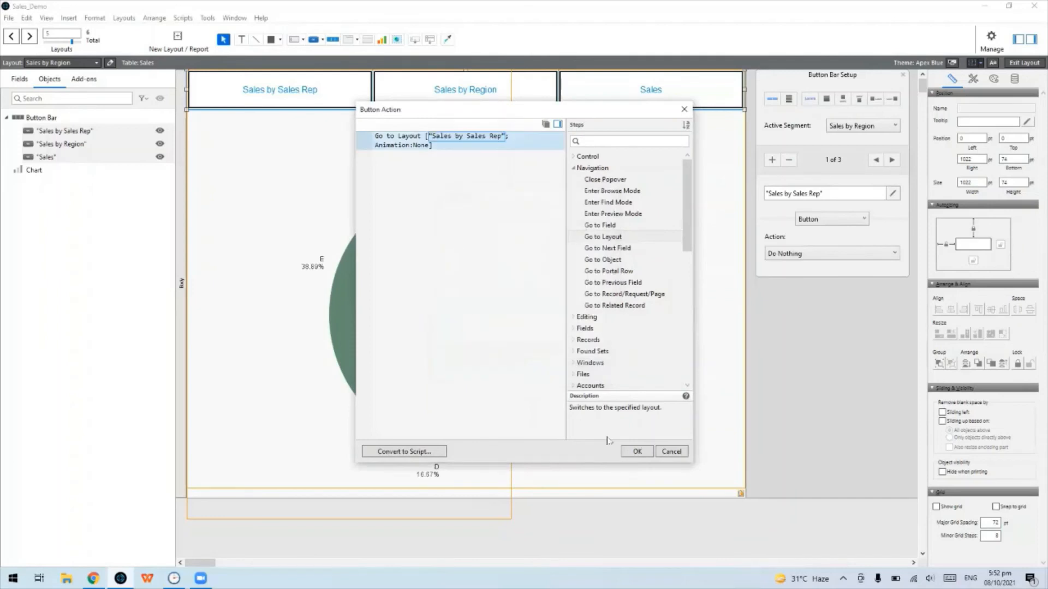
pyautogui.click(636, 451)
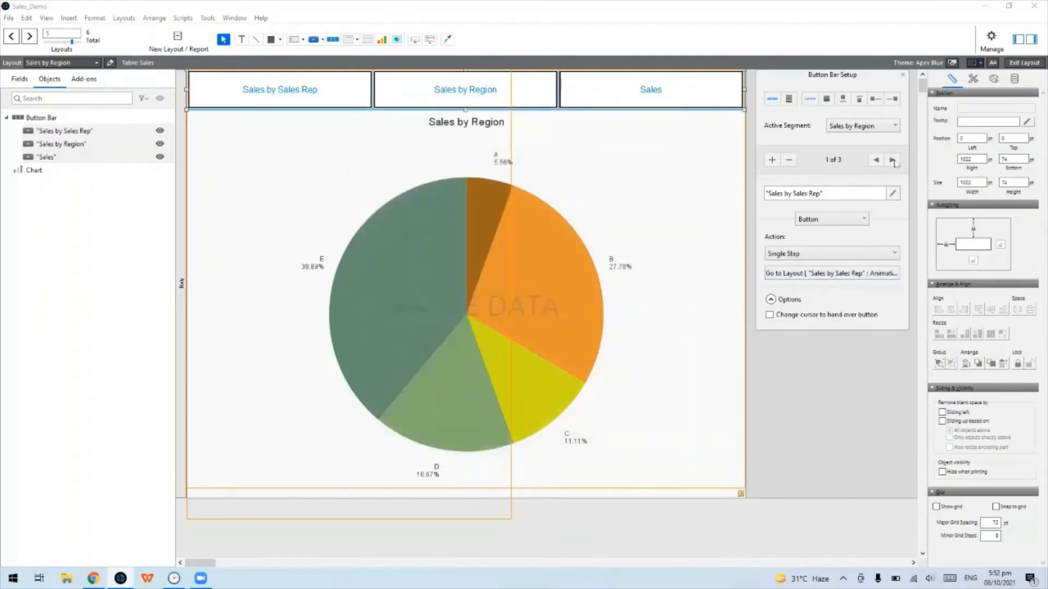
# Set the Sales by Region segment's action to Do Nothing and close the button bar setup
pyautogui.click(892, 159)
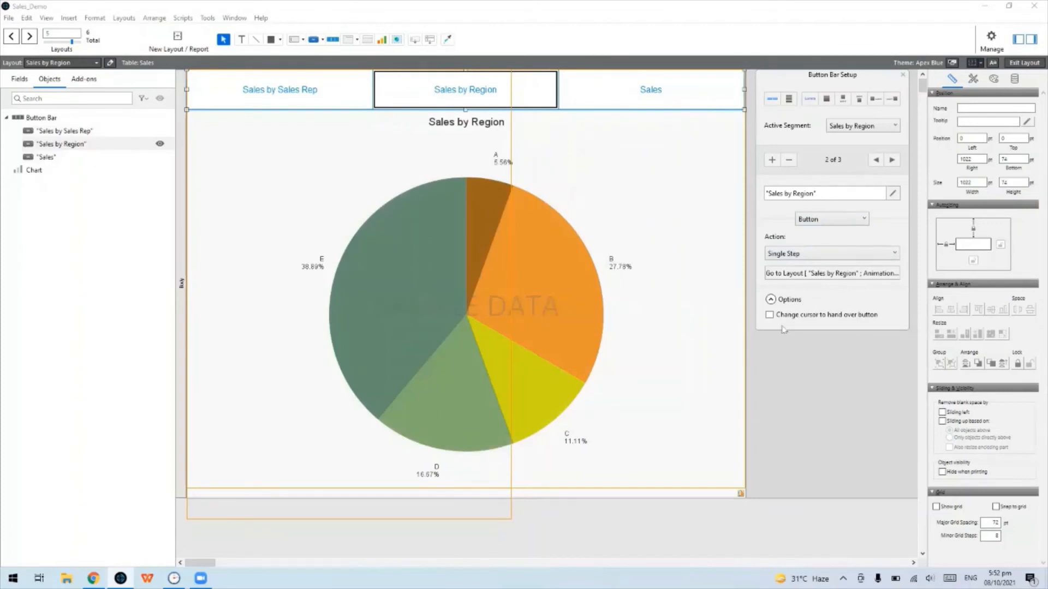
pyautogui.click(846, 254)
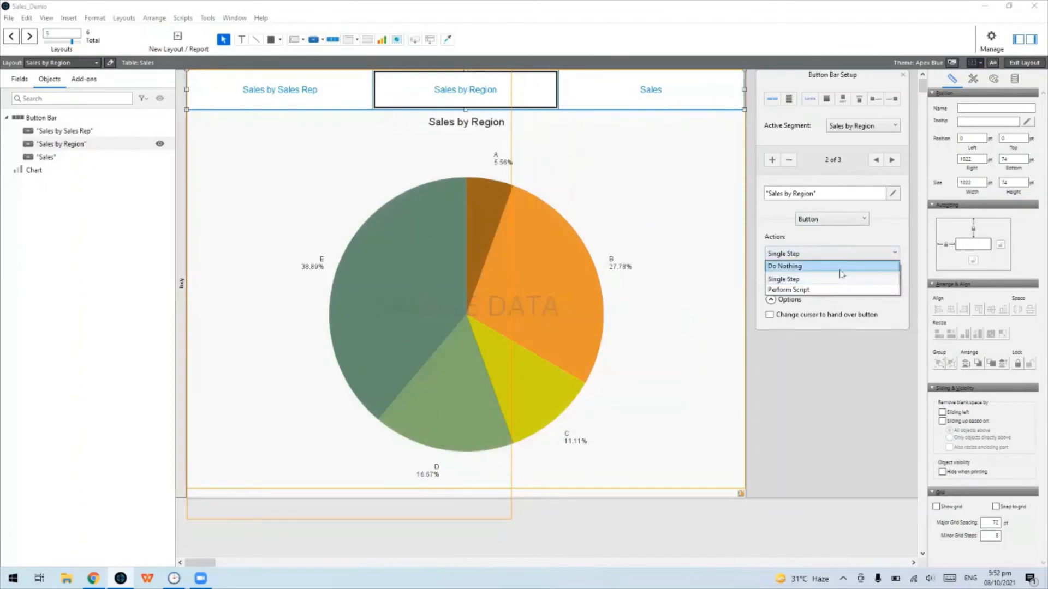
pyautogui.click(840, 269)
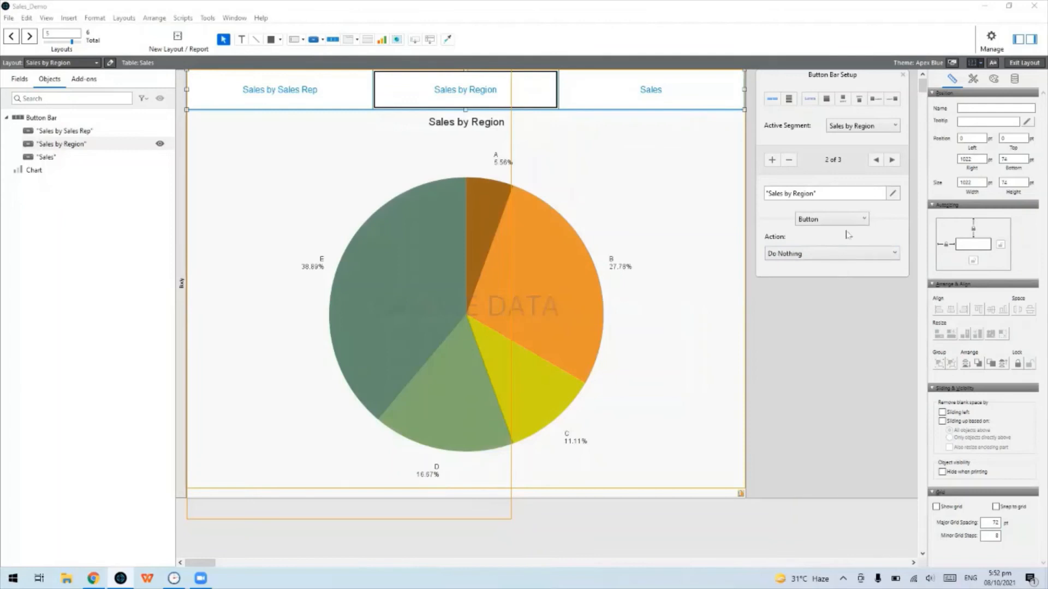
pyautogui.click(903, 76)
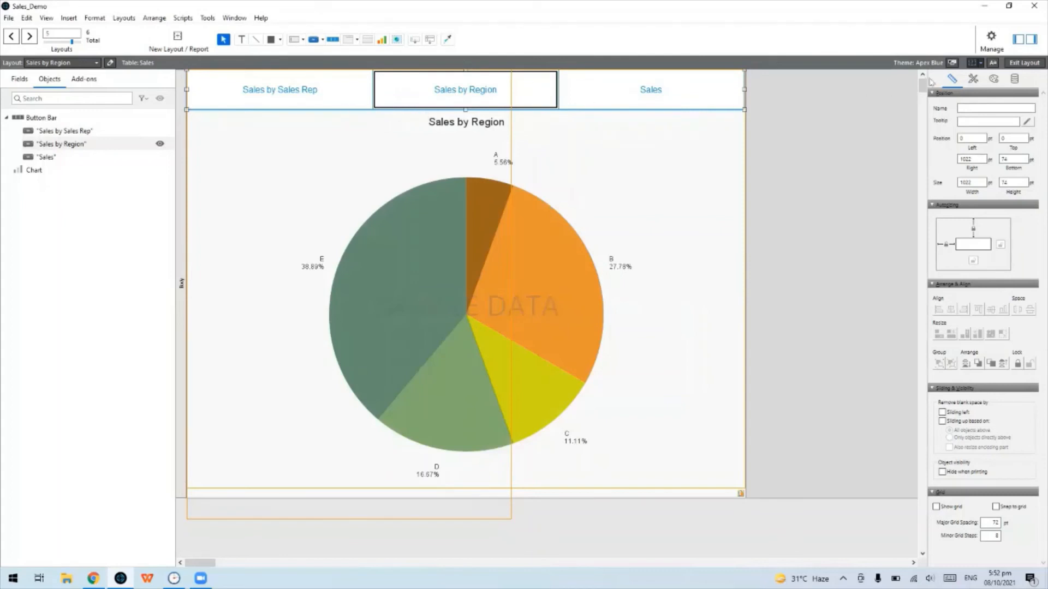
# Exit Layout mode and test the tabs, switching between the bar and pie charts, ending on the Sales form
pyautogui.click(1020, 64)
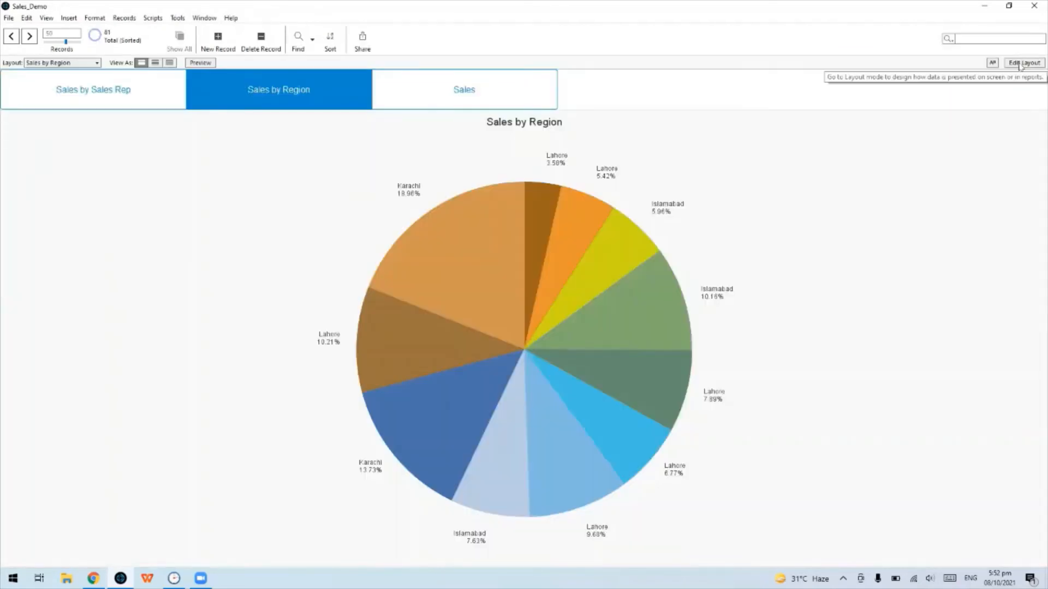
pyautogui.click(125, 95)
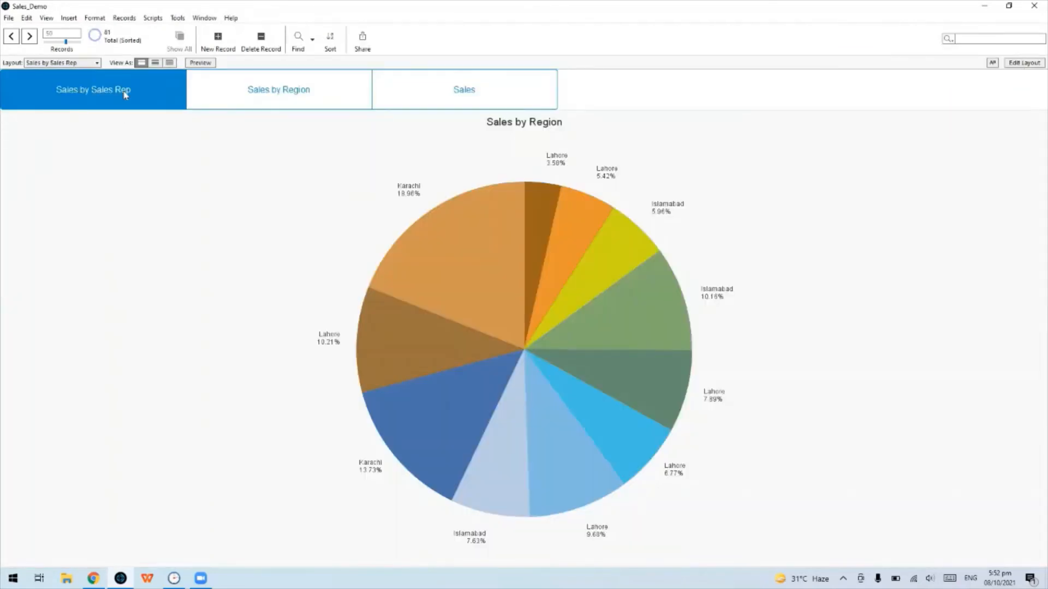
pyautogui.click(219, 94)
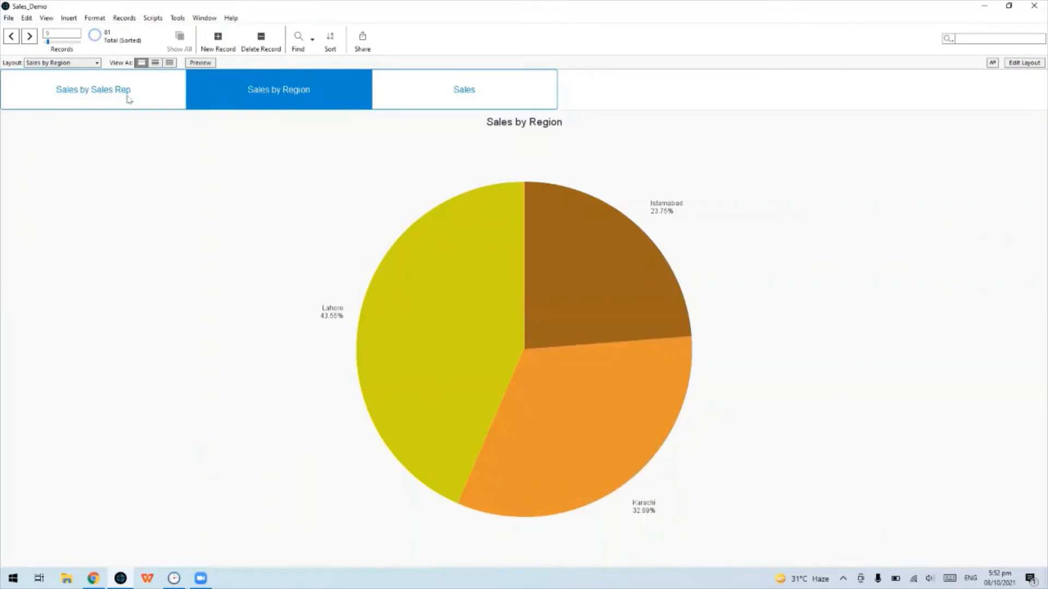
pyautogui.click(129, 98)
pyautogui.click(223, 95)
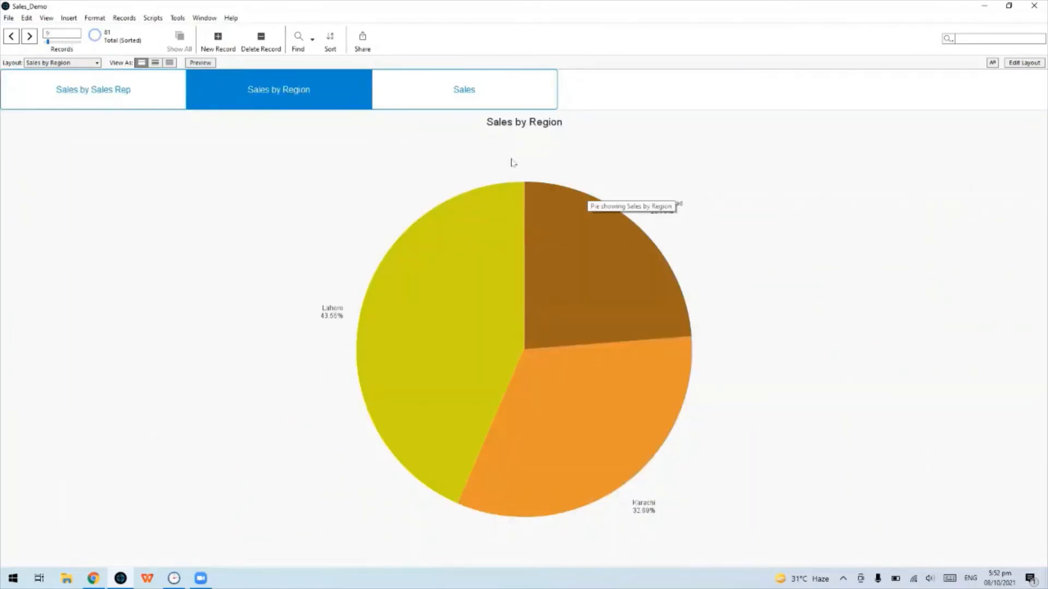
pyautogui.moveTo(442, 356)
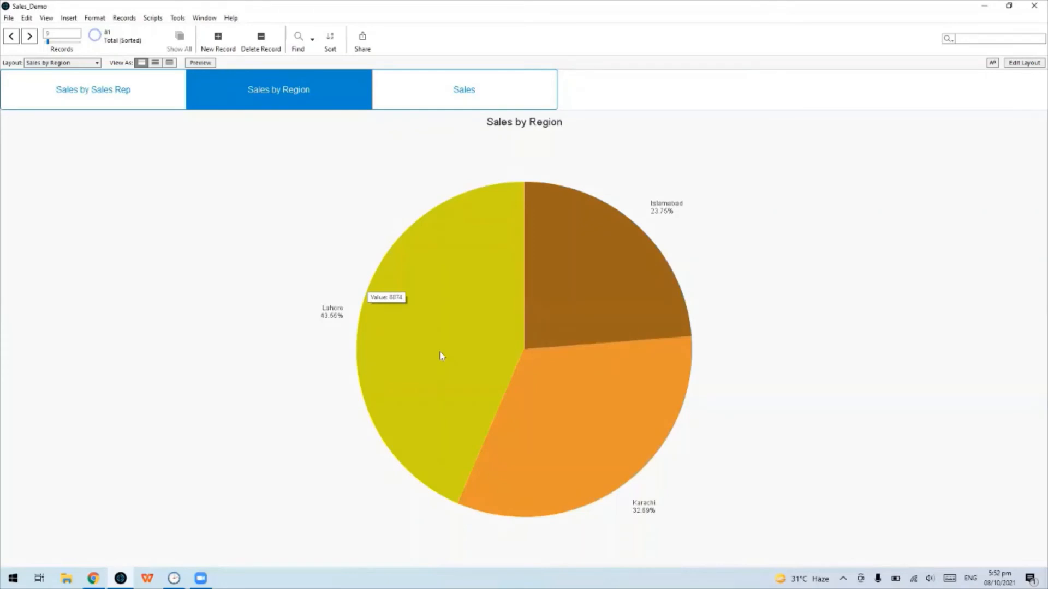
pyautogui.click(122, 103)
pyautogui.moveTo(951, 227)
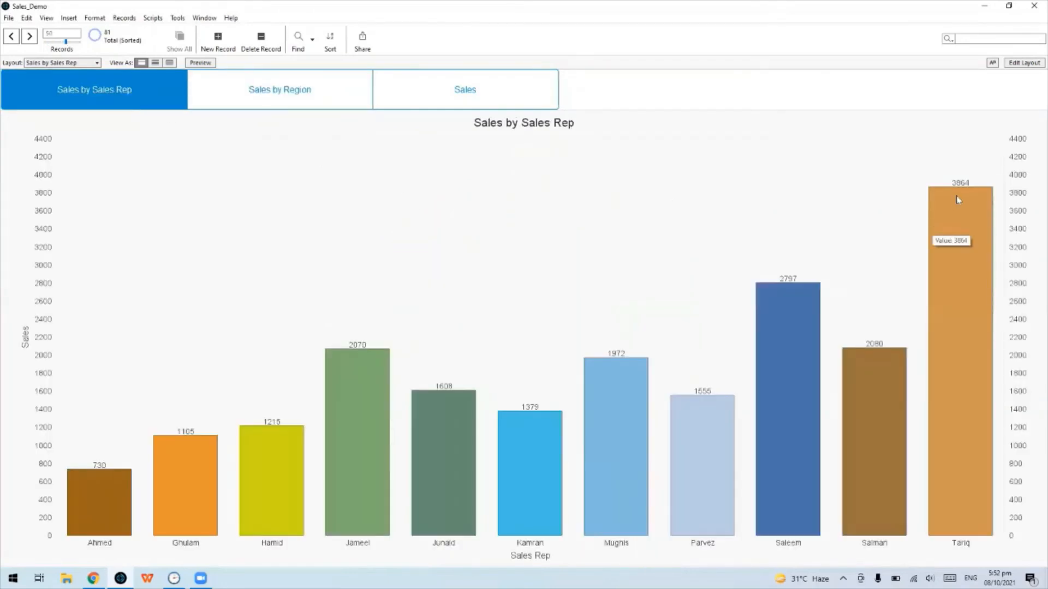
pyautogui.click(502, 90)
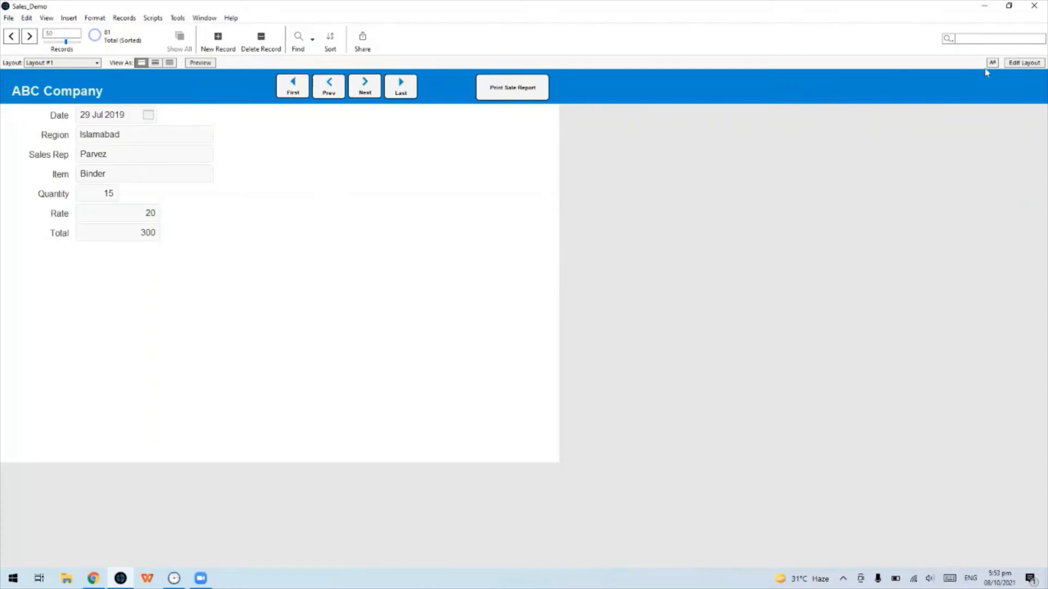
# In Layout mode, shift the First, Prev, Next and Last navigation buttons left to make room
pyautogui.click(1024, 63)
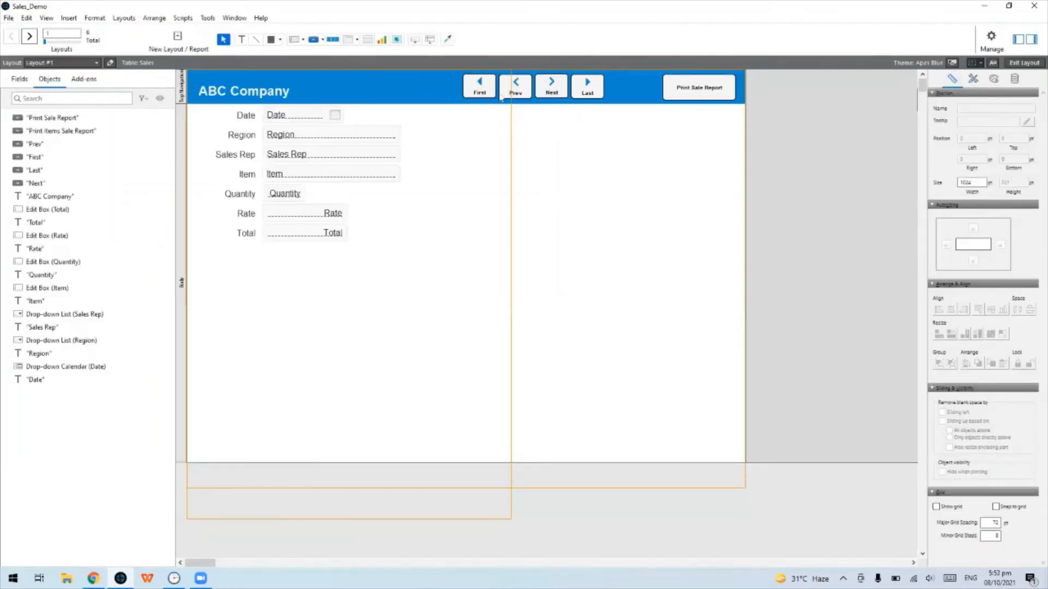
pyautogui.click(478, 88)
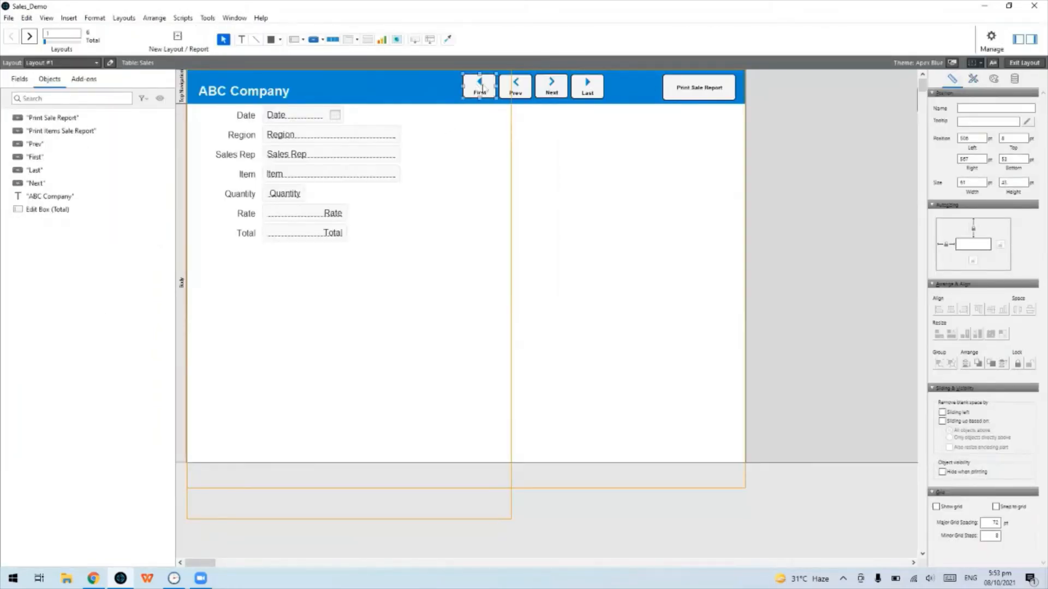
pyautogui.keyDown('shift'); pyautogui.click(515, 86); pyautogui.keyUp('shift')
pyautogui.keyDown('shift'); pyautogui.click(551, 86); pyautogui.keyUp('shift')
pyautogui.keyDown('shift'); pyautogui.click(585, 90); pyautogui.keyUp('shift')
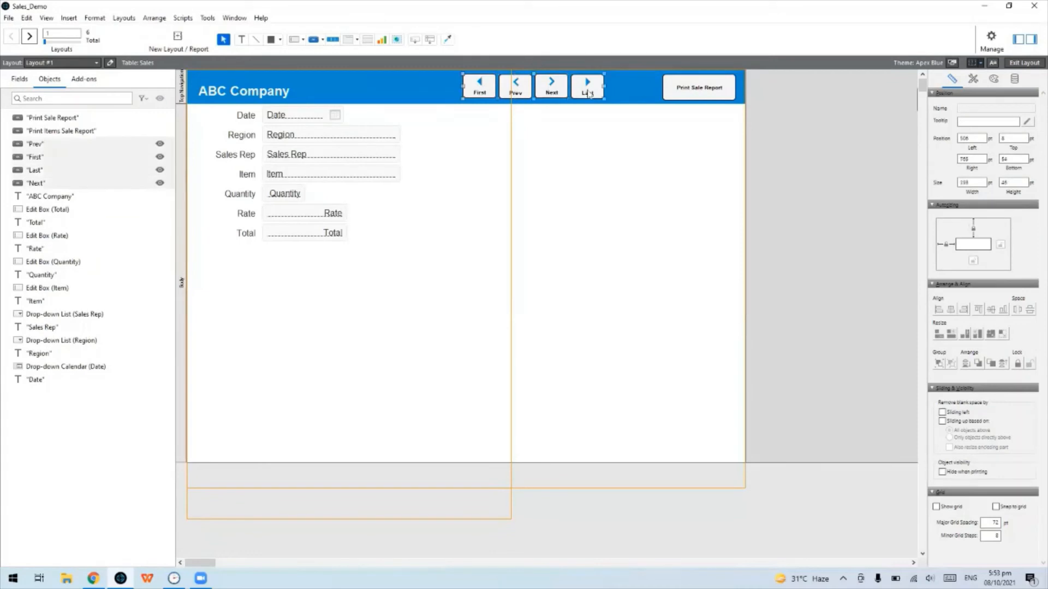
pyautogui.moveTo(588, 93); pyautogui.dragTo(545, 92)
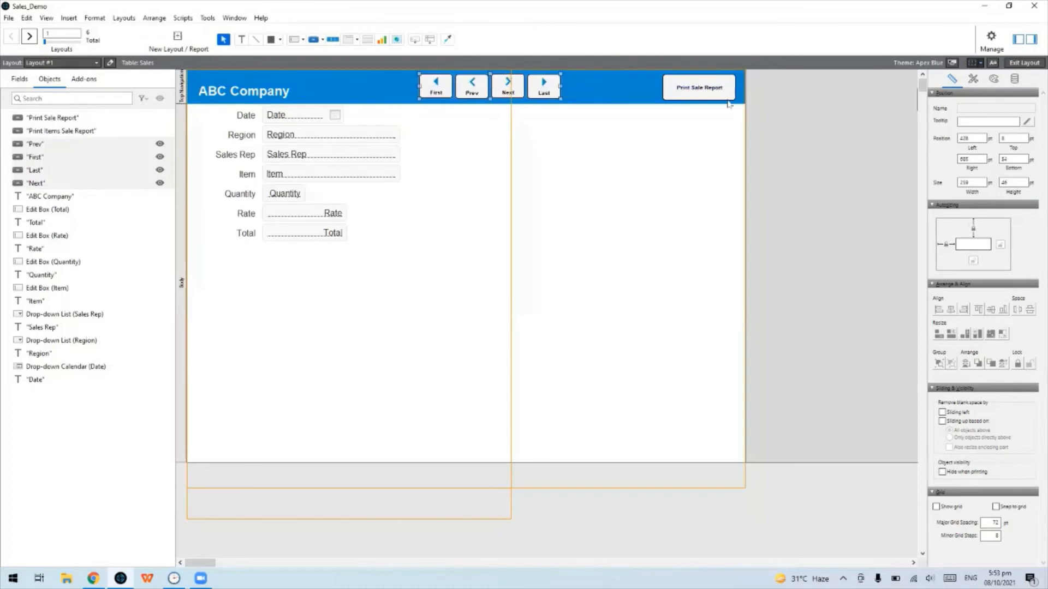
# Paste a copy of the Print Sale Report button beside the navigation buttons
pyautogui.click(727, 99)
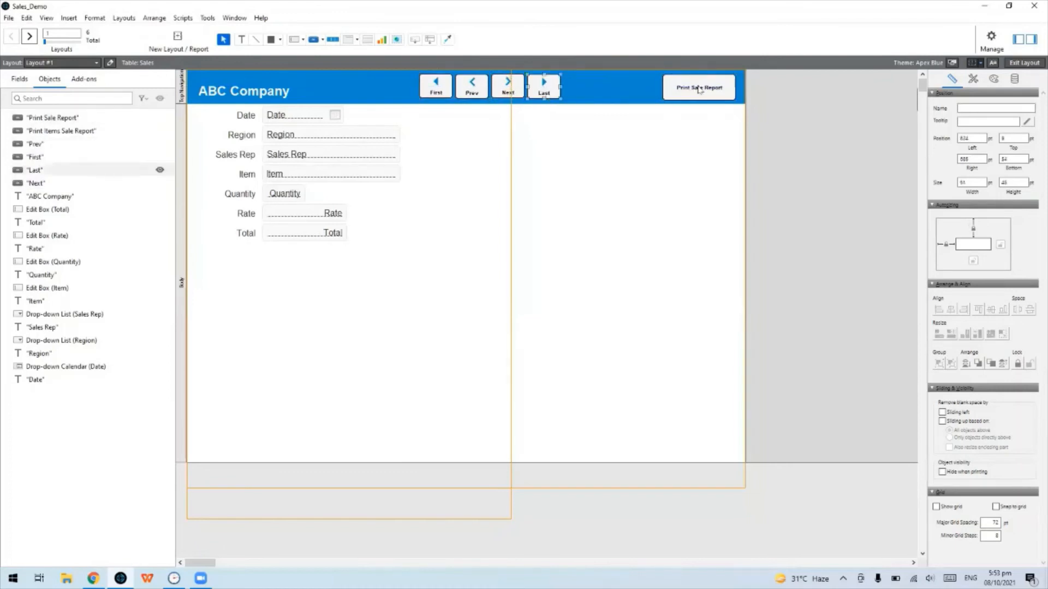
pyautogui.click(621, 90)
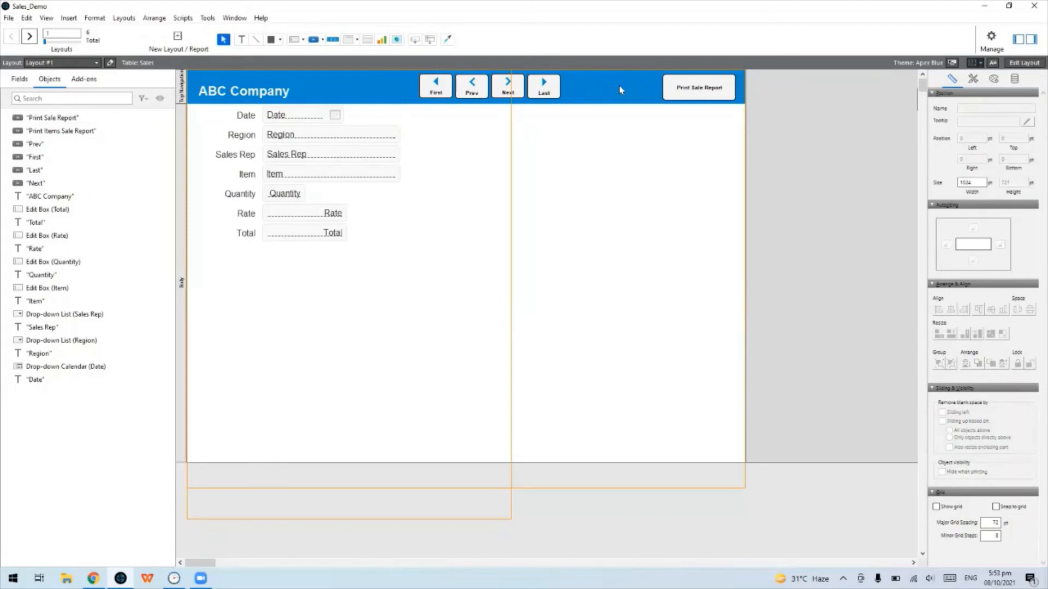
pyautogui.hotkey('ctrl', 'v')
pyautogui.moveTo(615, 86); pyautogui.dragTo(618, 92)
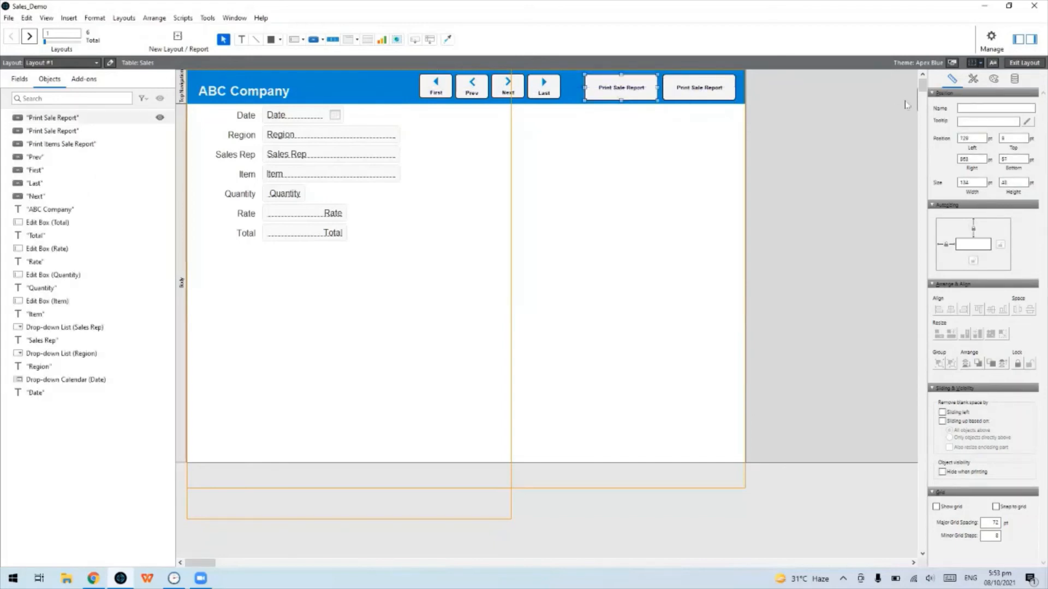
# Label the copied button 'Home' and give it a house icon beside the label
pyautogui.doubleClick(613, 89)
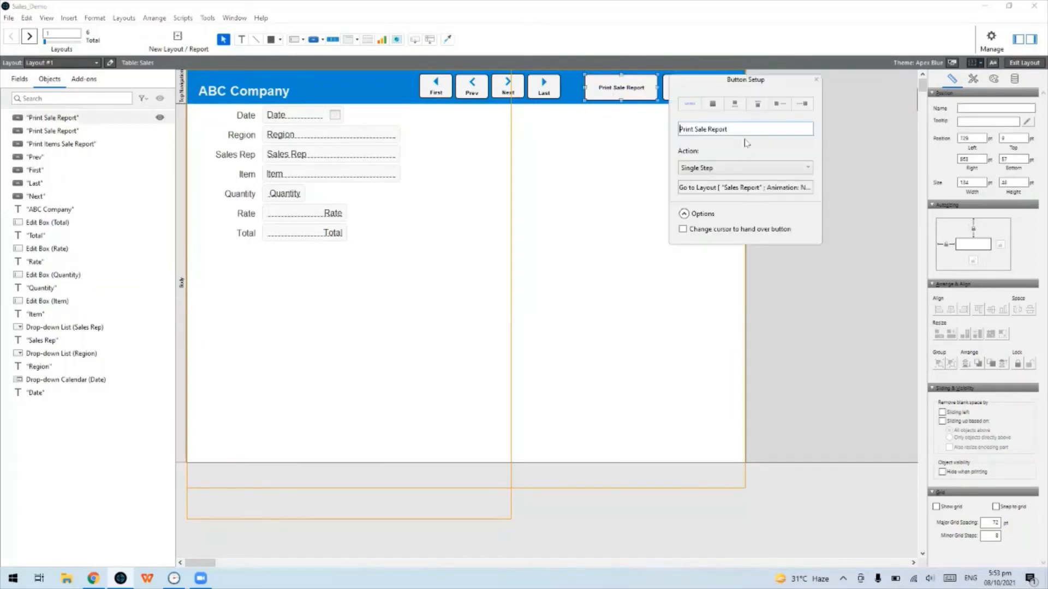
pyautogui.hotkey('ctrl', 'a')
pyautogui.write('Home')
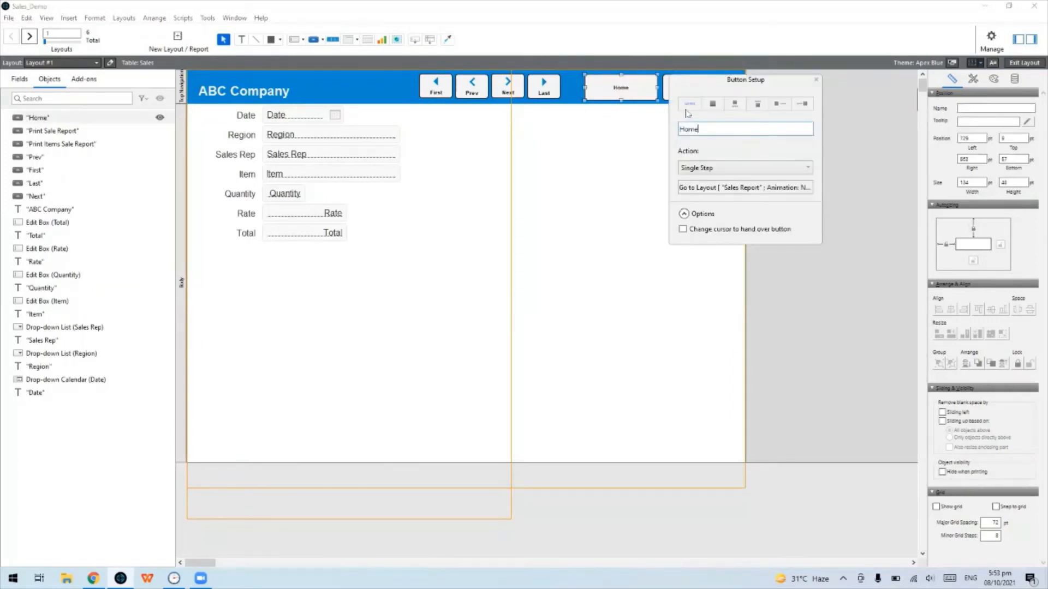
pyautogui.click(713, 105)
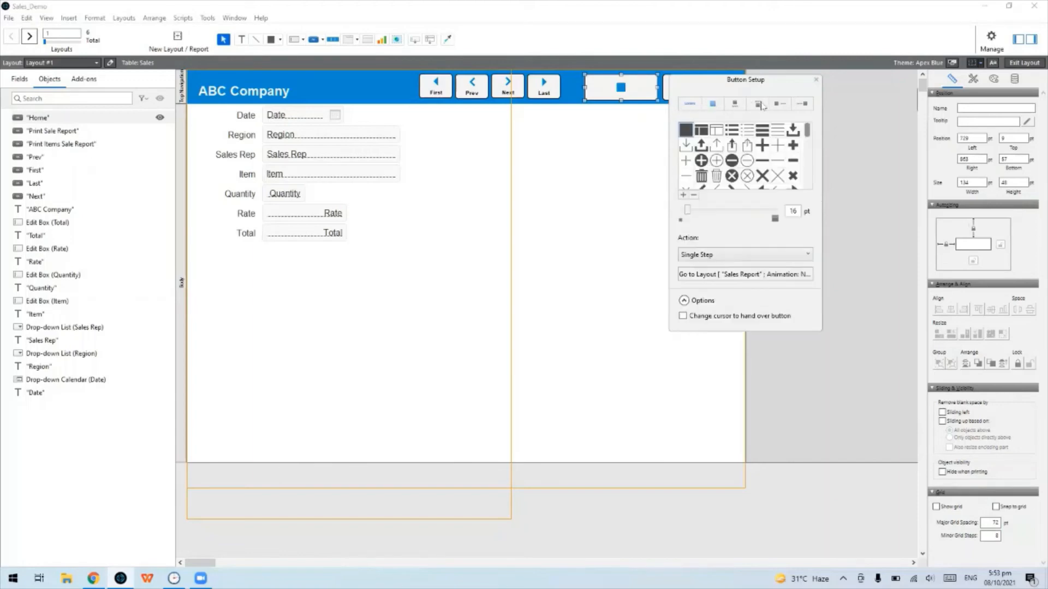
pyautogui.click(781, 110)
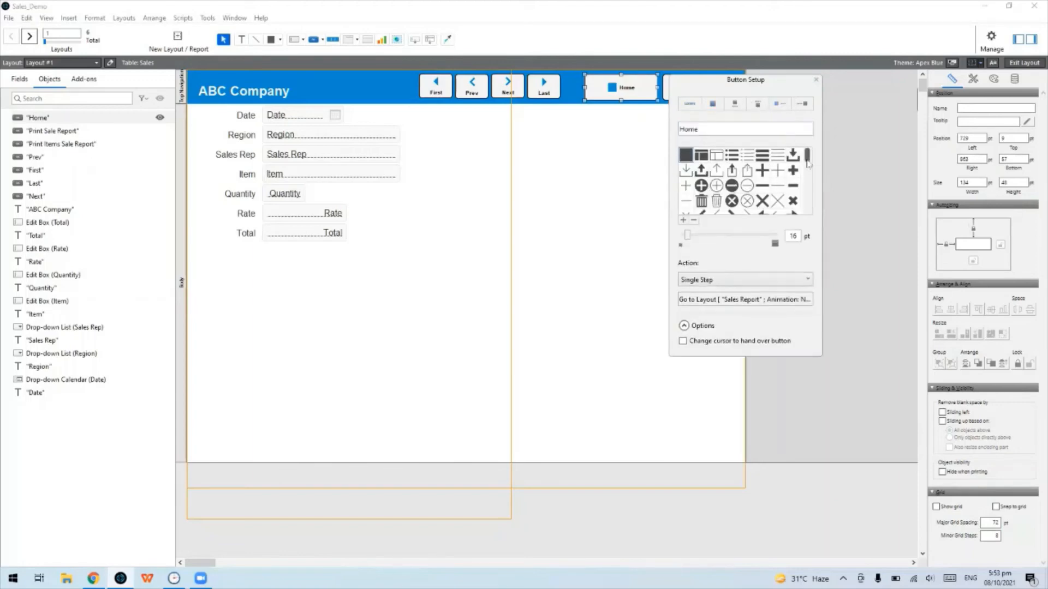
pyautogui.moveTo(807, 156); pyautogui.dragTo(803, 209)
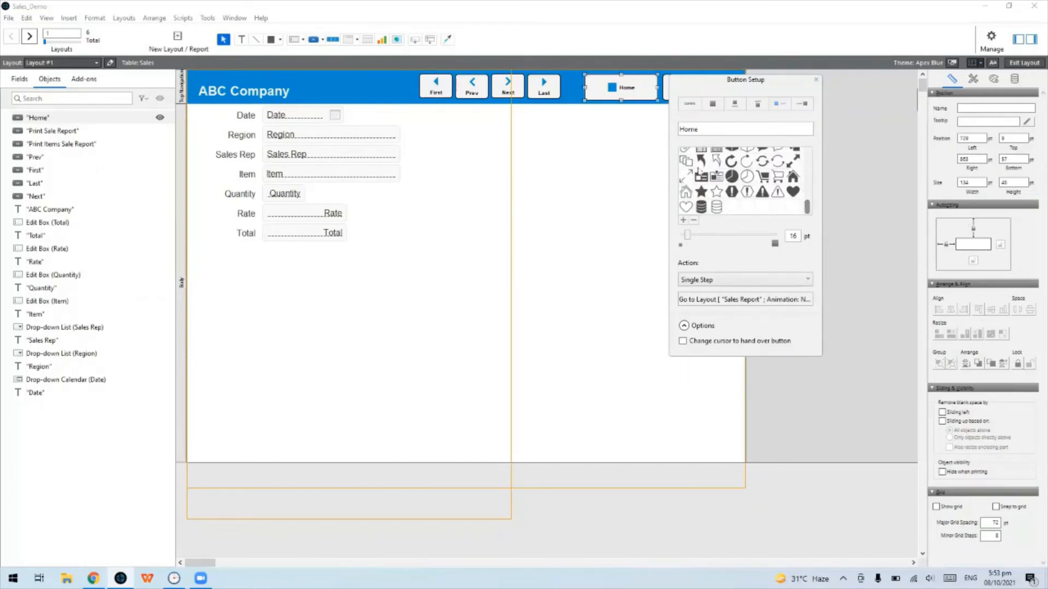
pyautogui.click(701, 163)
pyautogui.click(793, 177)
# Change the Home button's Go to Layout step to target 'Sales by Sales Rep'
pyautogui.click(760, 301)
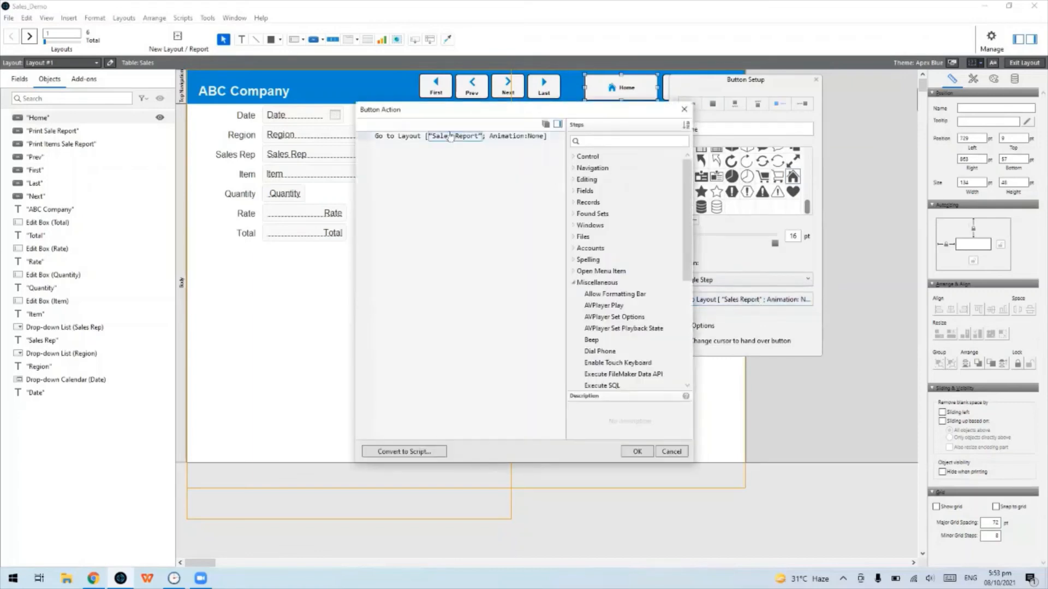
pyautogui.click(450, 137)
pyautogui.click(466, 143)
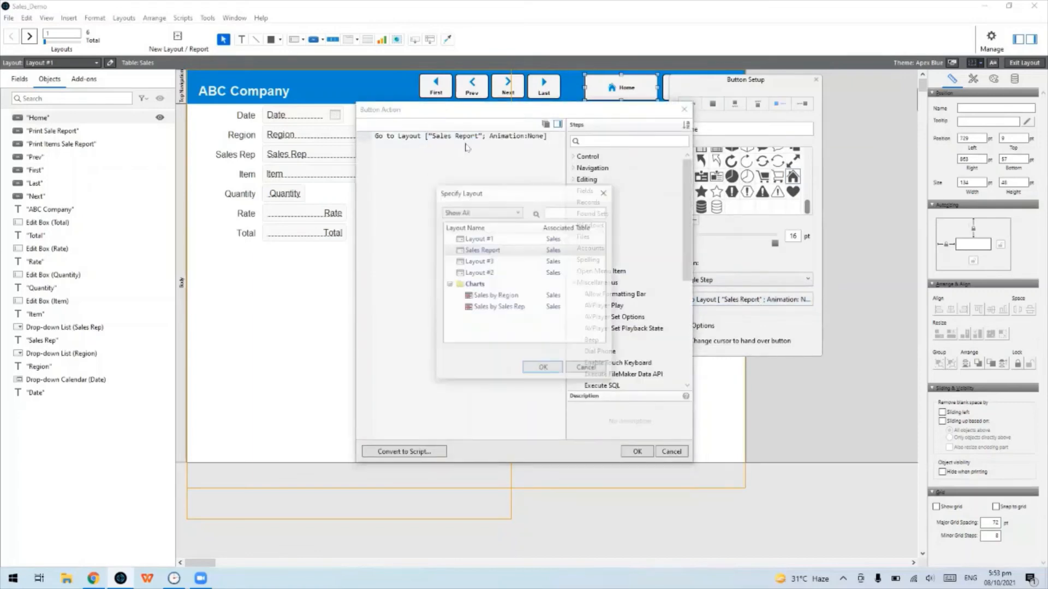
pyautogui.click(527, 310)
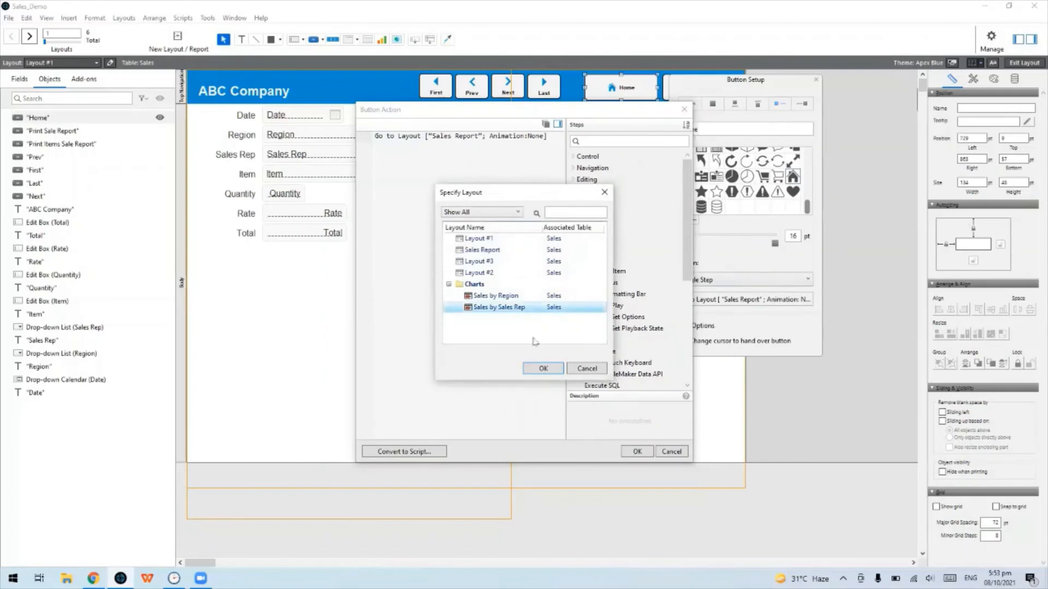
pyautogui.click(543, 369)
pyautogui.click(637, 452)
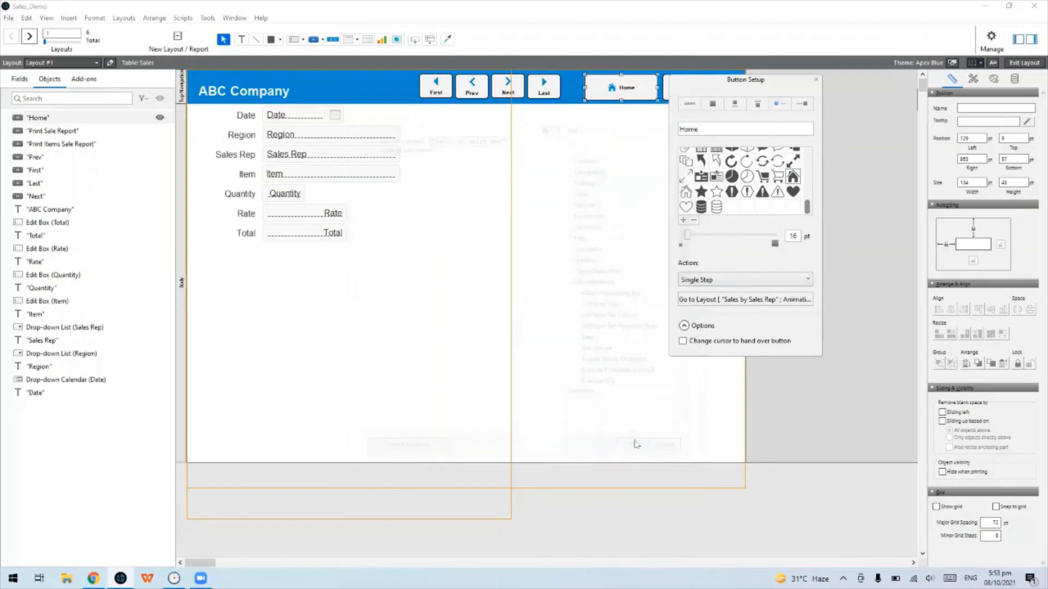
pyautogui.click(815, 79)
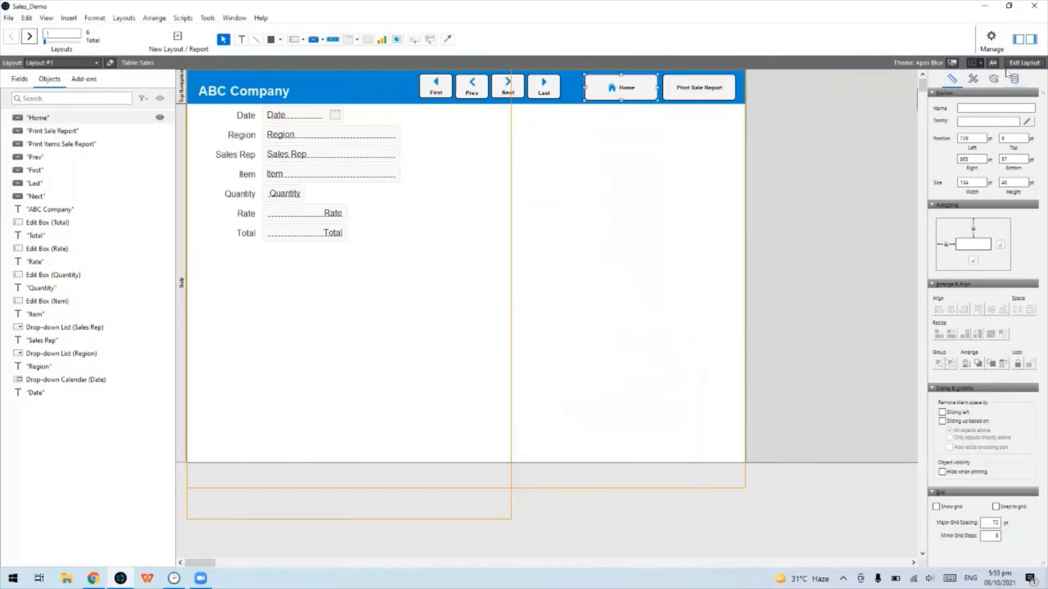
# Return to Browse mode and confirm the Home button jumps to the Sales by Sales Rep chart
pyautogui.click(1024, 62)
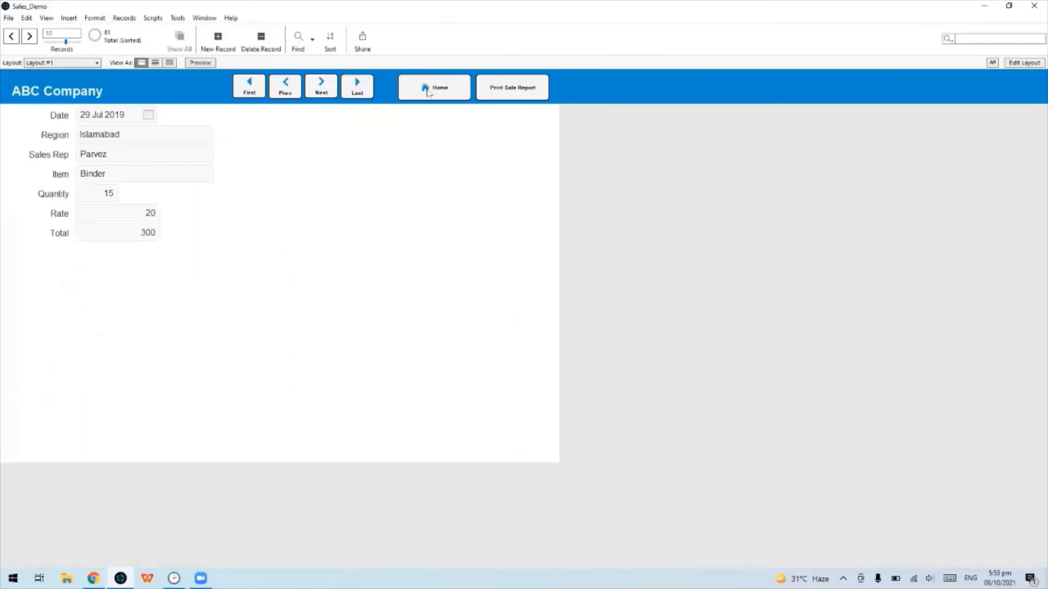
pyautogui.click(429, 91)
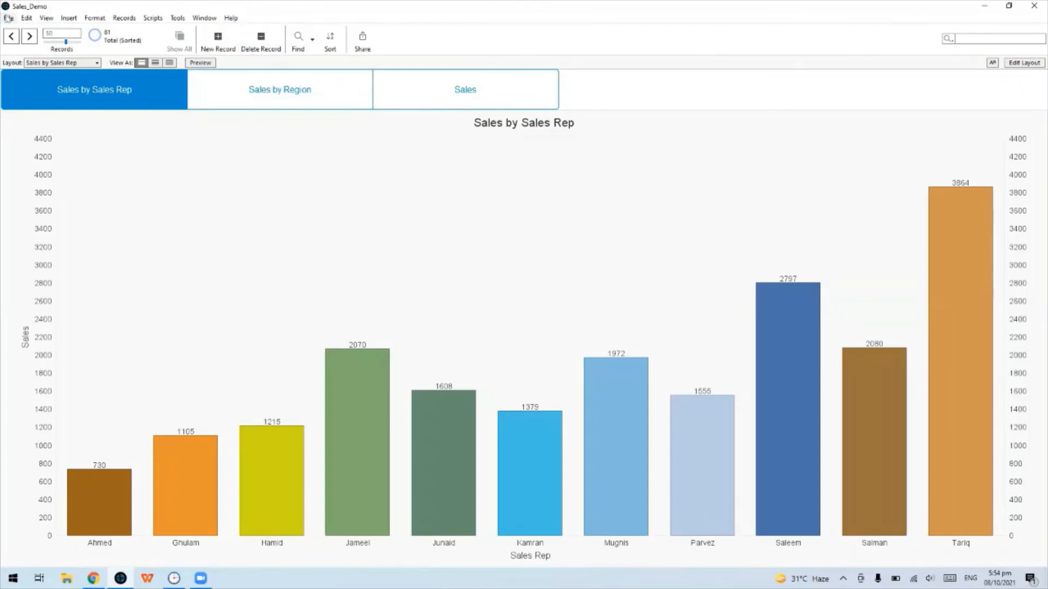
pyautogui.click(8, 18)
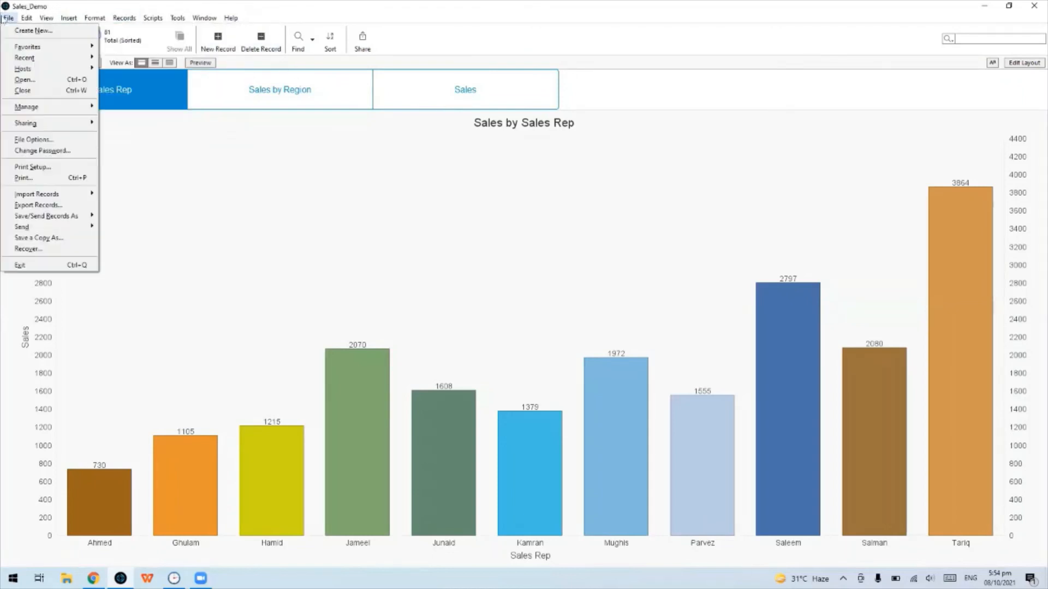
# Set File Options to open on the Sales by Sales Rep layout, then close Sales_Demo
pyautogui.click(32, 140)
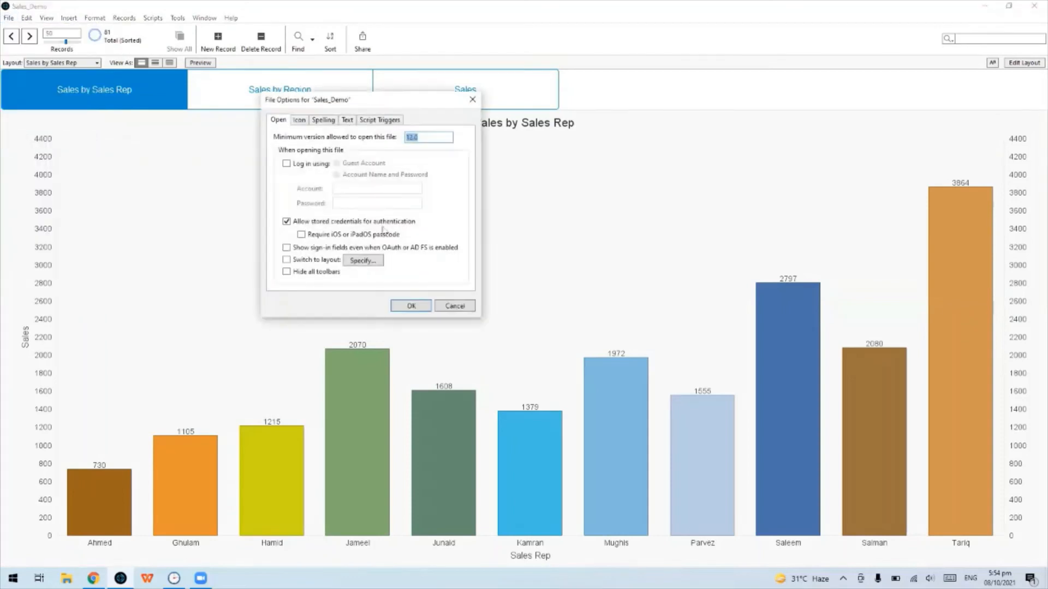
pyautogui.click(322, 260)
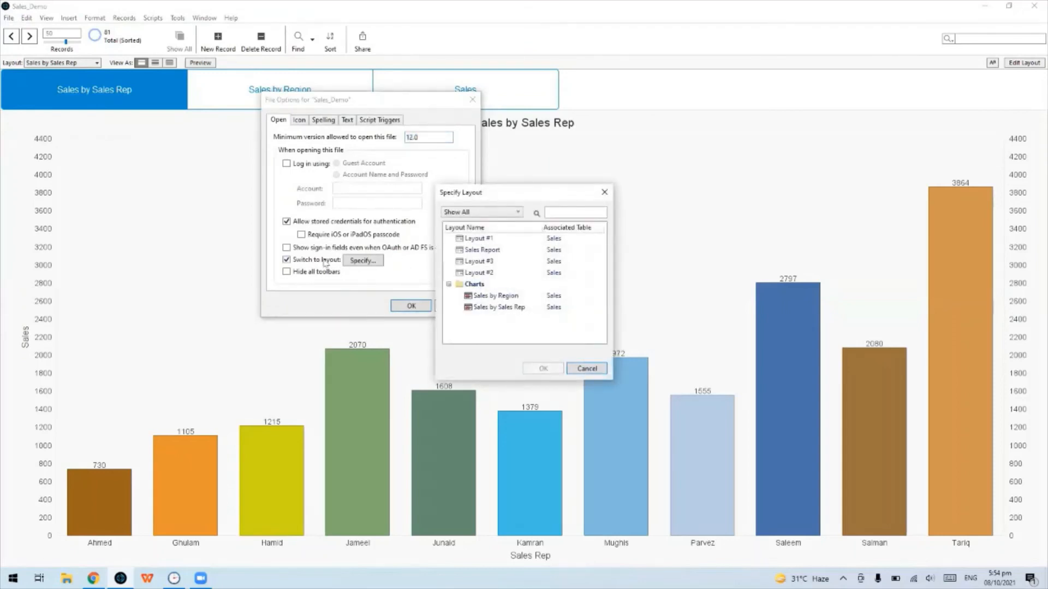
pyautogui.click(505, 307)
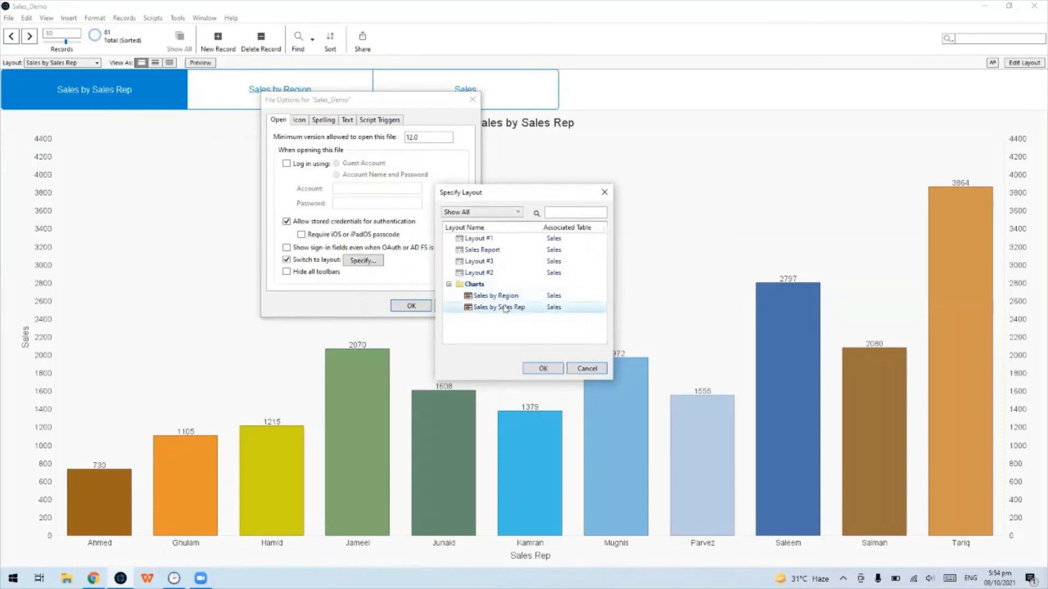
pyautogui.click(543, 369)
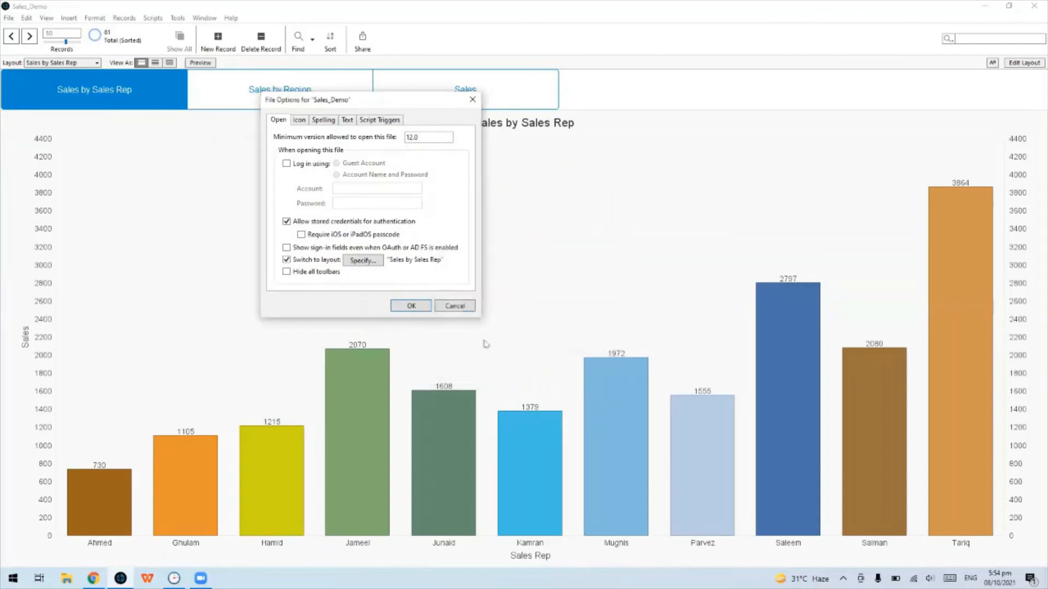
pyautogui.click(412, 306)
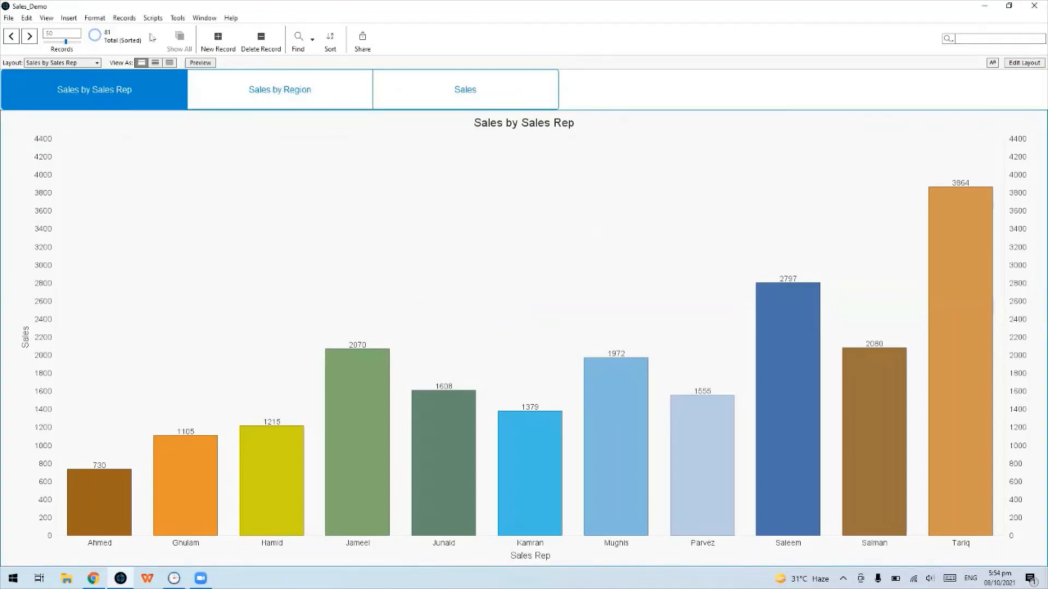
pyautogui.click(9, 18)
pyautogui.click(27, 89)
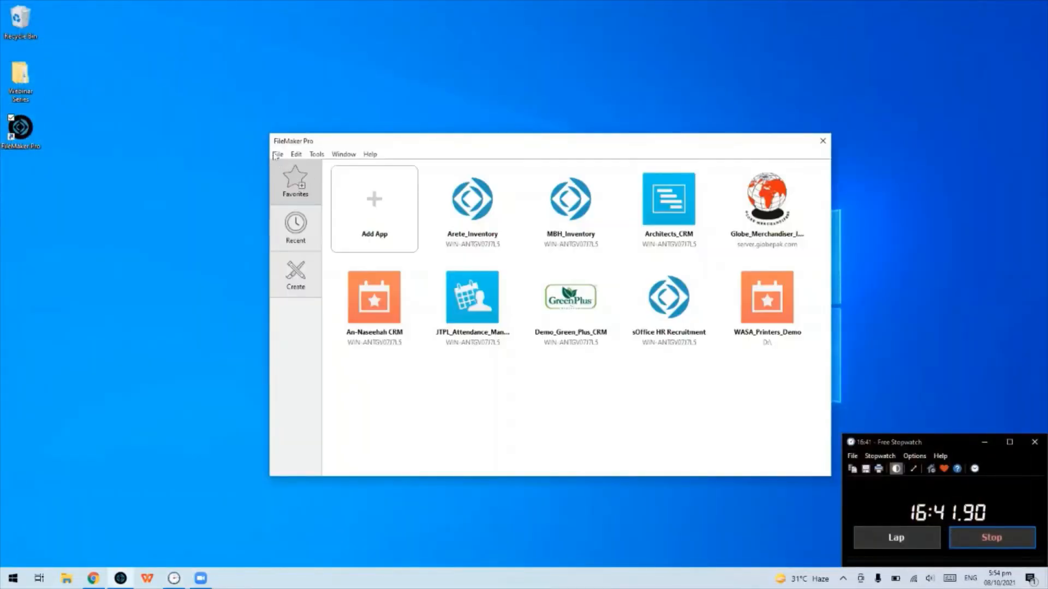
# Reopen Sales_Demo from the launch centre and sign in with the Admin account name
pyautogui.click(277, 155)
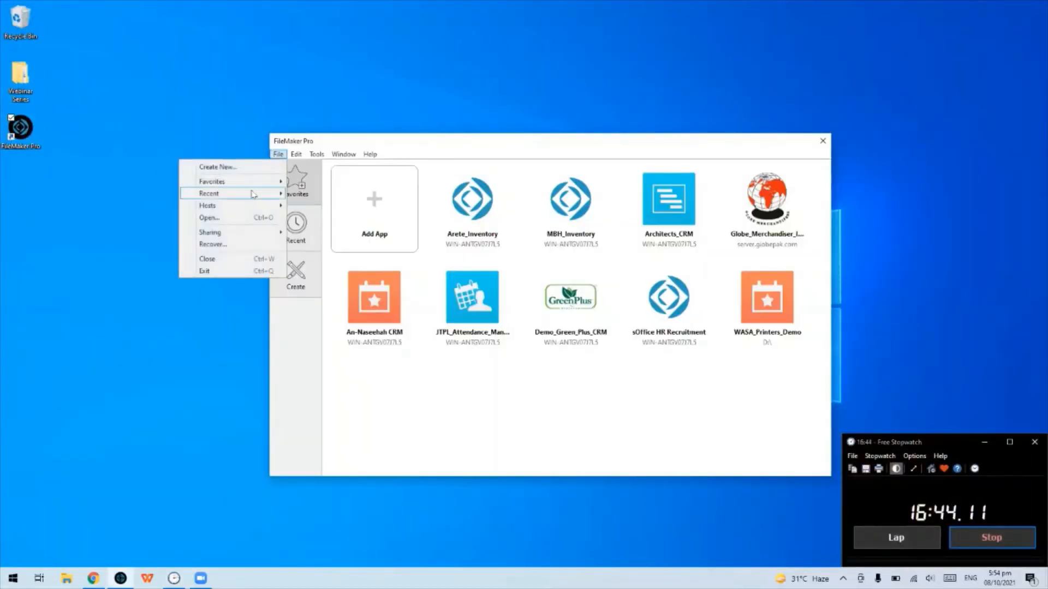
pyautogui.moveTo(253, 194)
pyautogui.click(251, 217)
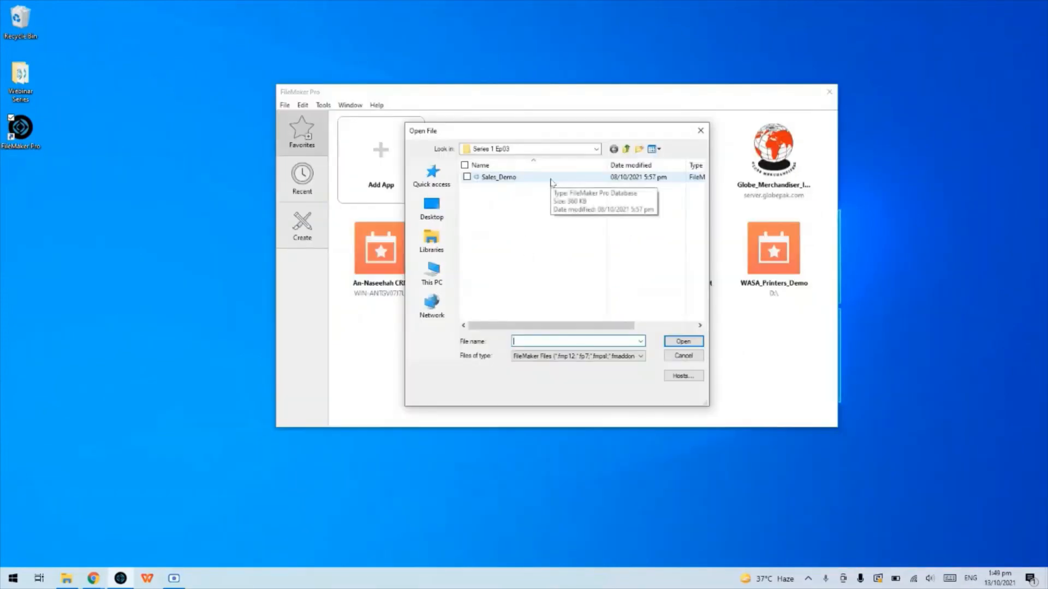
pyautogui.doubleClick(550, 179)
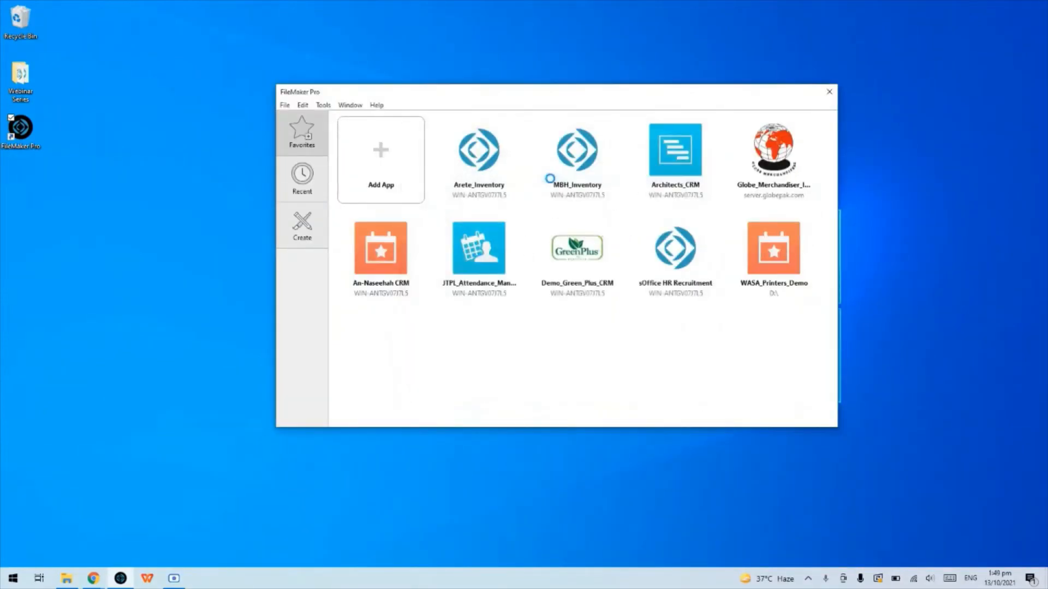
pyautogui.moveTo(582, 279); pyautogui.dragTo(477, 278)
pyautogui.write('Admi')
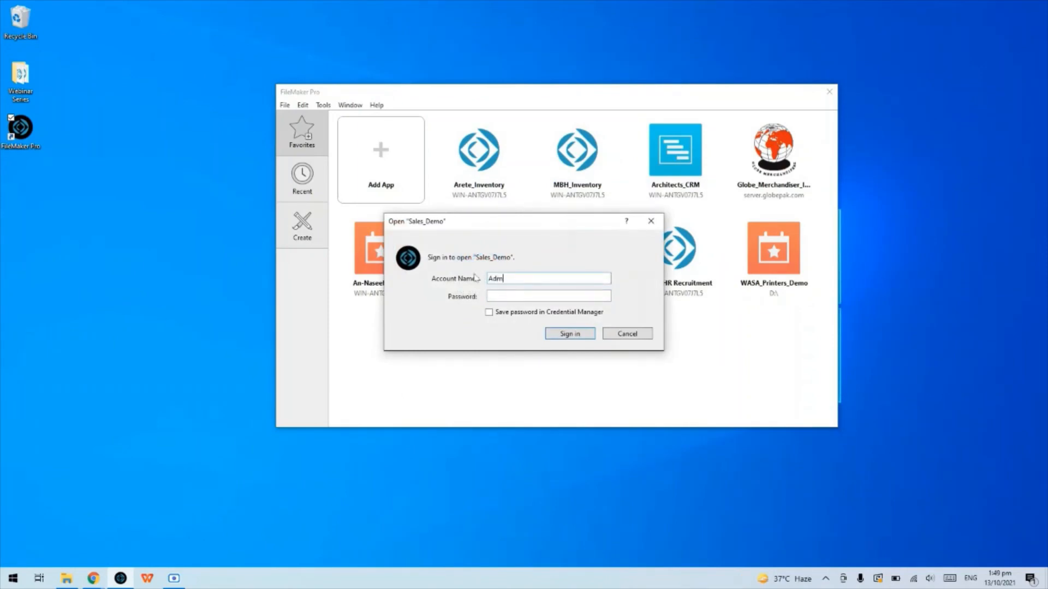
pyautogui.write('n')
pyautogui.press('Return')
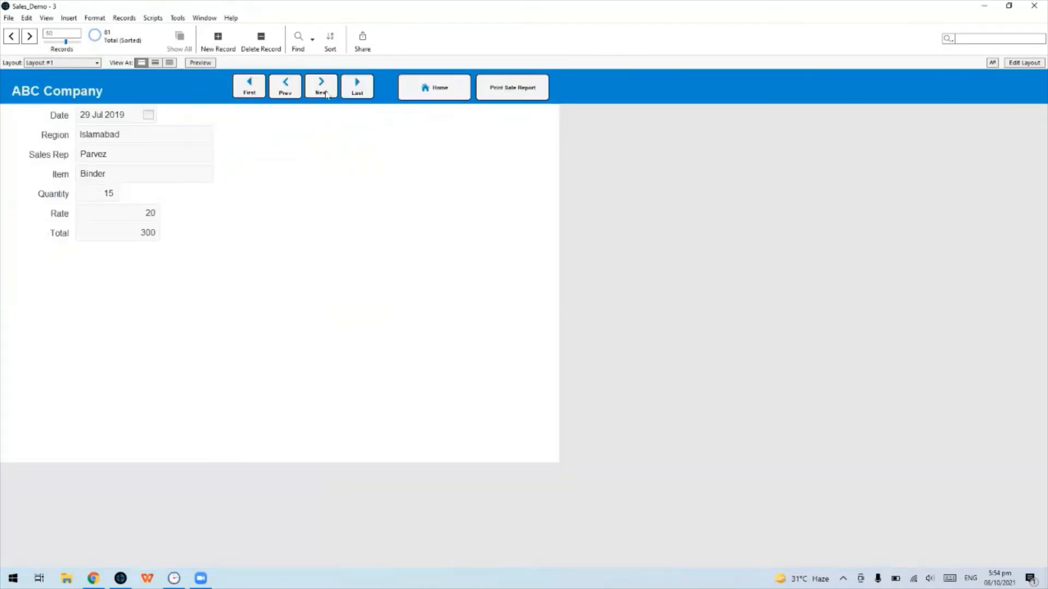
# Use the Home button on Layout #1 to jump to the Sales by Sales Rep bar chart
pyautogui.click(452, 91)
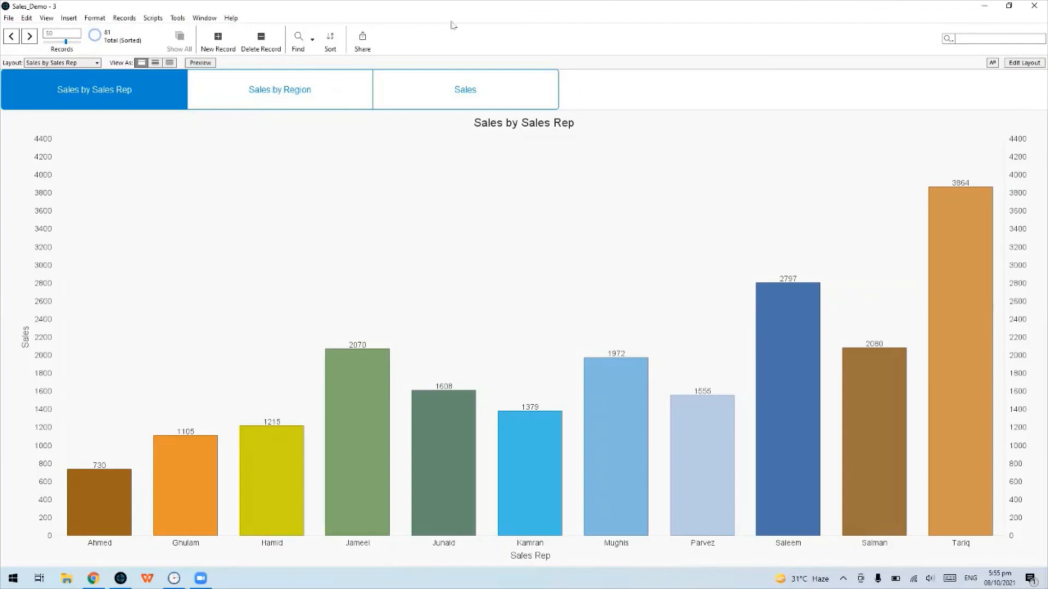
pyautogui.click(571, 38)
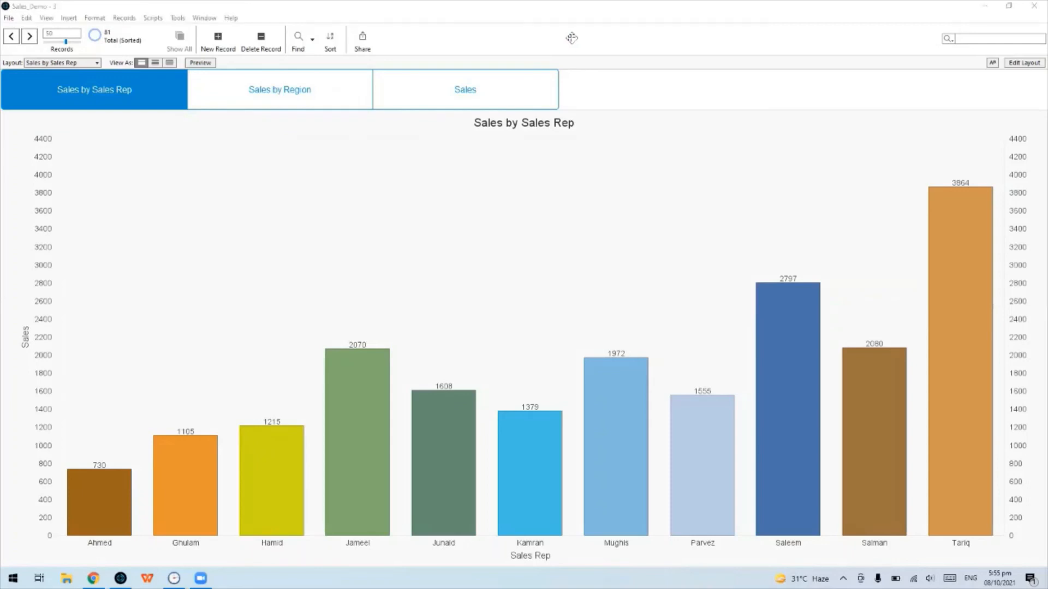